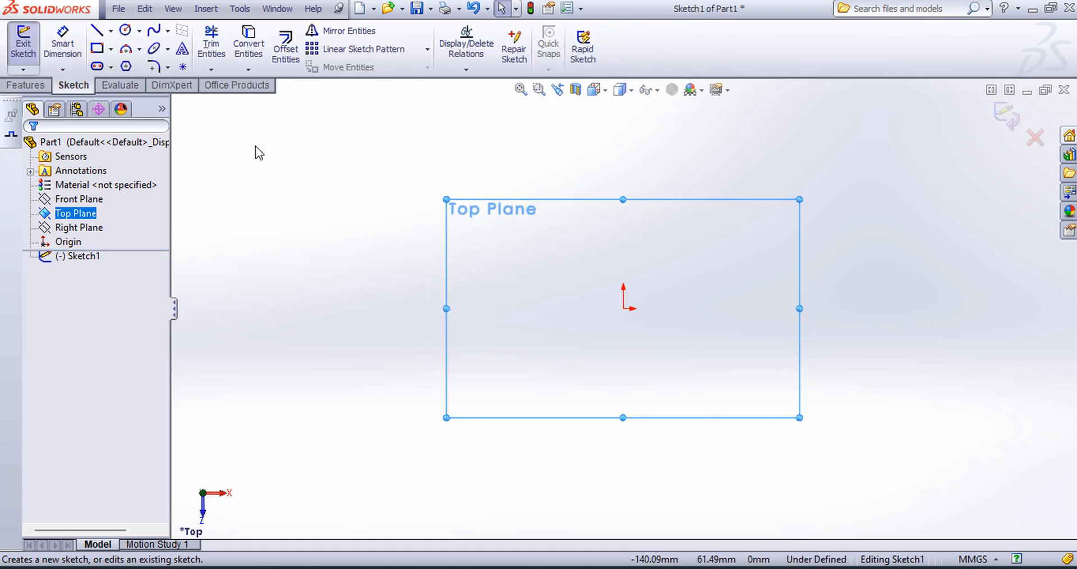
# Step: Sketch a corner rectangle from the origin, 140 mm high and 85 mm wide, extending up and to the right
pyautogui.click(111, 49)
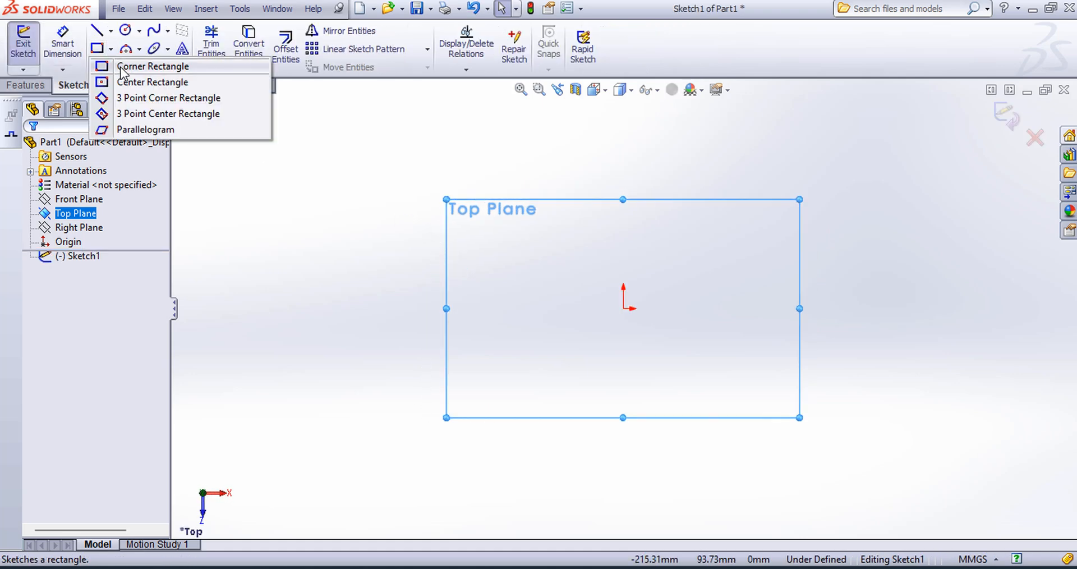
pyautogui.click(120, 68)
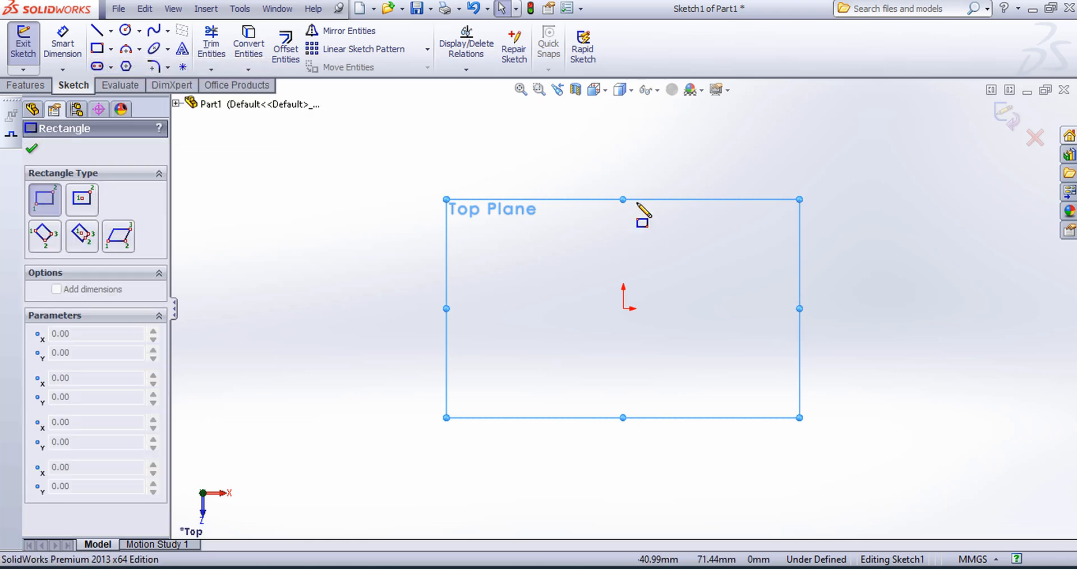
pyautogui.click(621, 308)
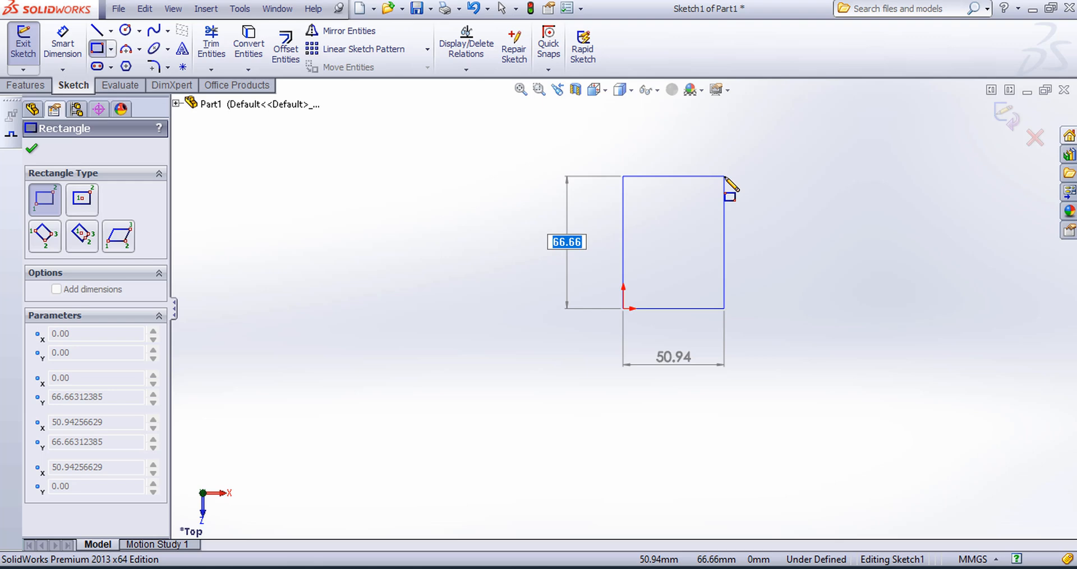
pyautogui.write('140')
pyautogui.press('Tab')
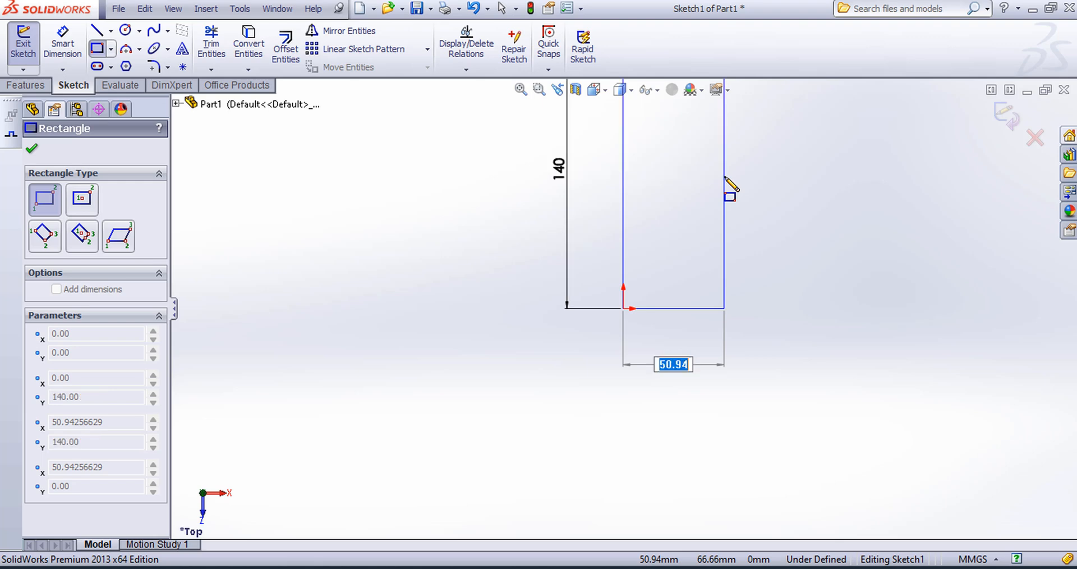
pyautogui.write('85')
pyautogui.press('Return')
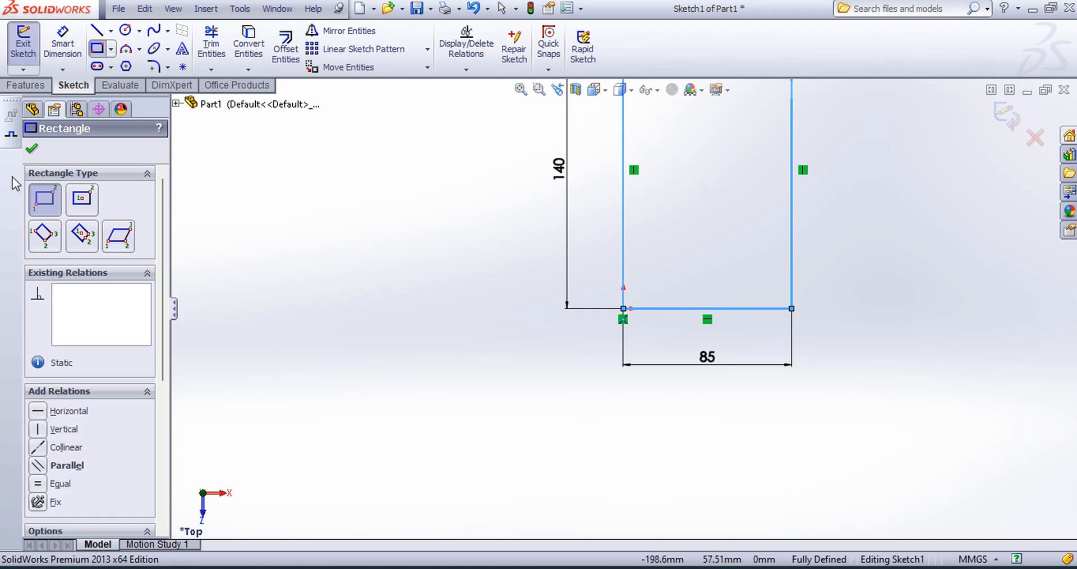
pyautogui.click(31, 151)
pyautogui.click(521, 90)
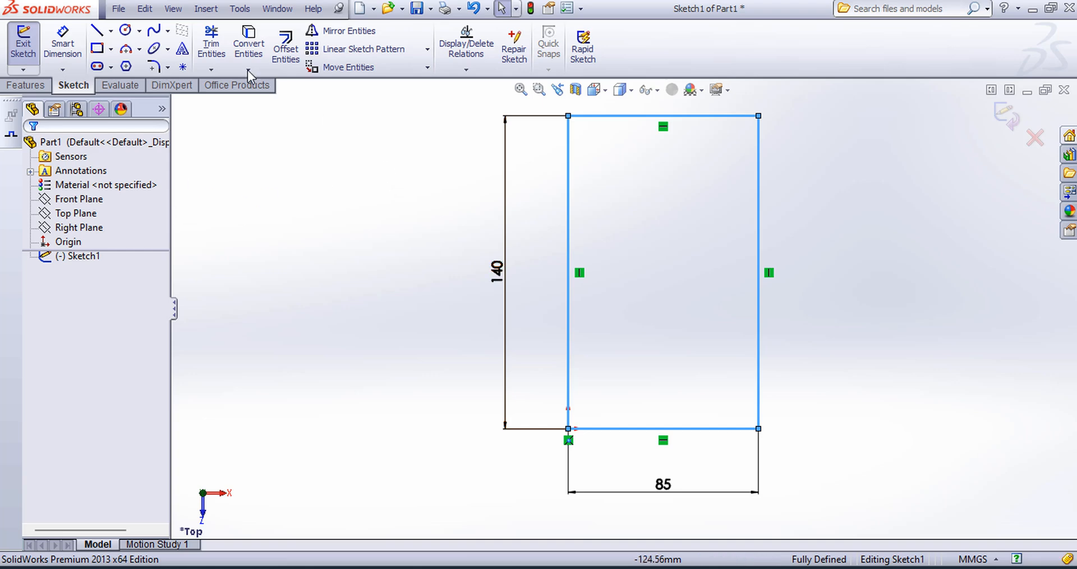
# Step: Sketch two connected centerlines from the rectangle's bottom edge to its right edge, about 29 mm vertical and 25 mm horizontal
pyautogui.click(110, 31)
pyautogui.click(140, 64)
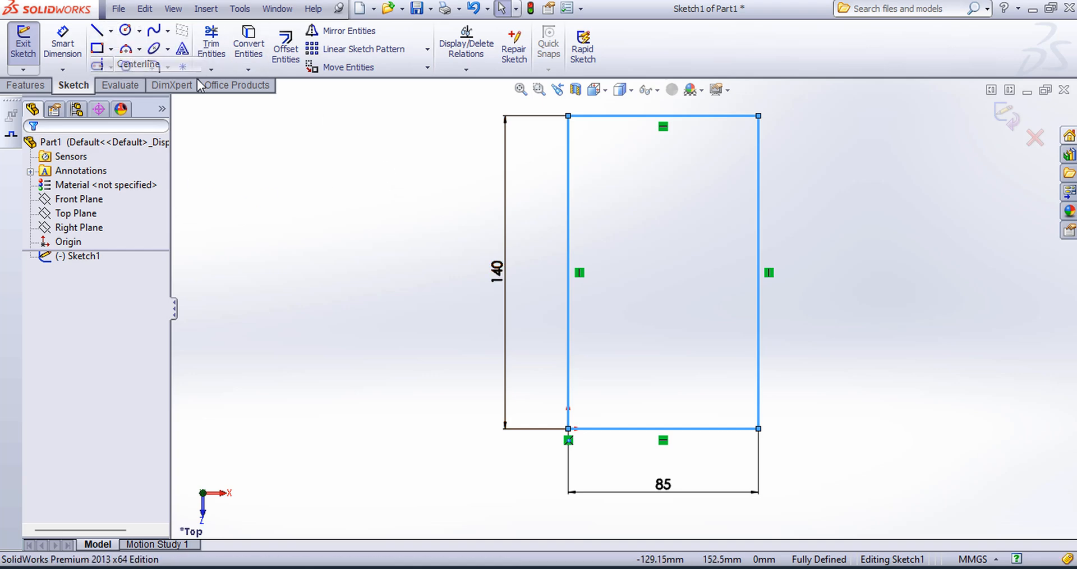
pyautogui.click(702, 428)
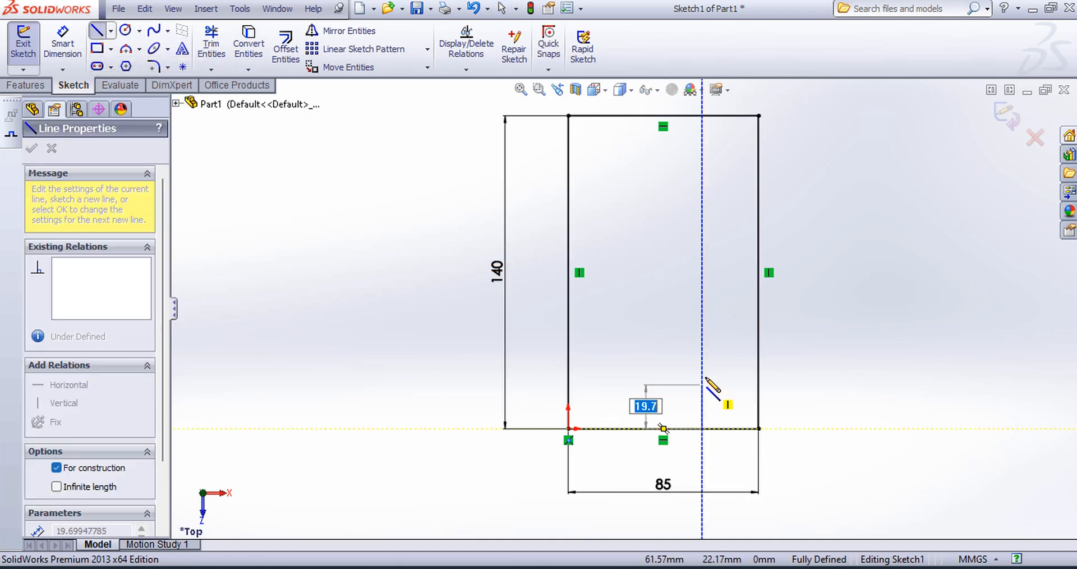
pyautogui.click(702, 364)
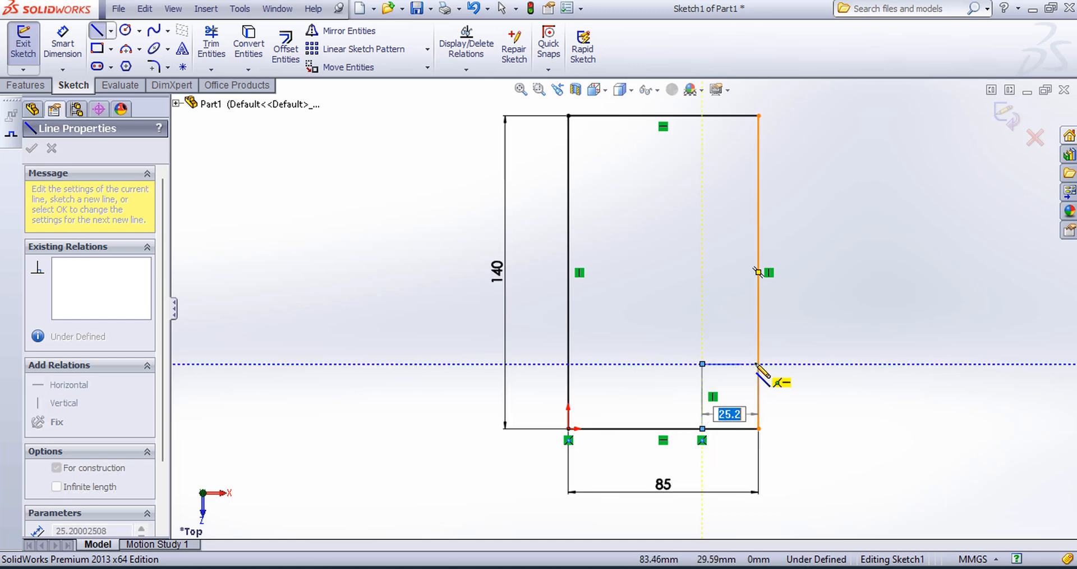
pyautogui.click(758, 364)
pyautogui.press('Escape')
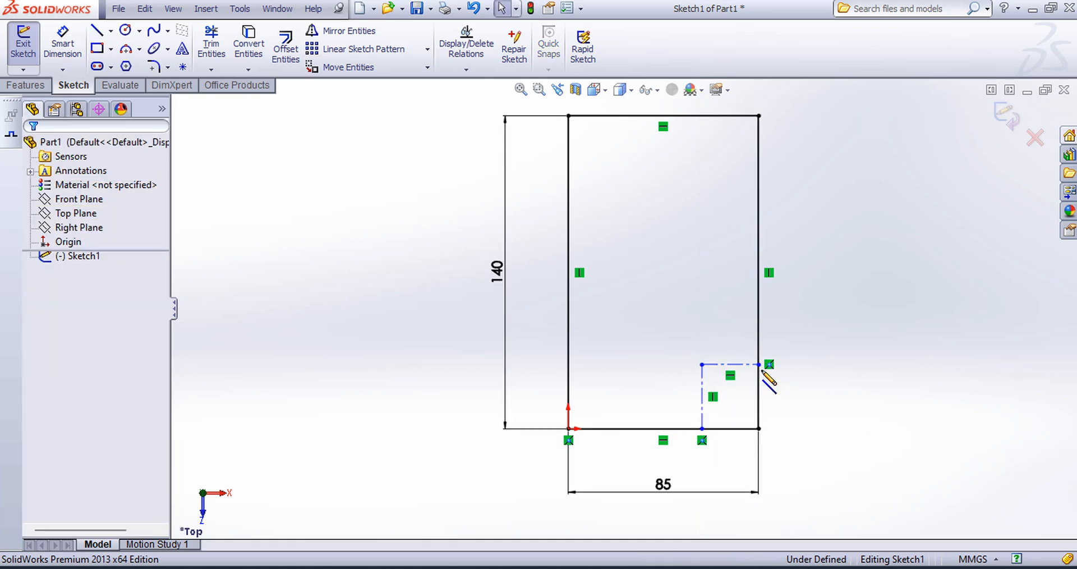
# Step: Dimension the vertical centerline to 35 mm and the horizontal centerline to 30 mm
pyautogui.click(63, 45)
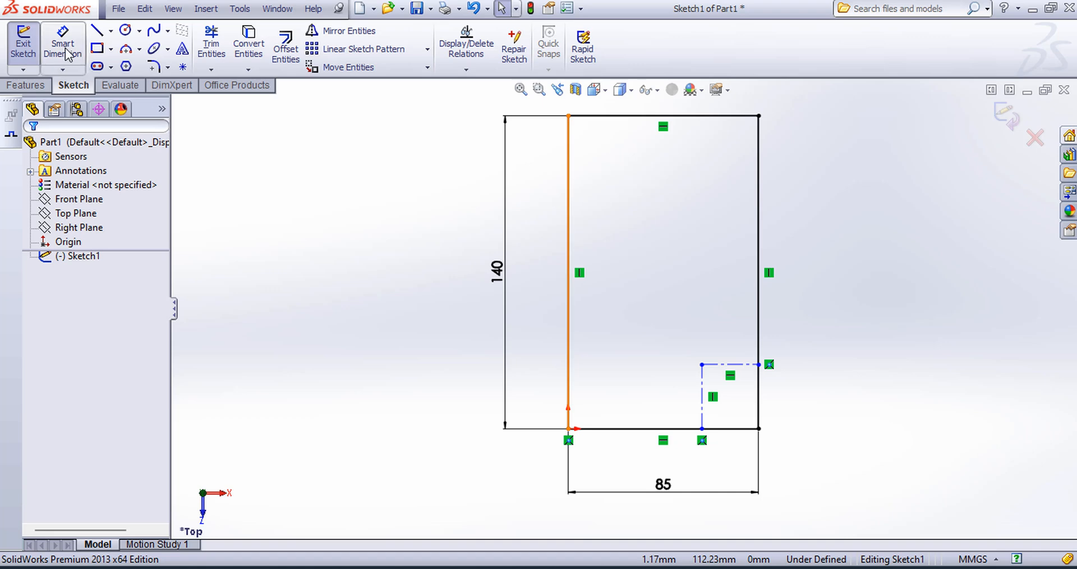
pyautogui.click(702, 386)
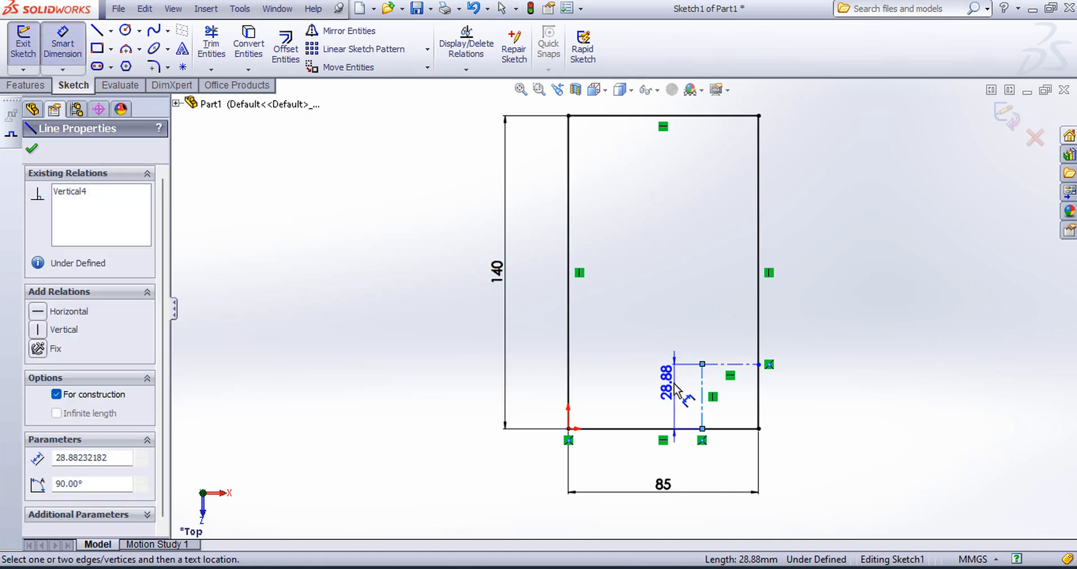
pyautogui.click(675, 387)
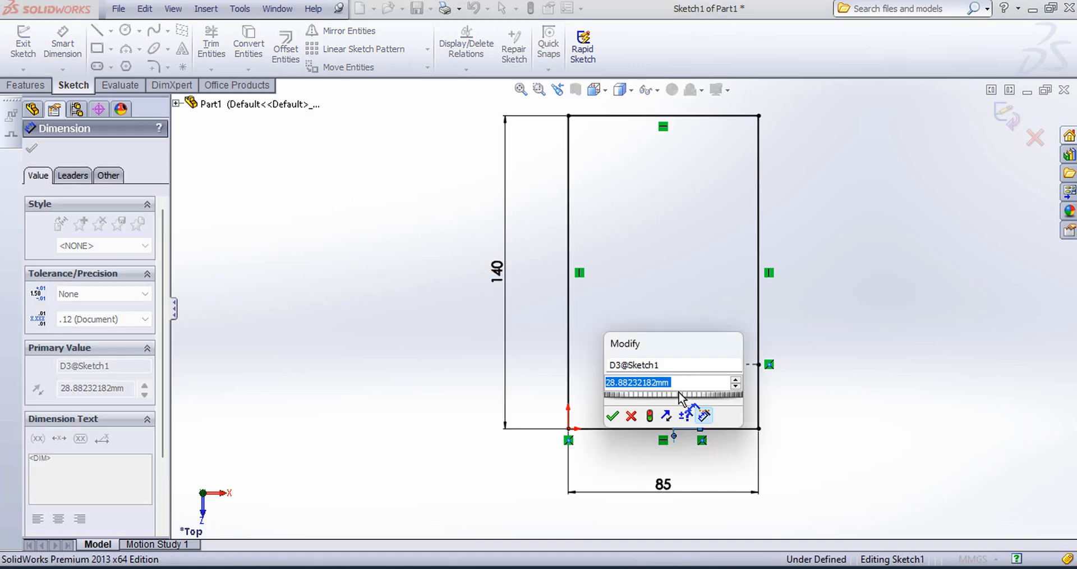
pyautogui.write('35')
pyautogui.press('Return')
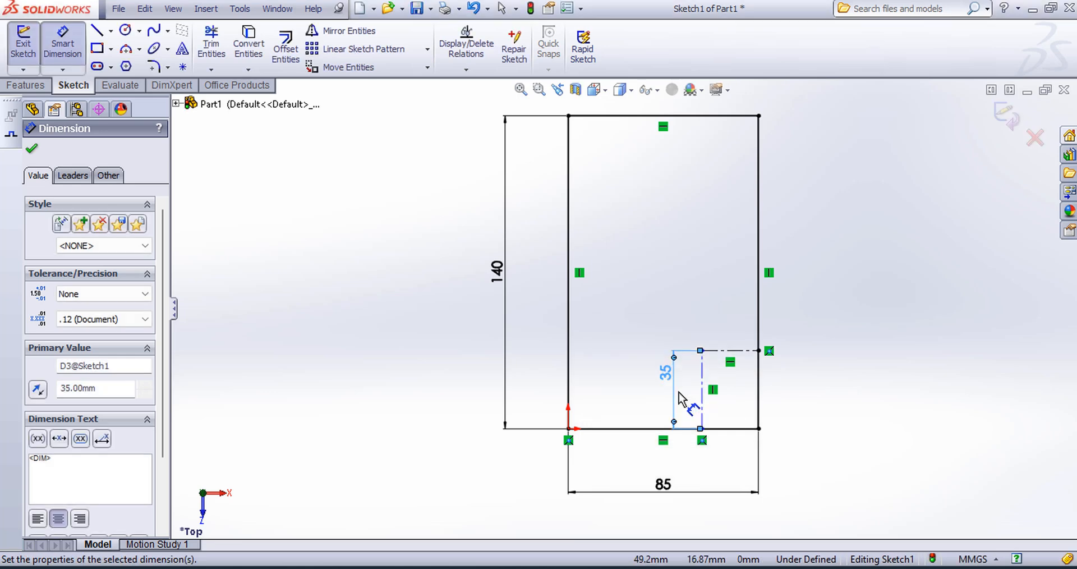
pyautogui.click(729, 351)
pyautogui.click(726, 325)
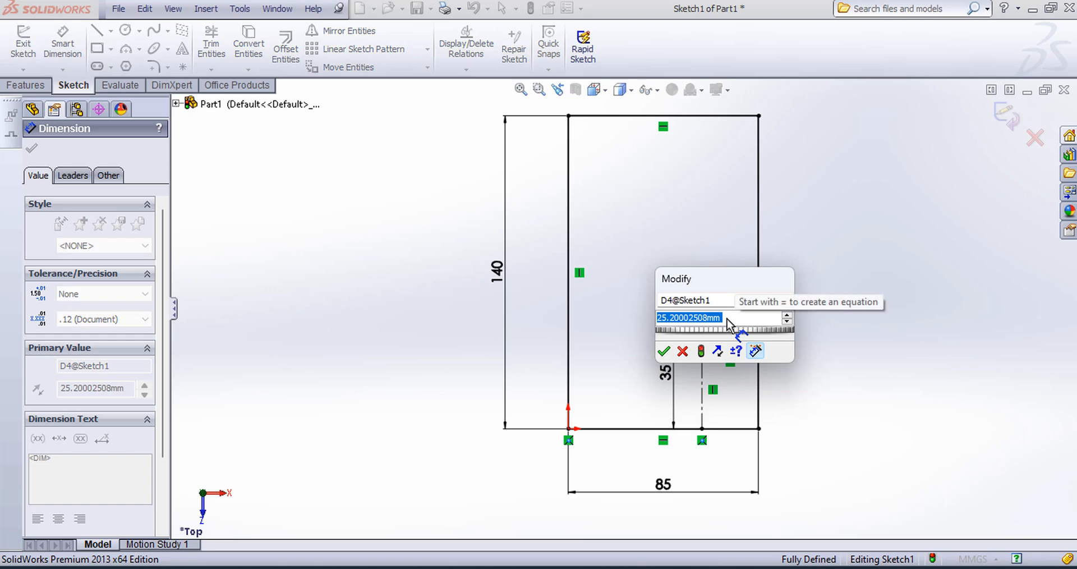
pyautogui.write('30')
pyautogui.press('Return')
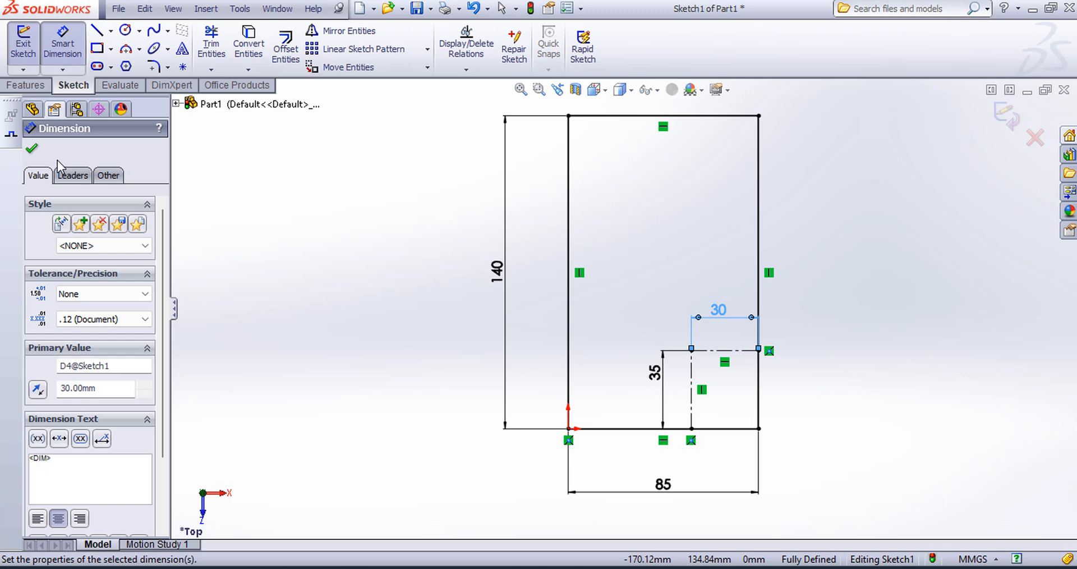
pyautogui.click(35, 150)
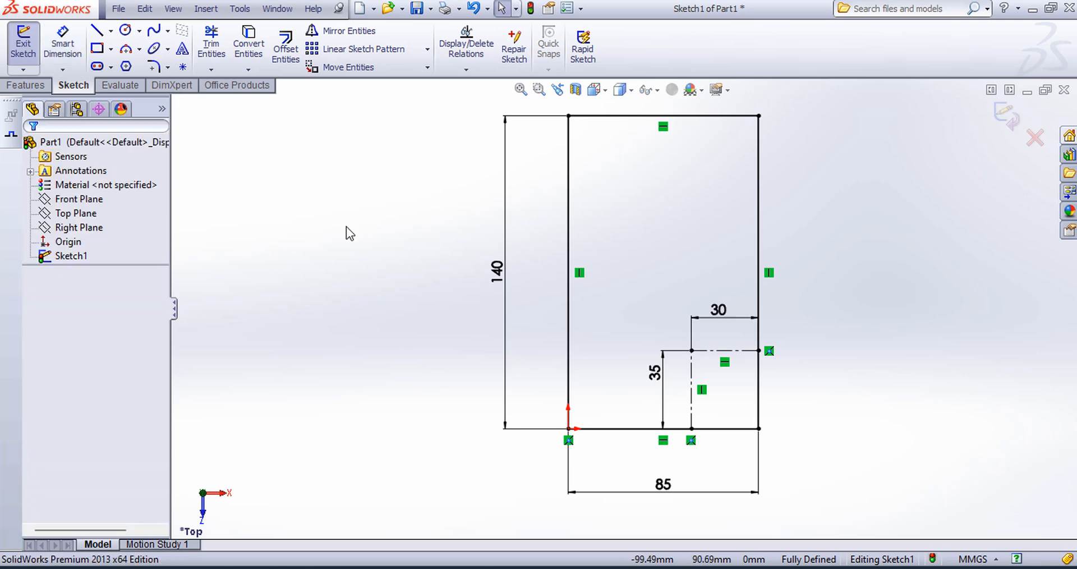
# Step: Sketch a 16 mm diameter circle centred on the corner where the two centerlines meet
pyautogui.click(127, 34)
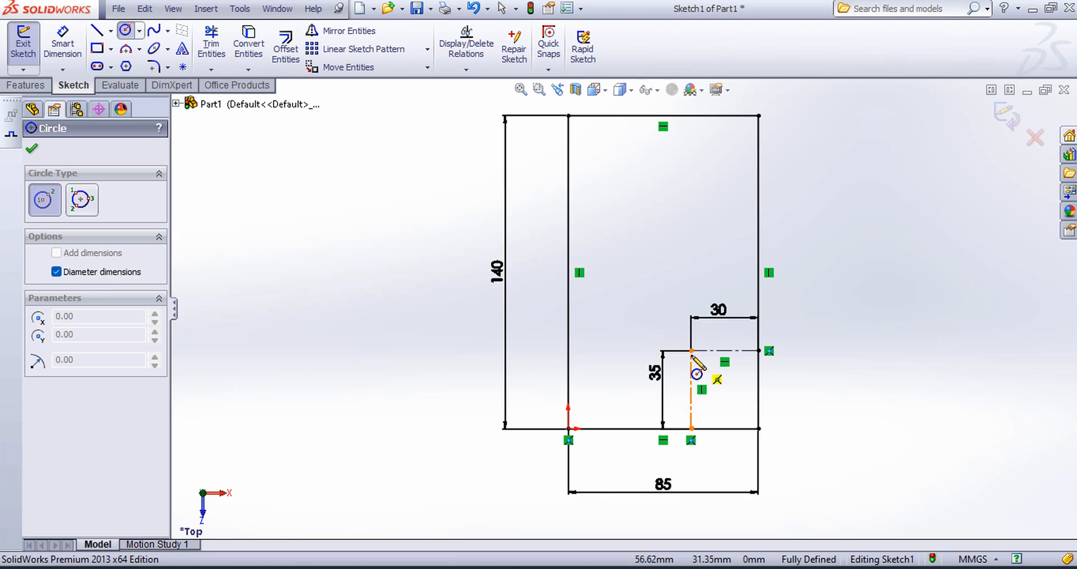
pyautogui.click(692, 351)
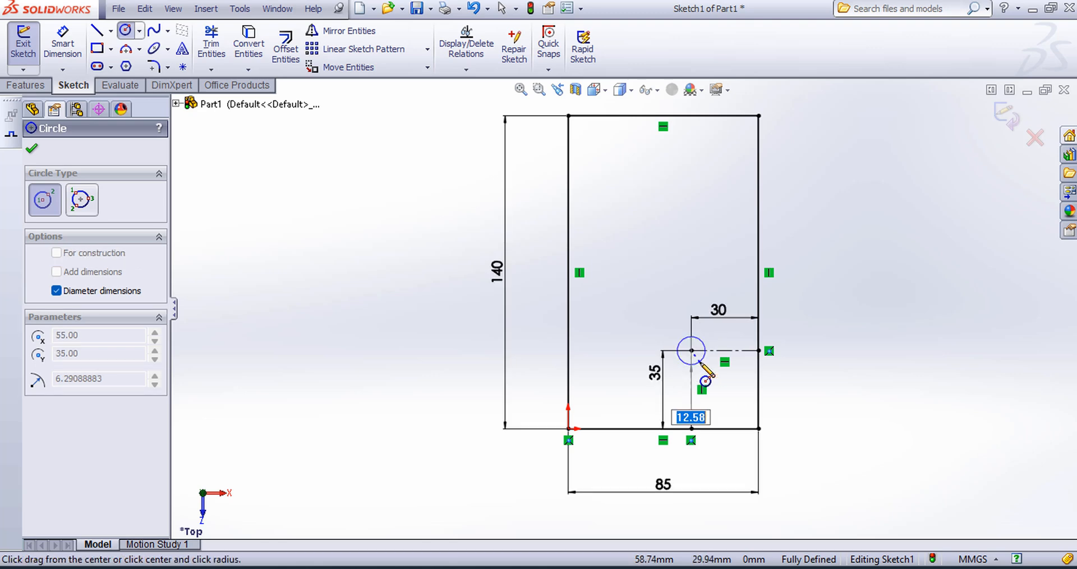
pyautogui.write('16')
pyautogui.press('Return')
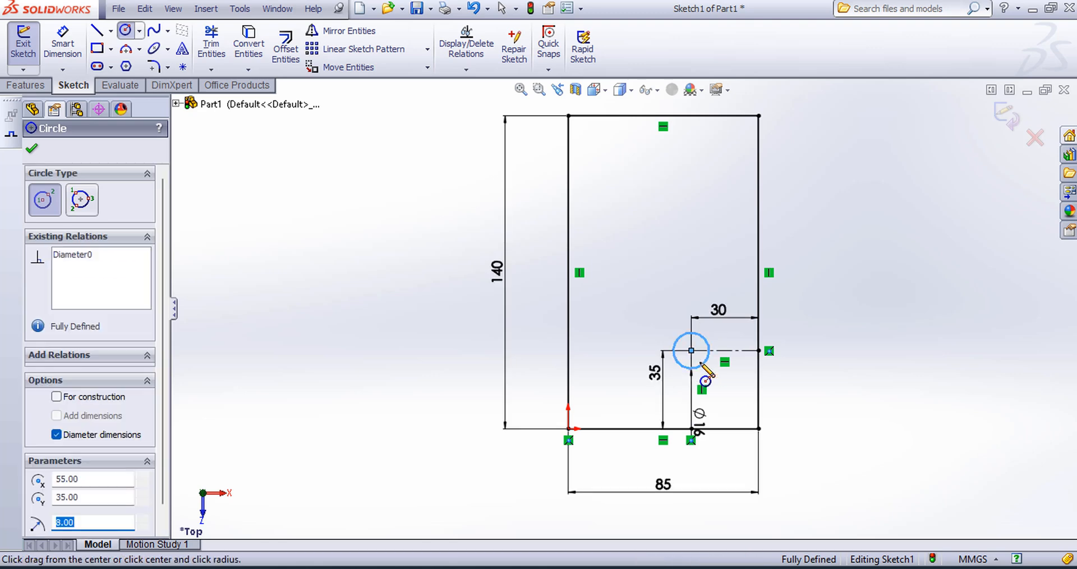
pyautogui.click(31, 148)
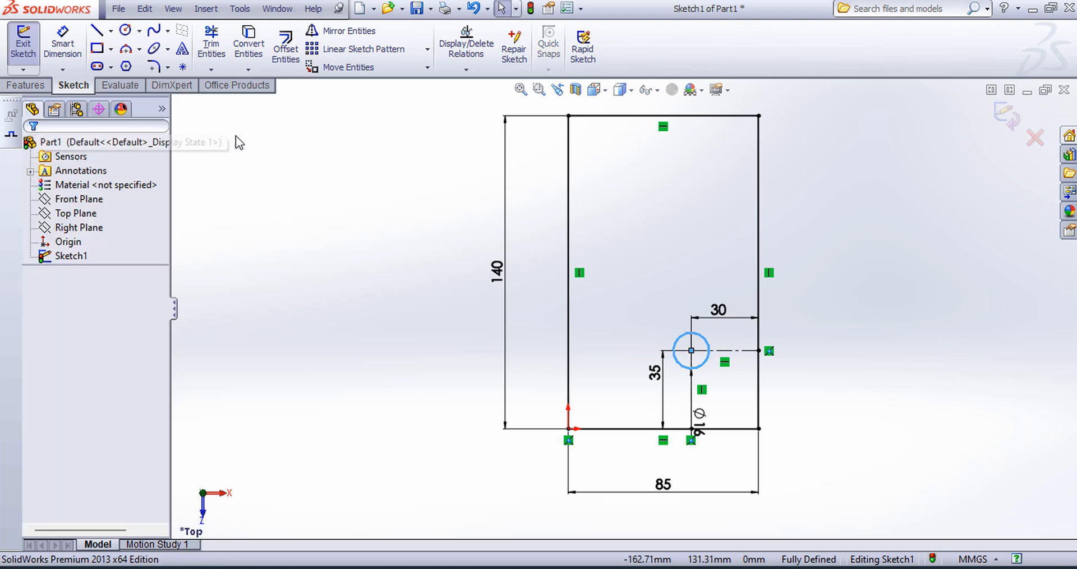
# Step: Draw a horizontal centerline between the midpoints of the rectangle's left and right edges
pyautogui.click(111, 31)
pyautogui.click(120, 63)
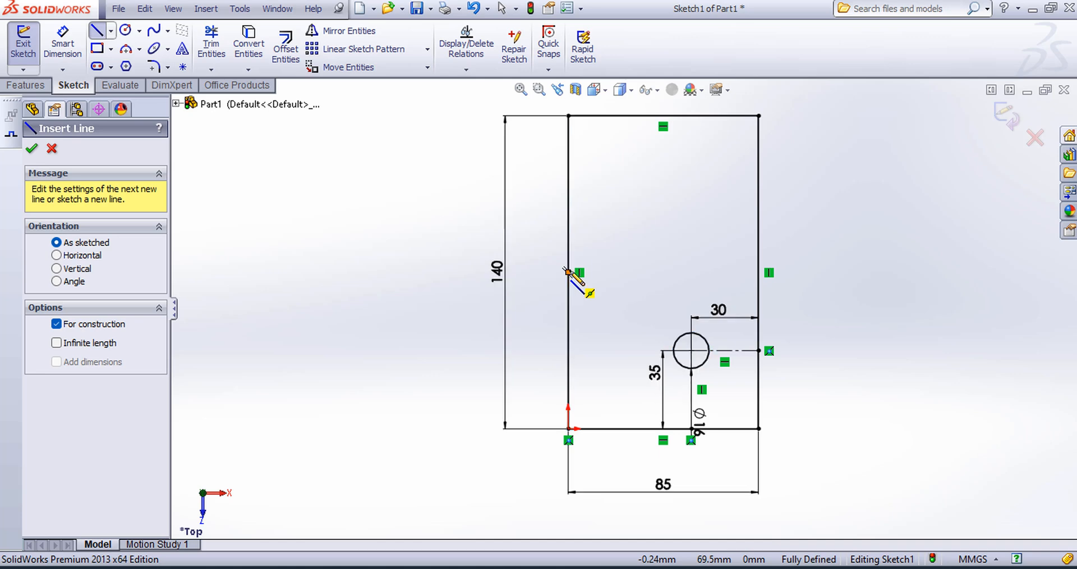
pyautogui.click(567, 272)
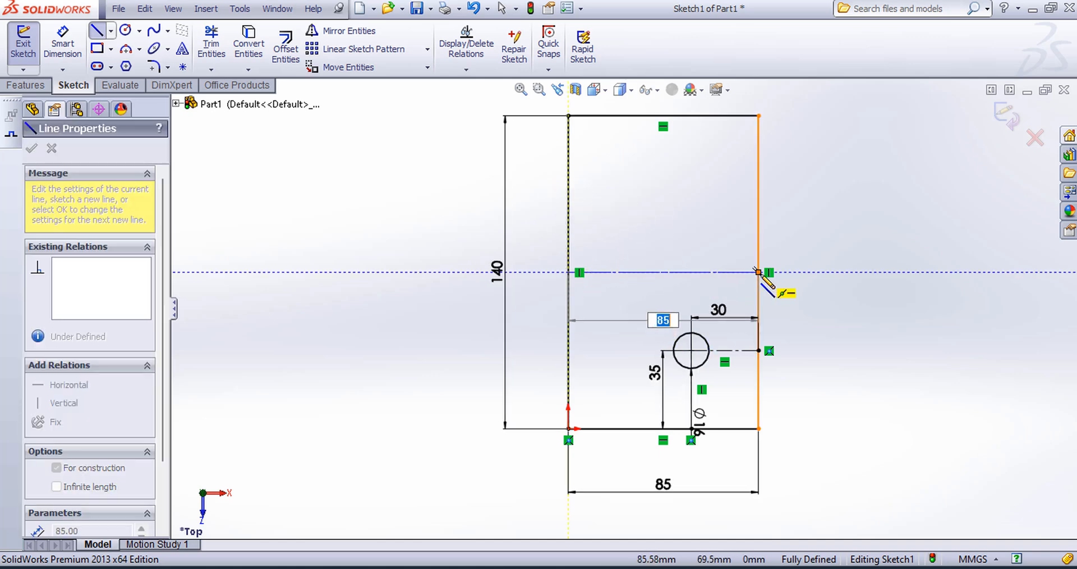
pyautogui.click(758, 272)
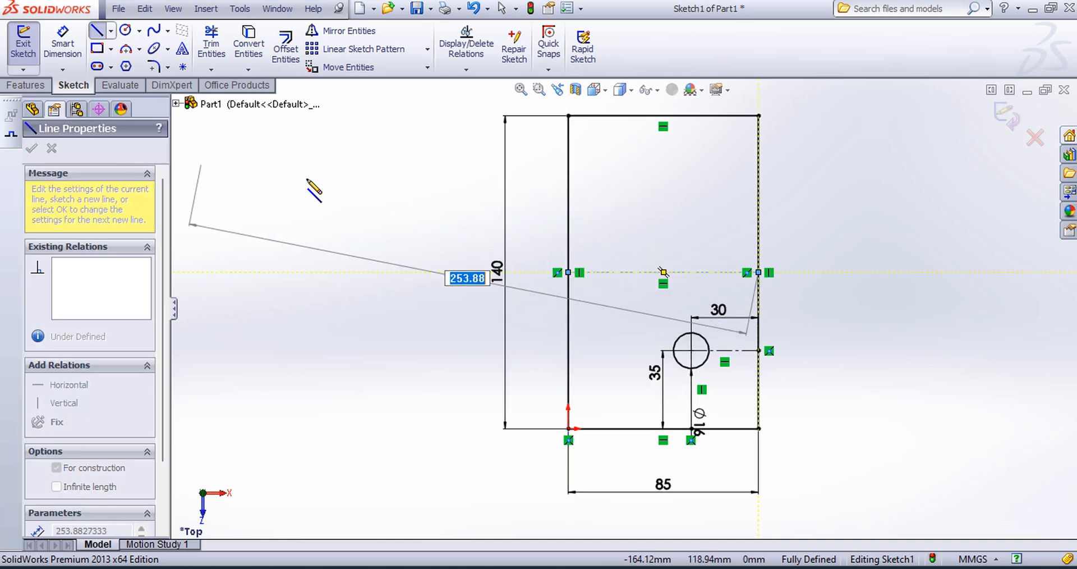
pyautogui.press('Escape')
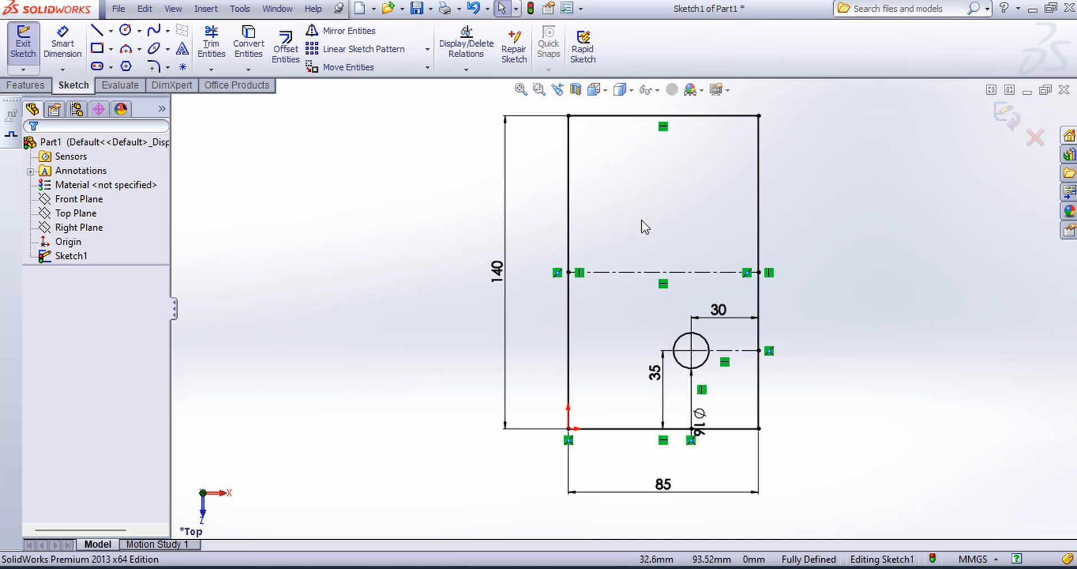
# Step: Mirror the 16 mm circle about the horizontal centerline across the rectangle's middle, keeping the original
pyautogui.click(347, 31)
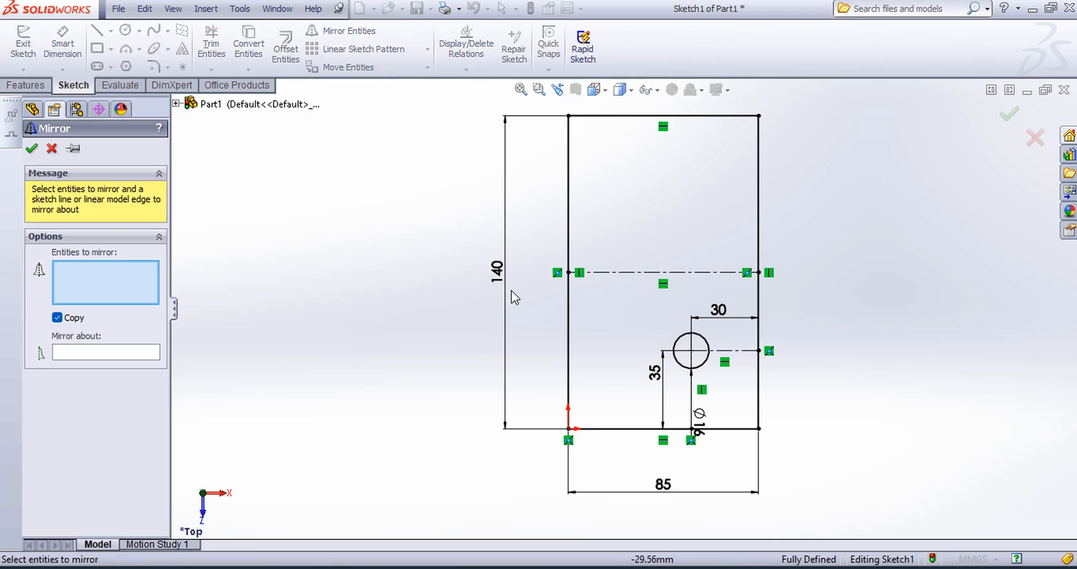
pyautogui.click(678, 345)
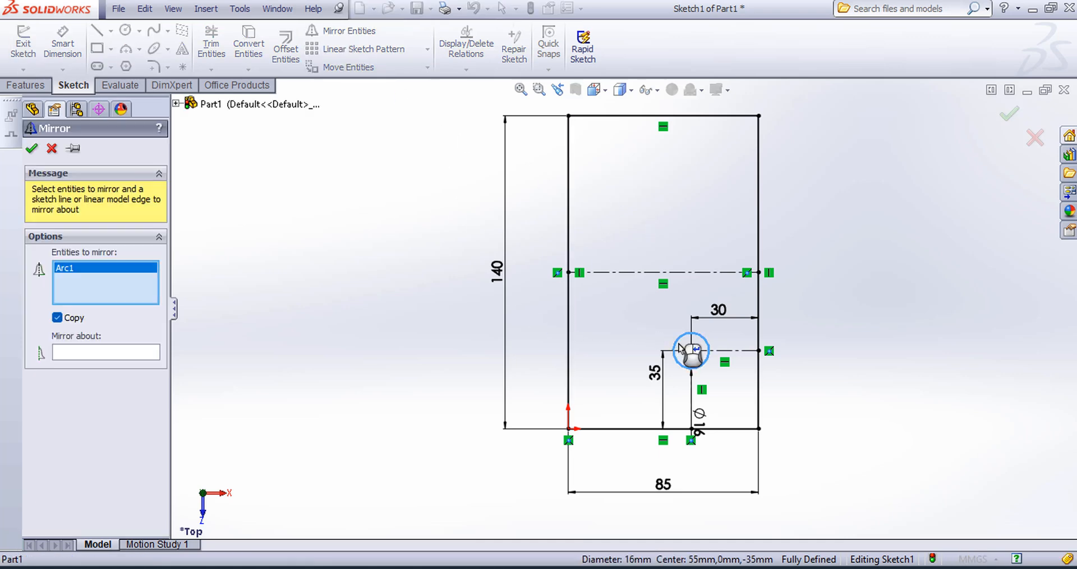
pyautogui.click(74, 354)
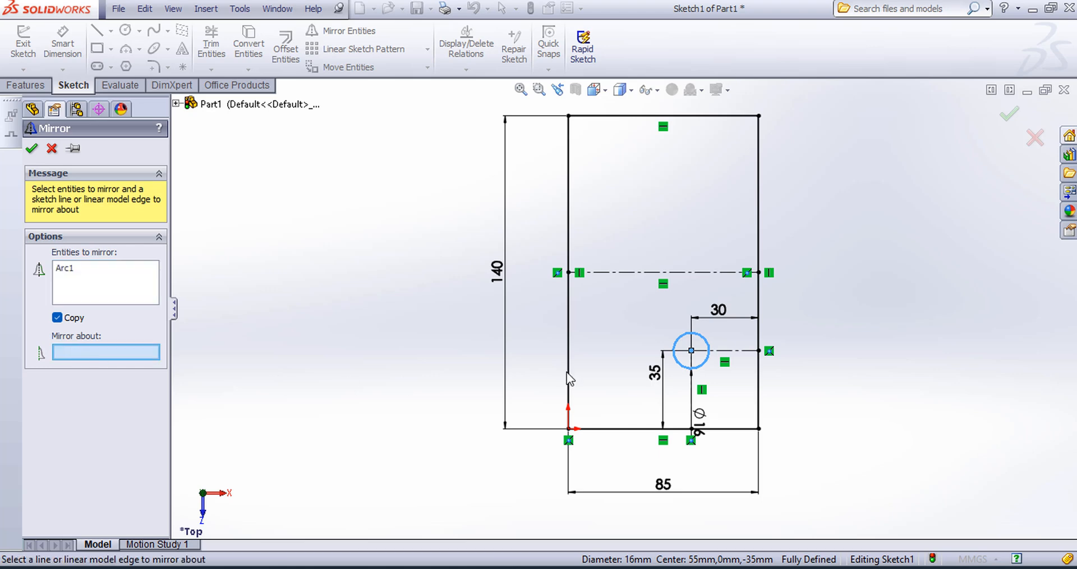
pyautogui.click(615, 273)
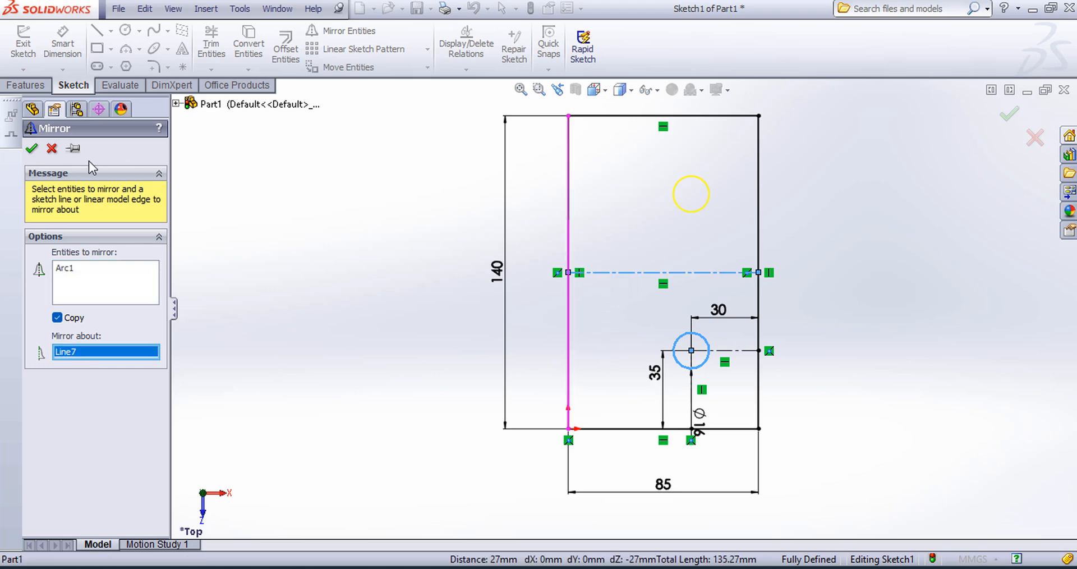
pyautogui.click(32, 149)
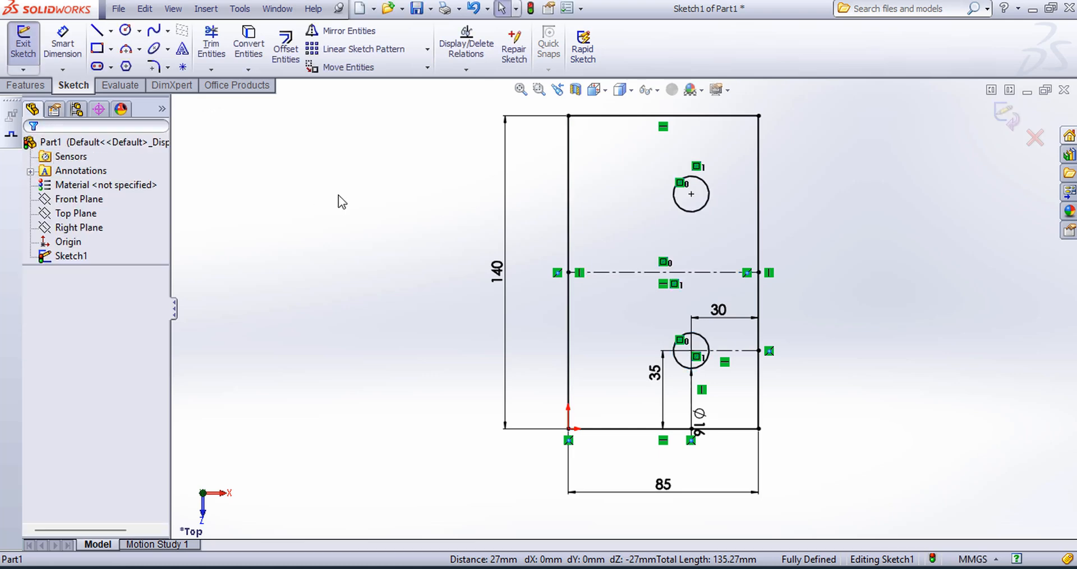
# Step: Finish the base plate sketch and extrude it to a blind depth of 15 mm
pyautogui.click(1000, 127)
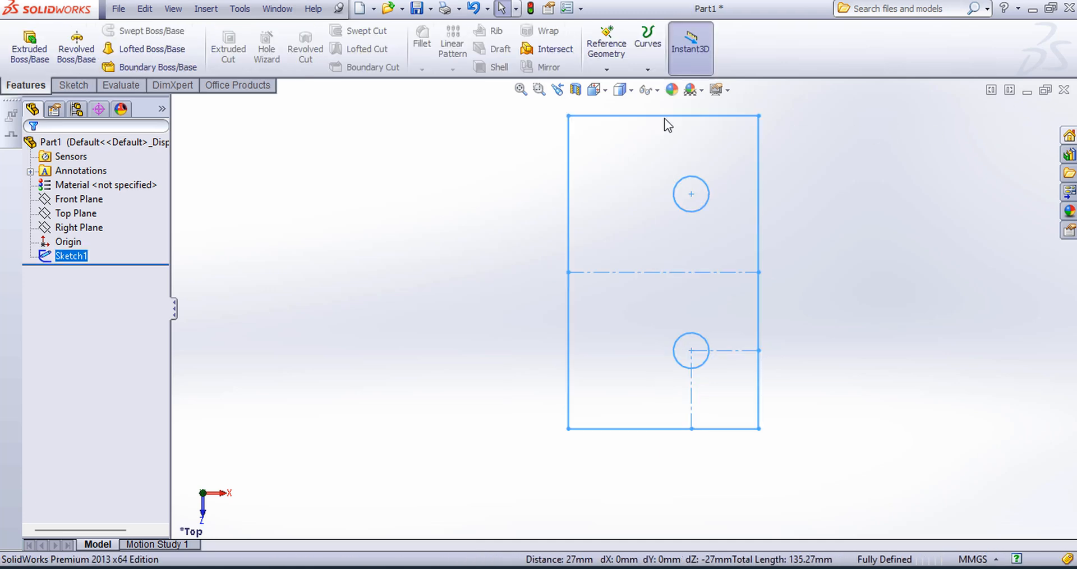
pyautogui.click(600, 94)
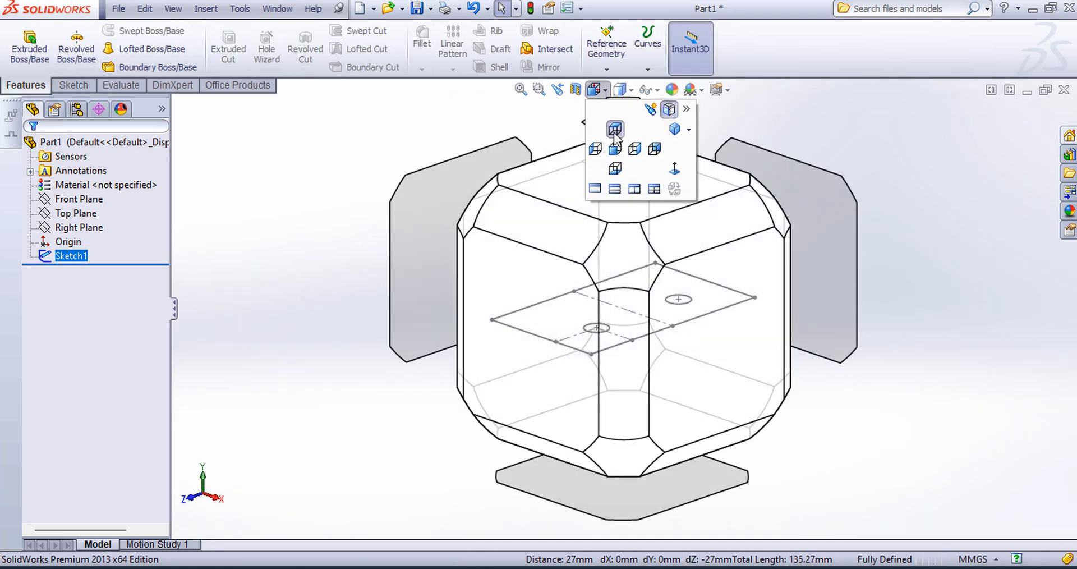
pyautogui.click(636, 251)
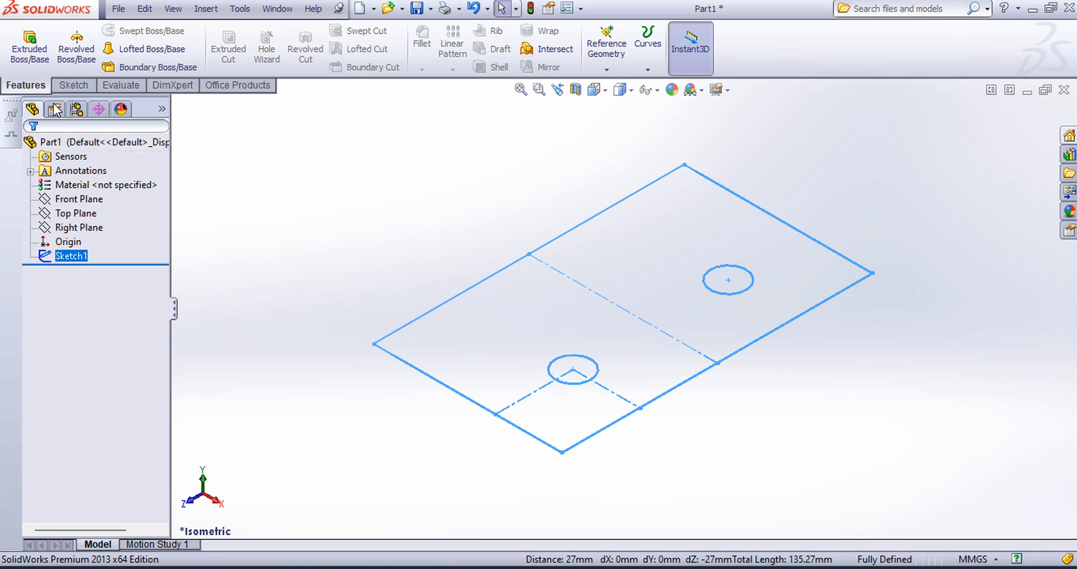
pyautogui.click(29, 45)
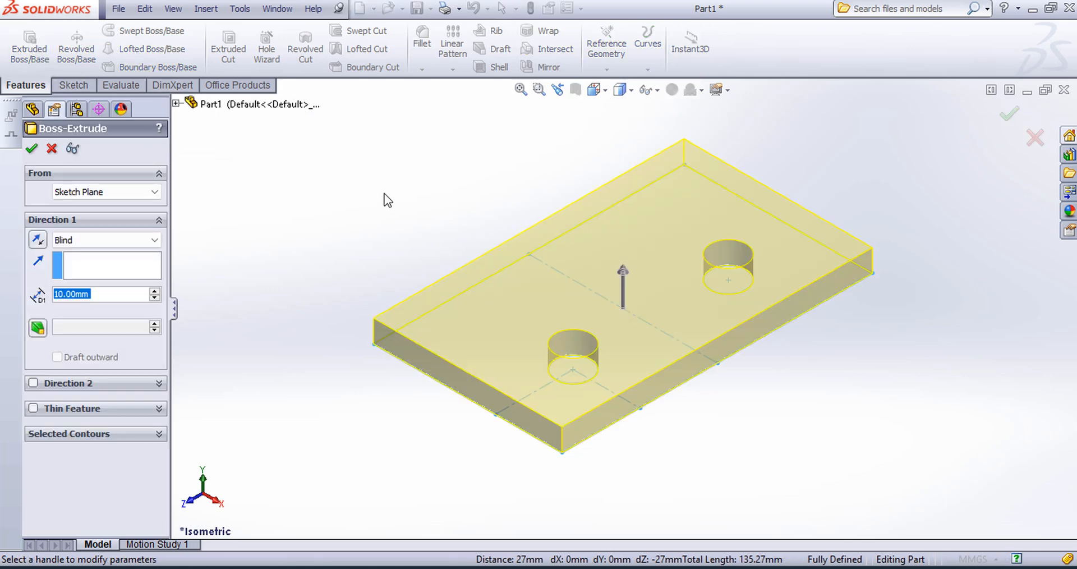
pyautogui.write('15')
pyautogui.press('Return')
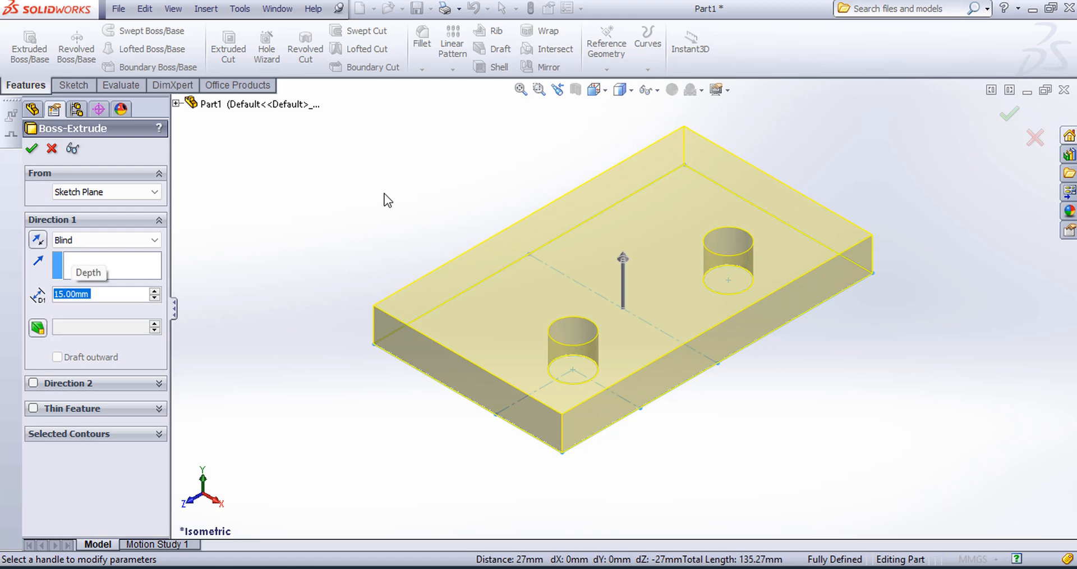
pyautogui.click(32, 148)
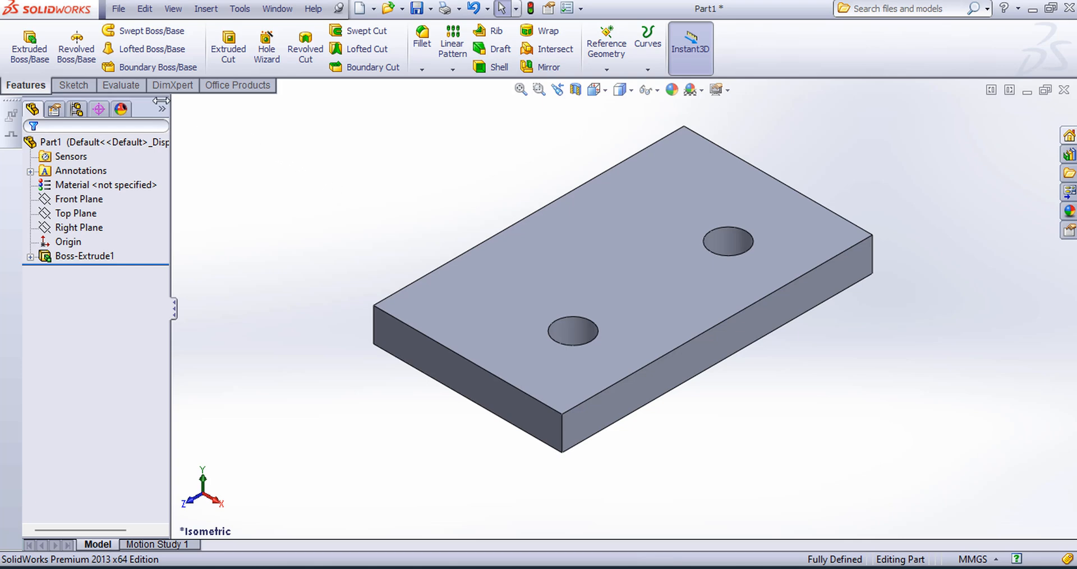
# Step: Start a new sketch on the plate's 85 mm wide front end face
pyautogui.click(73, 84)
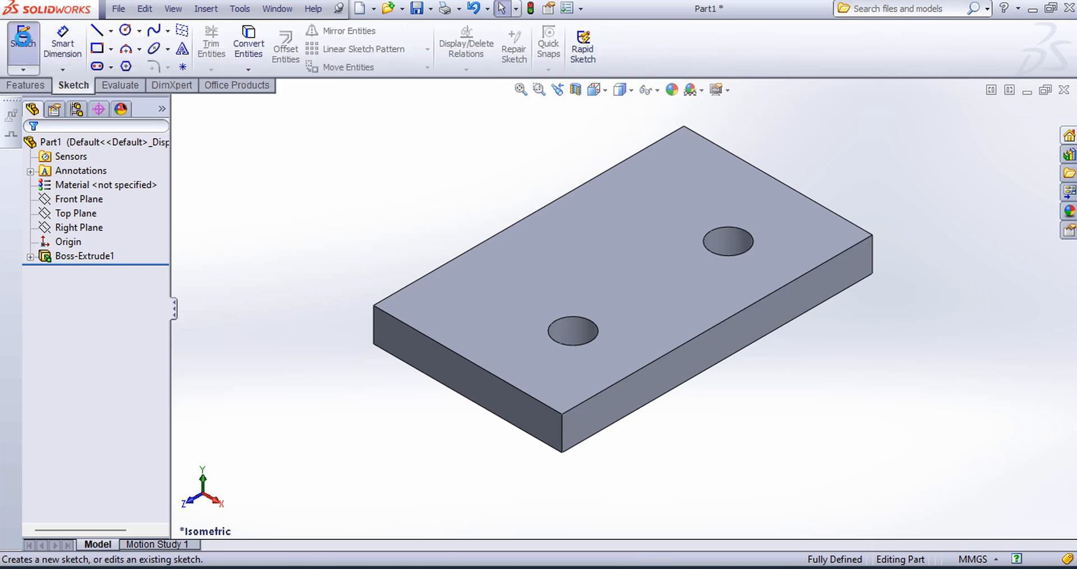
pyautogui.click(23, 39)
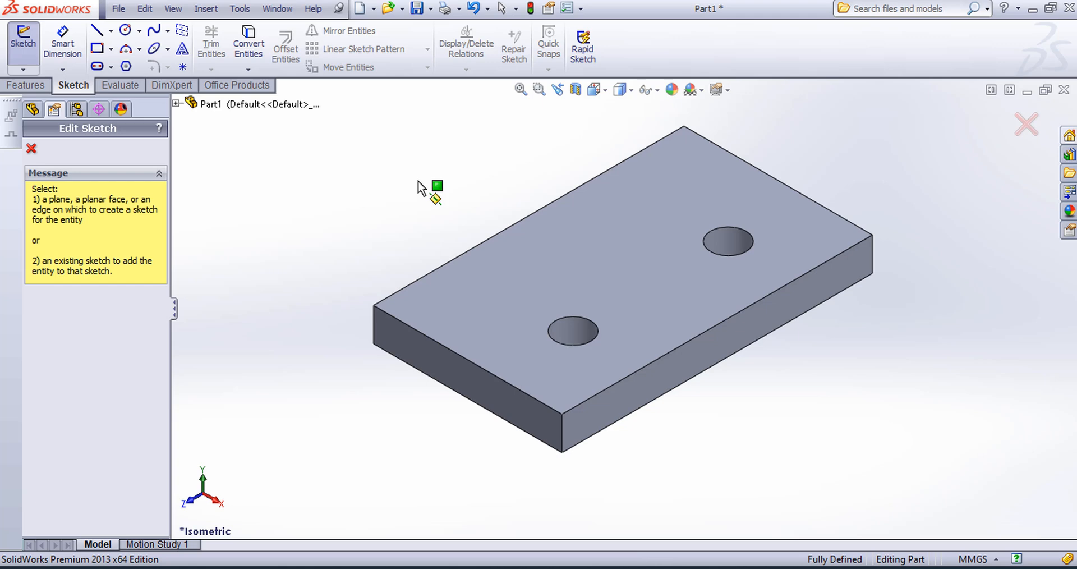
pyautogui.click(411, 350)
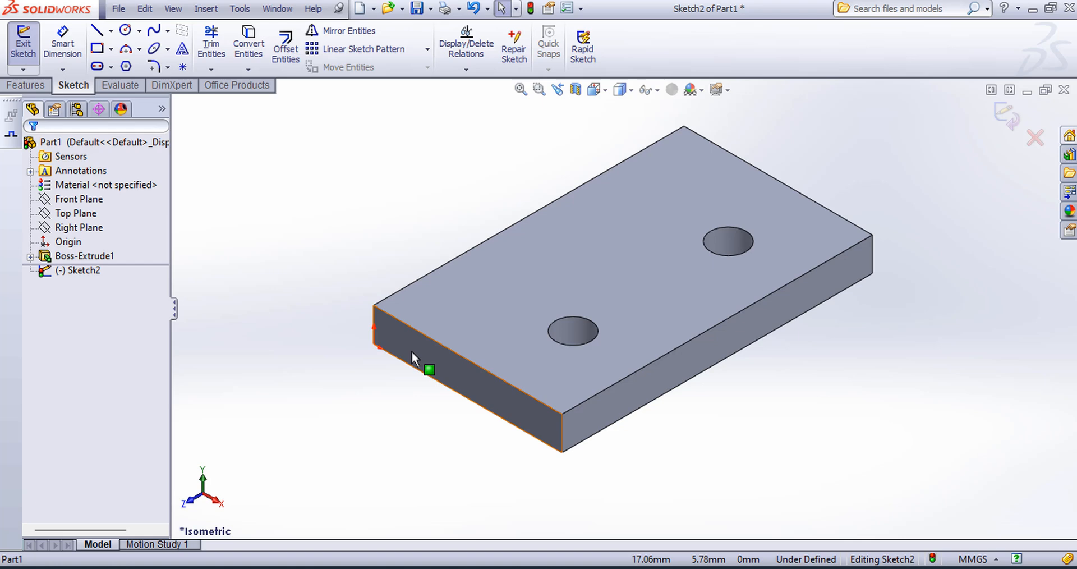
pyautogui.click(605, 92)
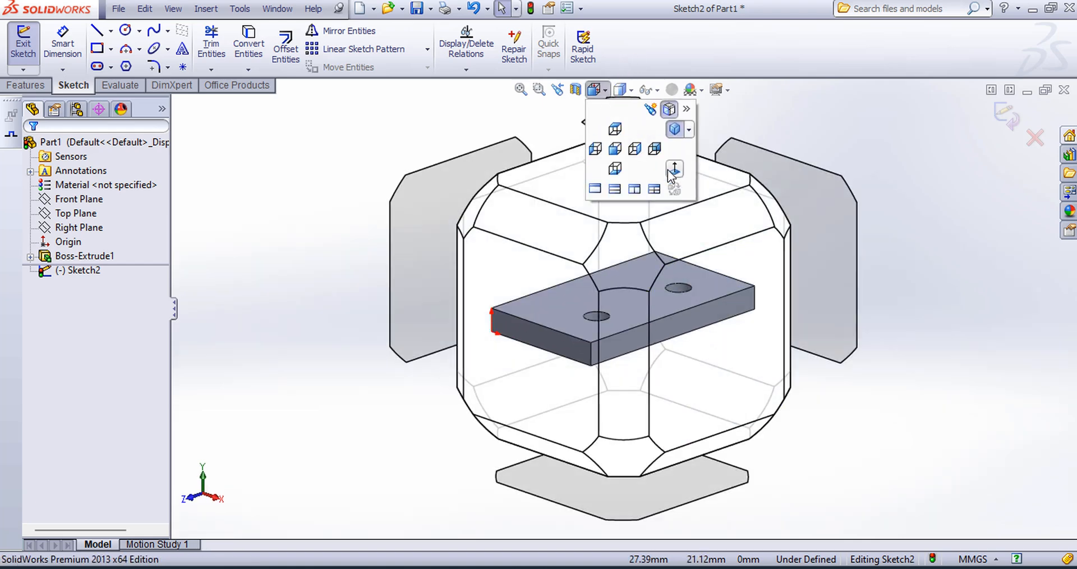
pyautogui.click(669, 171)
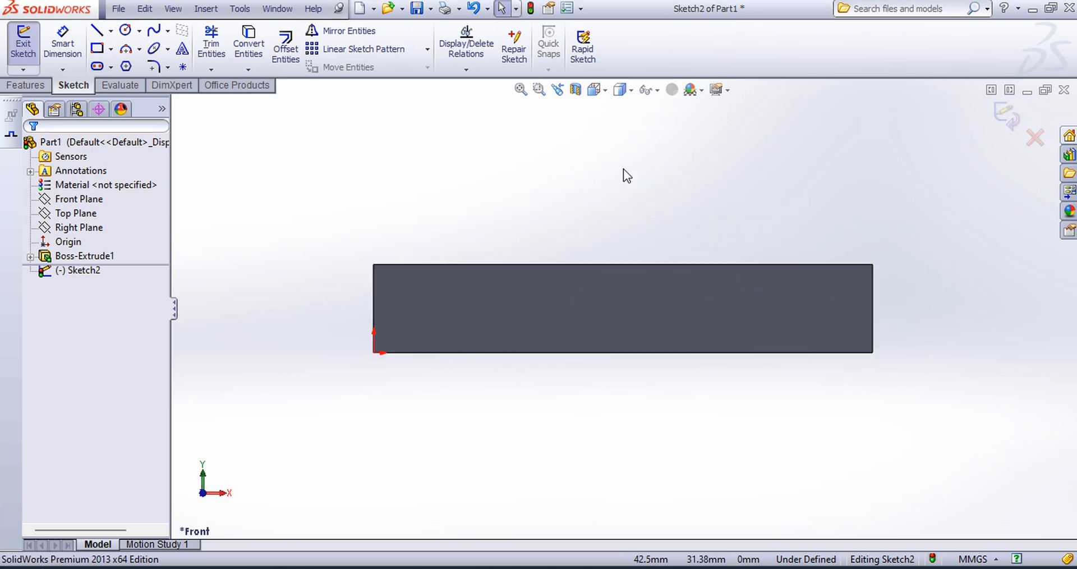
# Step: Sketch a centre rectangle 49 mm wide and 6 mm high on the midpoint of the face's bottom edge, then finish the sketch
pyautogui.click(112, 49)
pyautogui.click(137, 85)
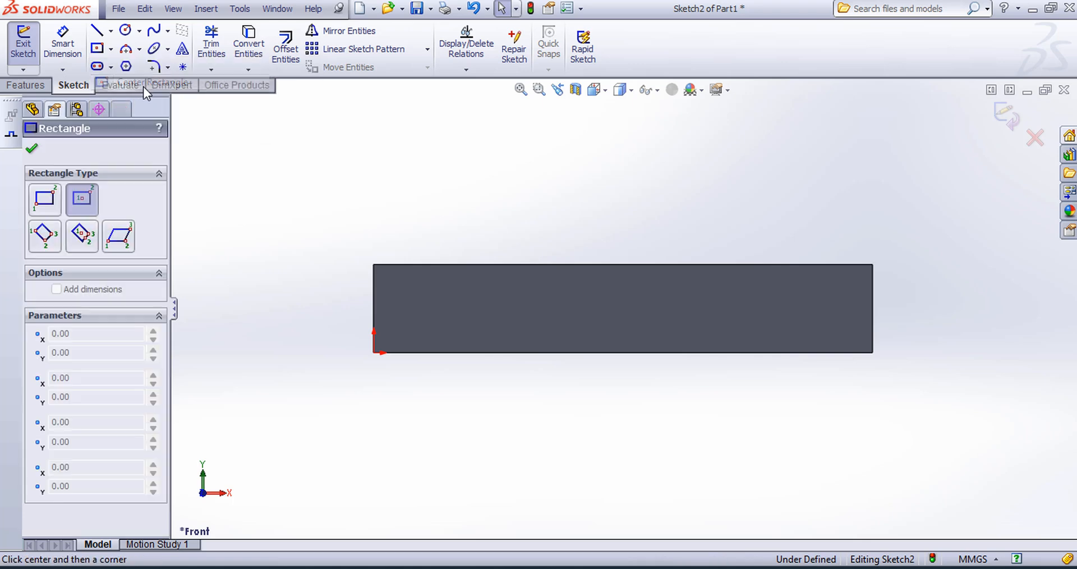
pyautogui.click(622, 352)
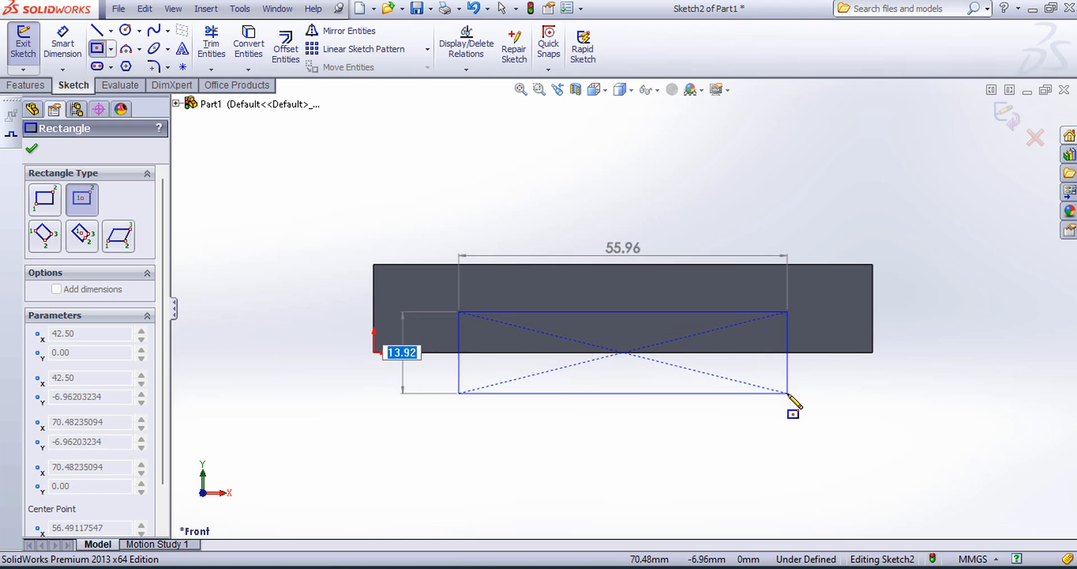
pyautogui.write('6')
pyautogui.press('Return')
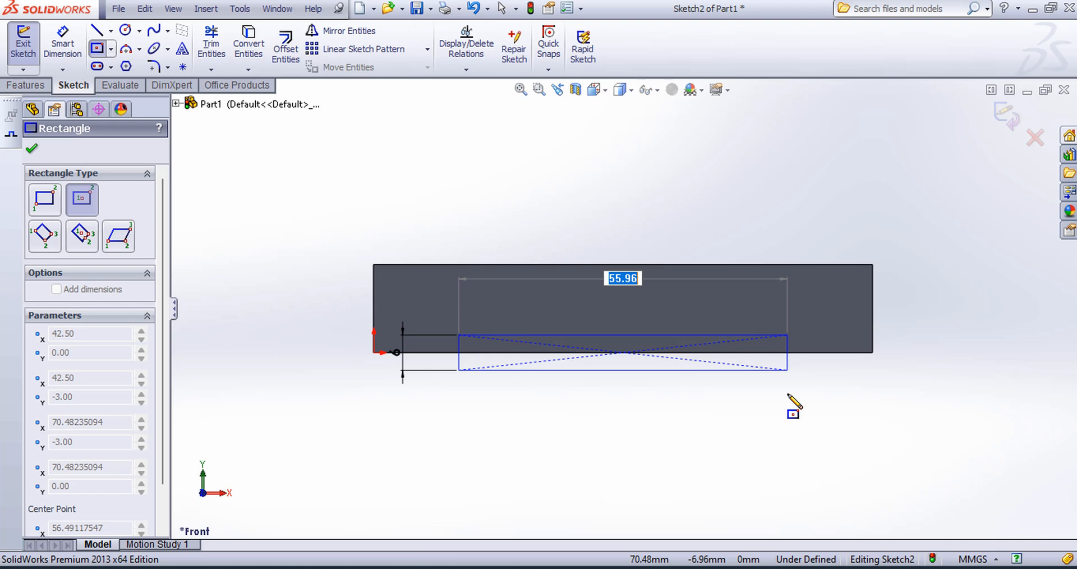
pyautogui.write('49')
pyautogui.press('Return')
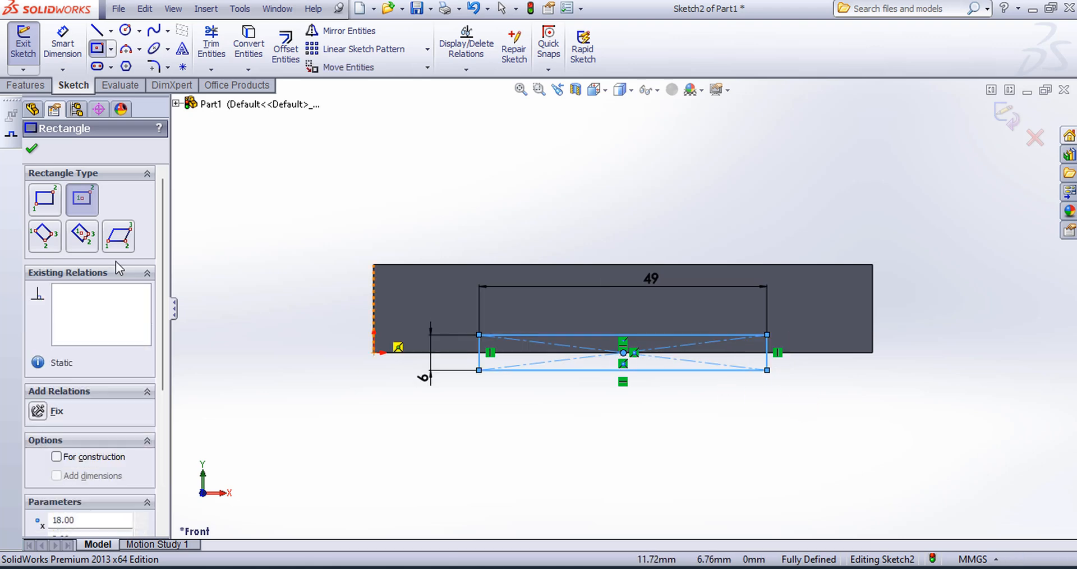
pyautogui.click(32, 151)
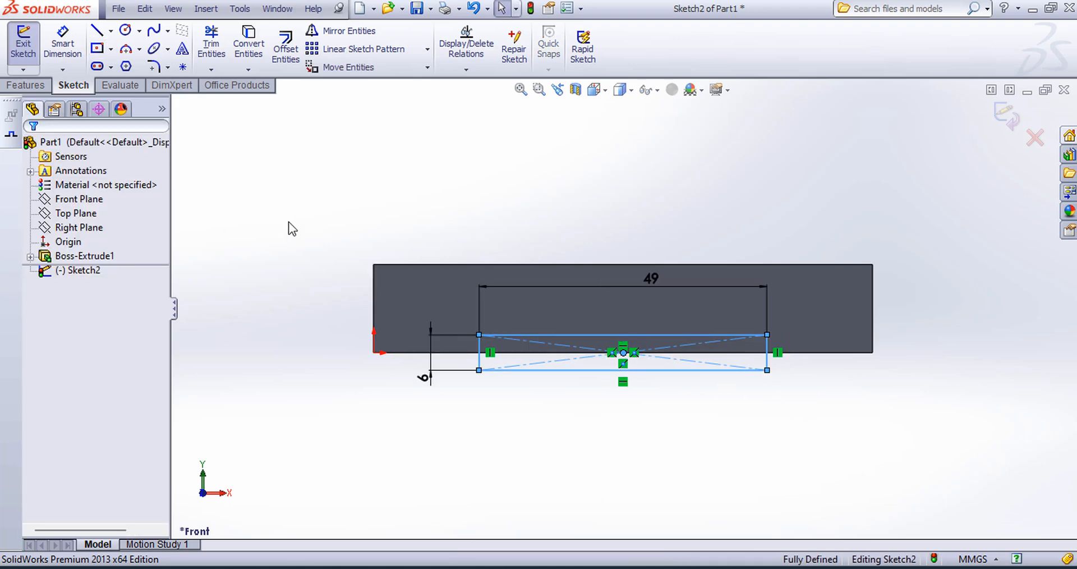
pyautogui.click(291, 224)
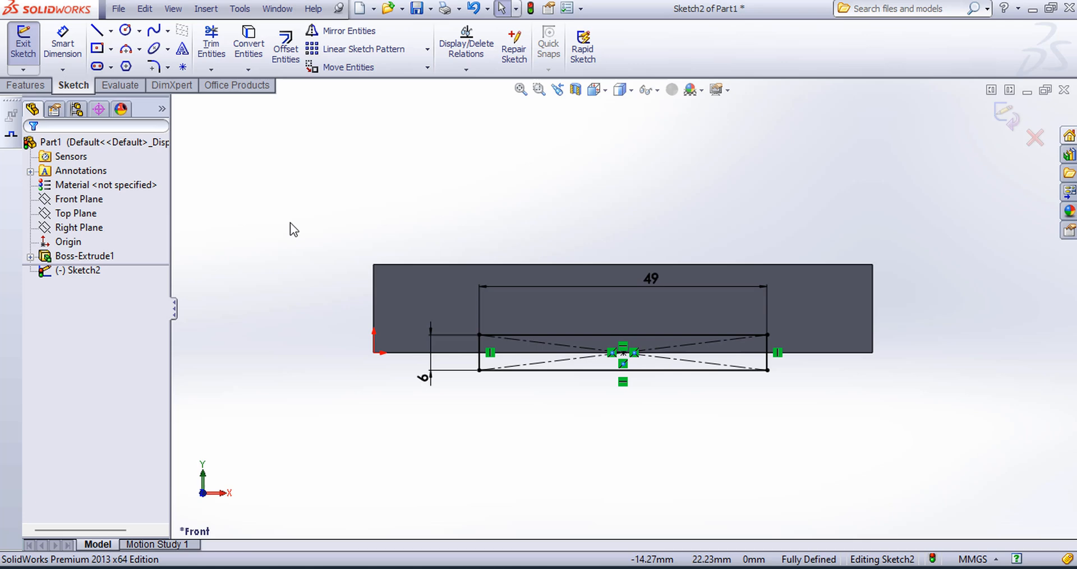
pyautogui.click(1006, 116)
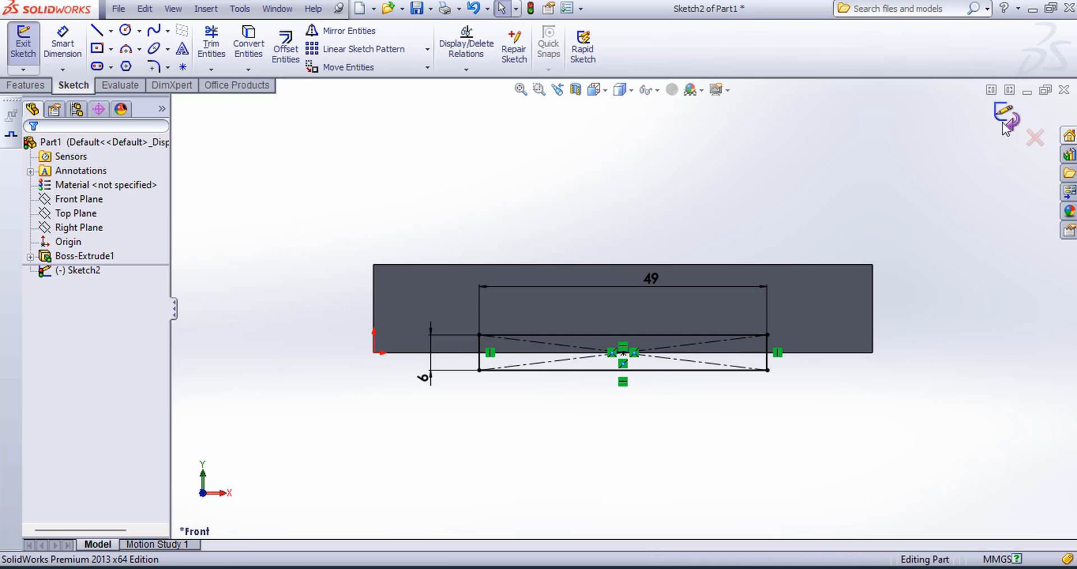
# Step: Cut the 49 by 6 mm rectangle 140 mm deep along the plate's underside to form a lengthwise channel
pyautogui.click(594, 90)
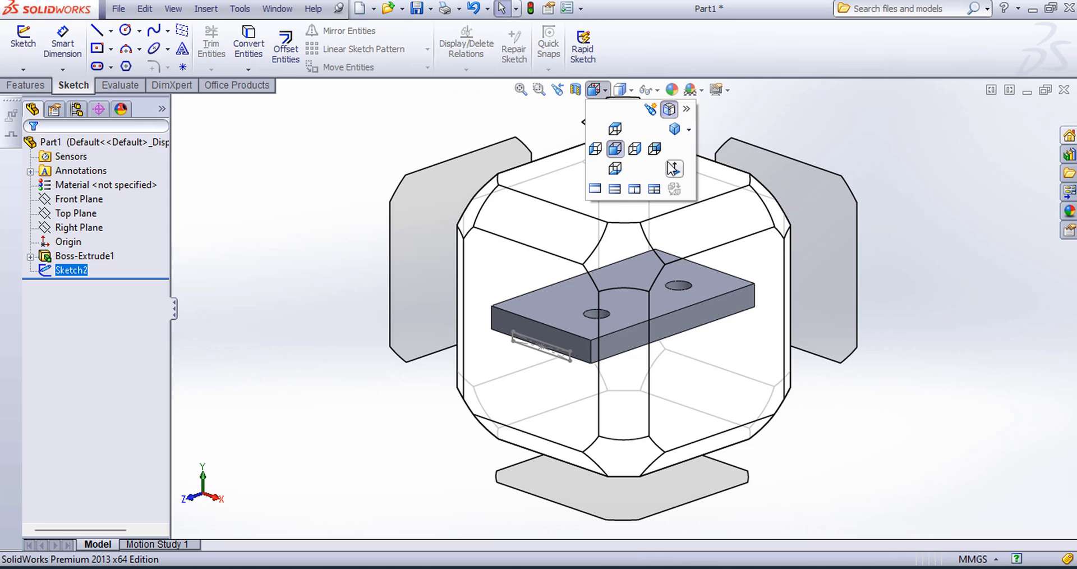
pyautogui.click(675, 130)
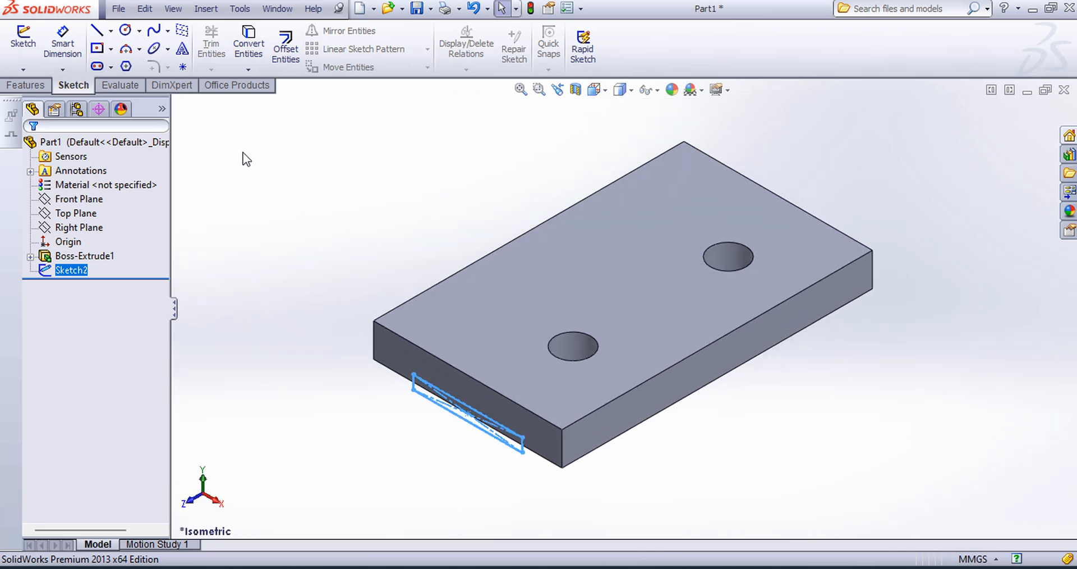
pyautogui.click(34, 86)
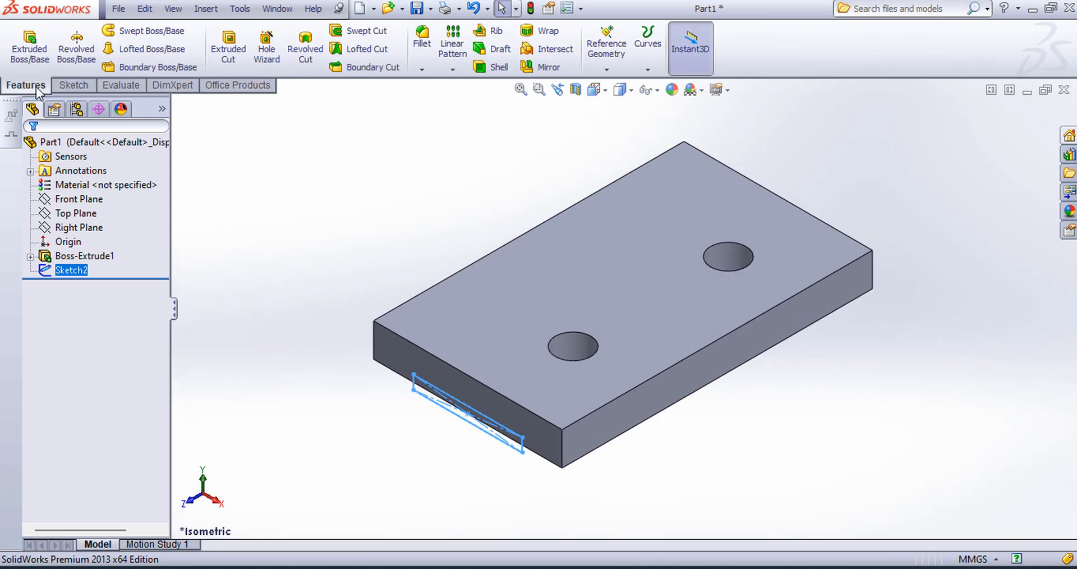
pyautogui.click(228, 56)
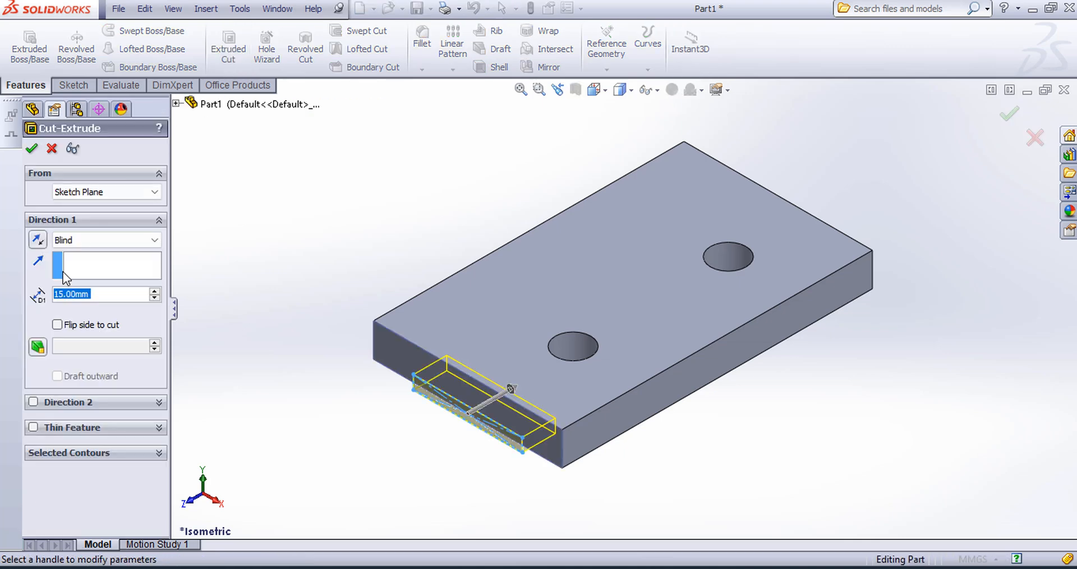
pyautogui.moveTo(102, 290); pyautogui.dragTo(49, 295)
pyautogui.write('140')
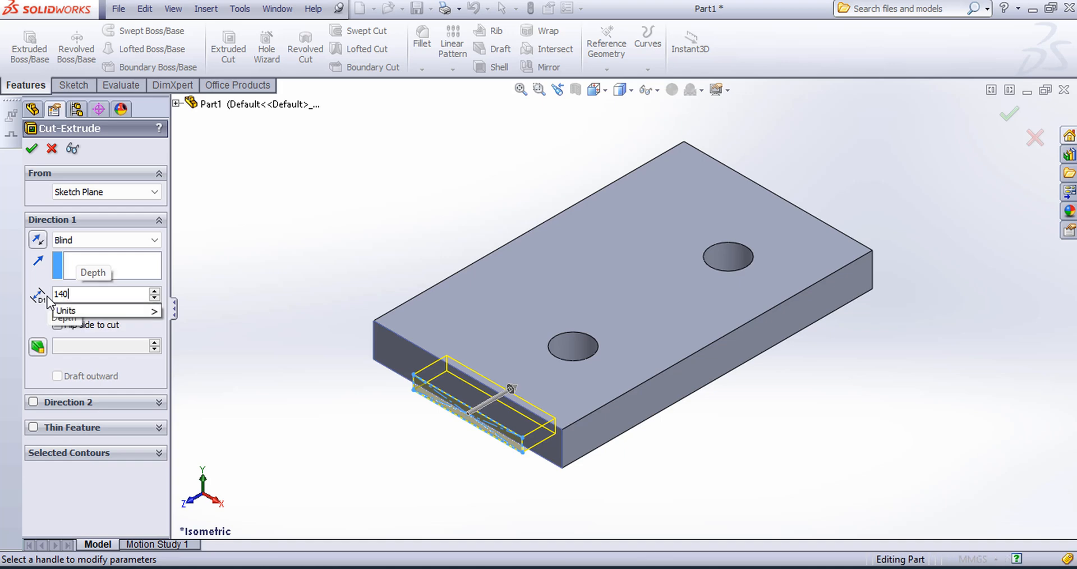
pyautogui.press('Return')
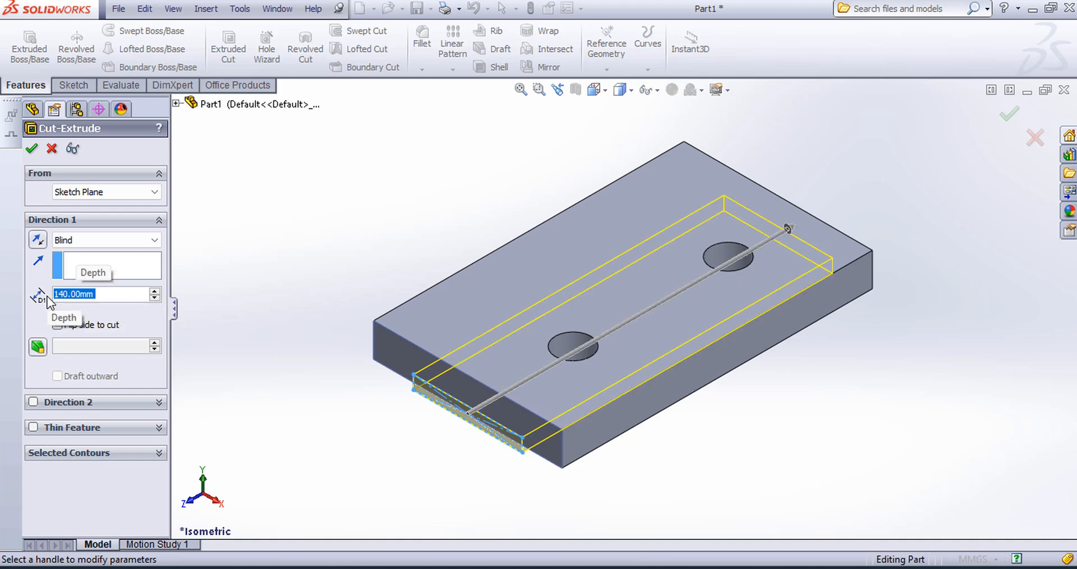
pyautogui.click(32, 149)
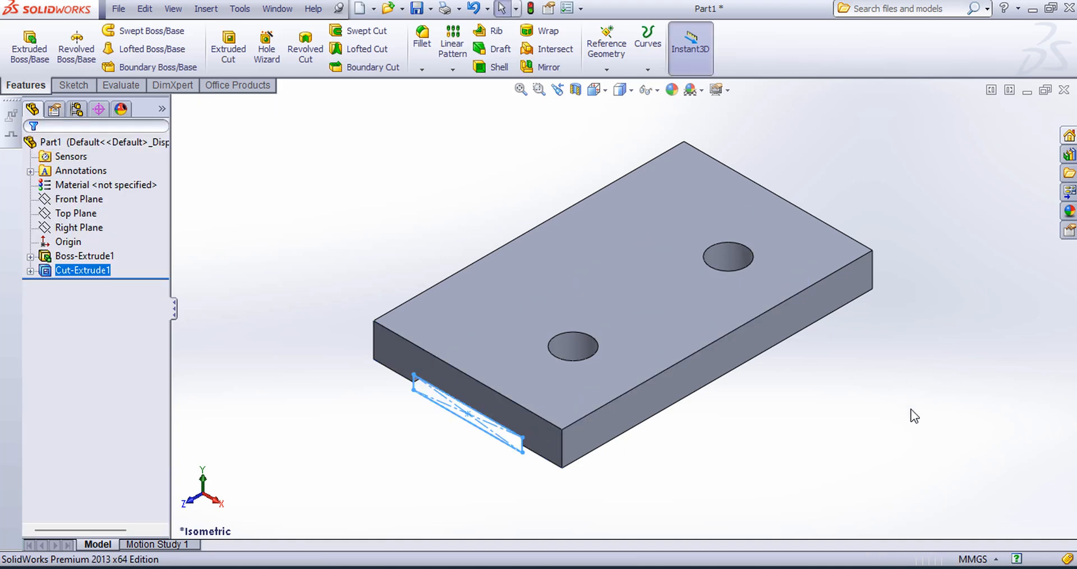
pyautogui.moveTo(915, 417); pyautogui.dragTo(846, 344, button='middle')
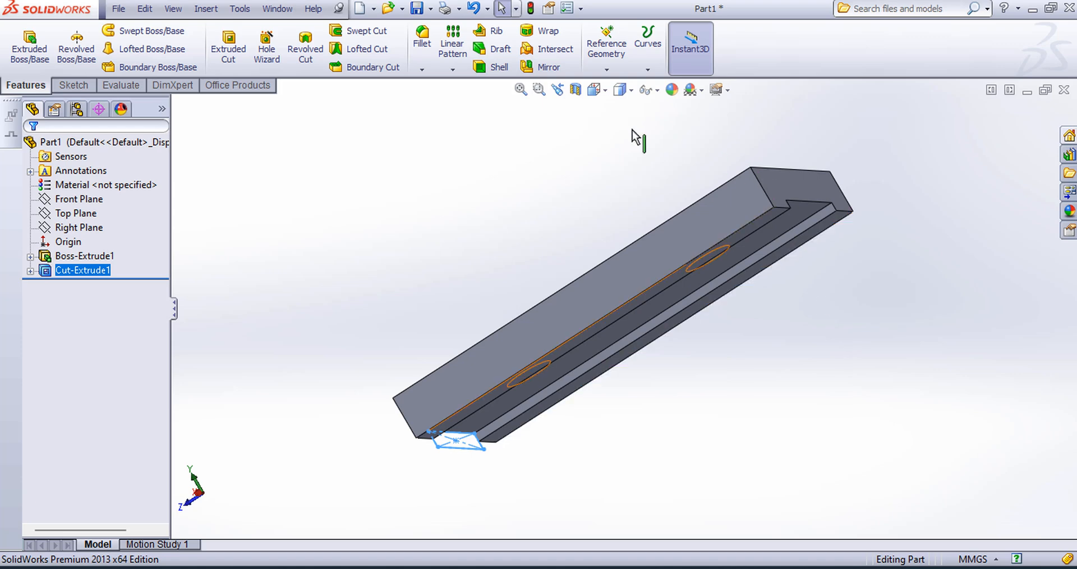
pyautogui.click(593, 96)
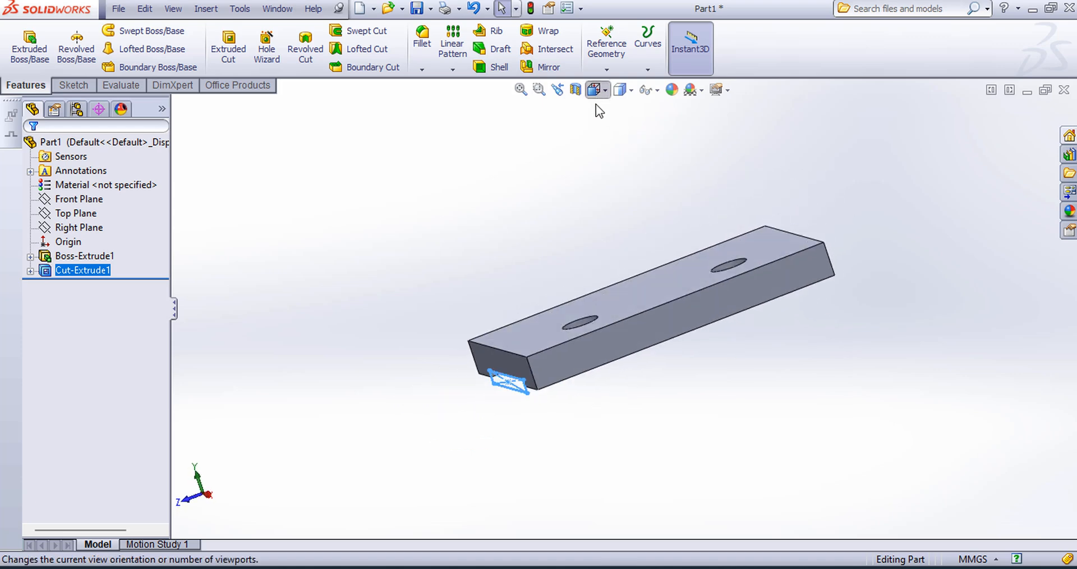
pyautogui.click(678, 134)
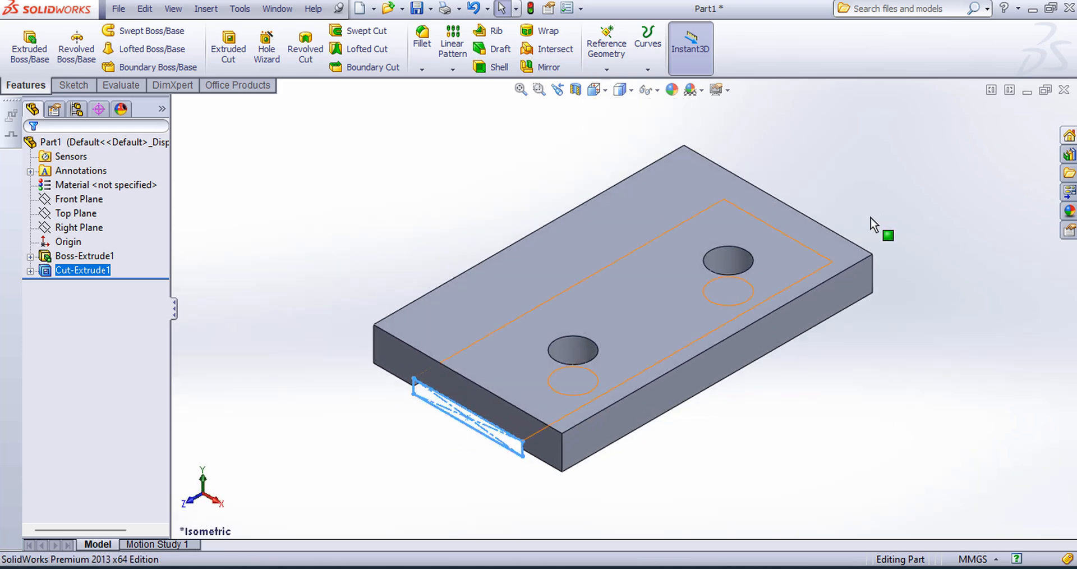
pyautogui.click(871, 218)
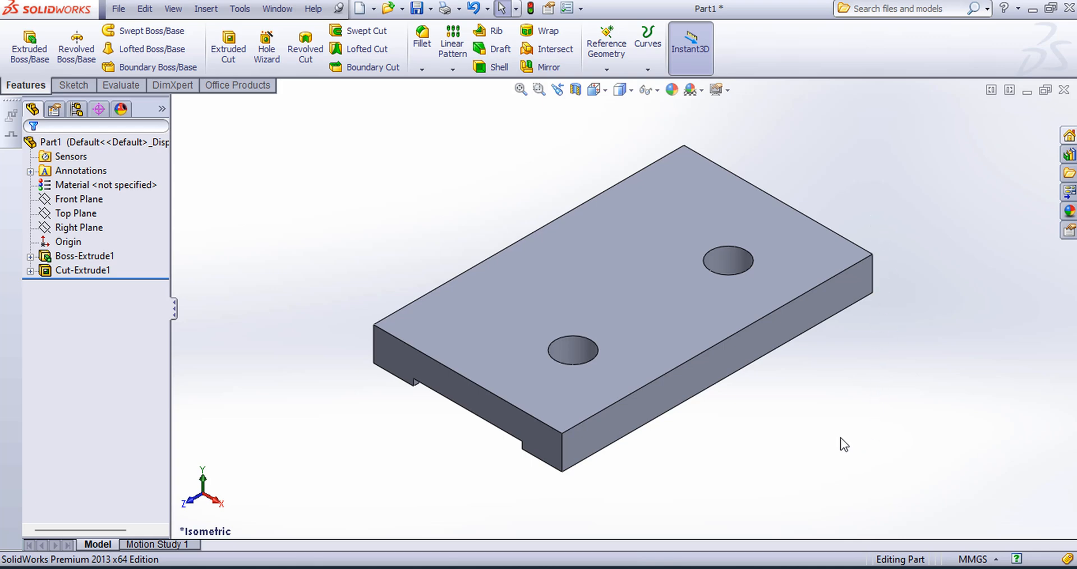
# Step: Start a new sketch on the Right Plane, along the plate's long side
pyautogui.click(76, 228)
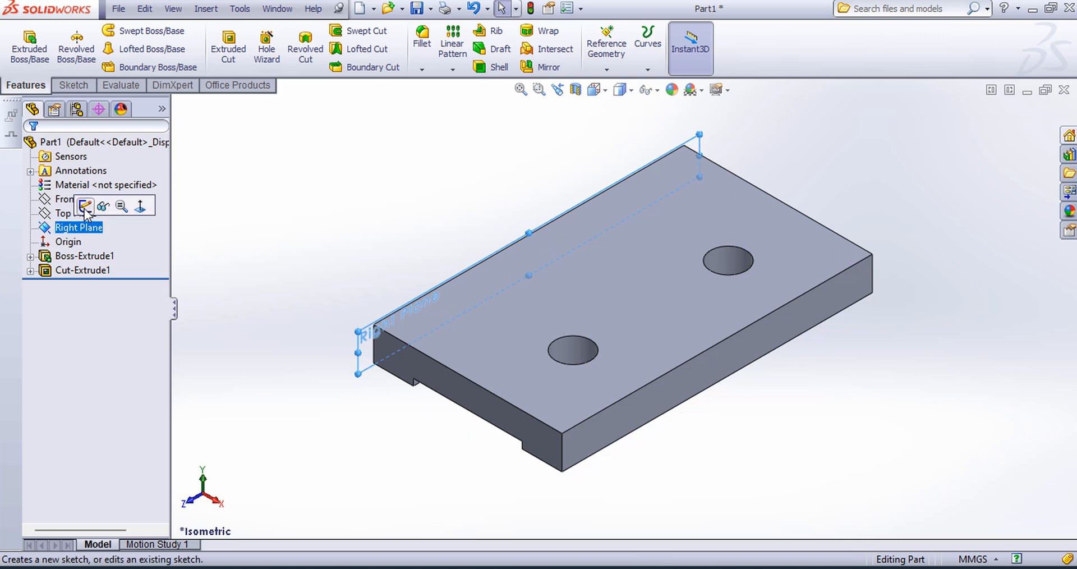
pyautogui.click(85, 207)
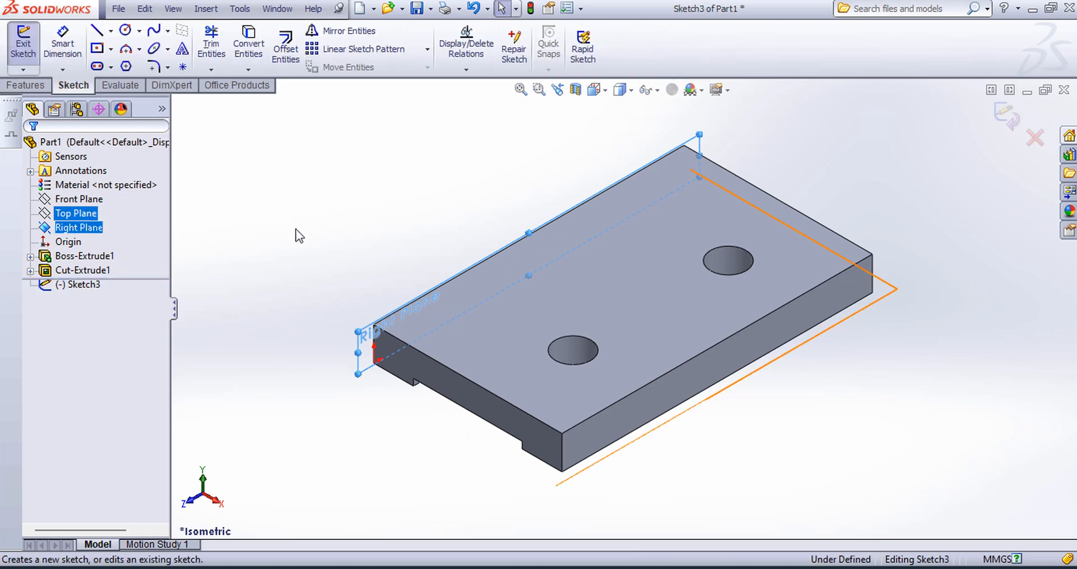
pyautogui.click(605, 92)
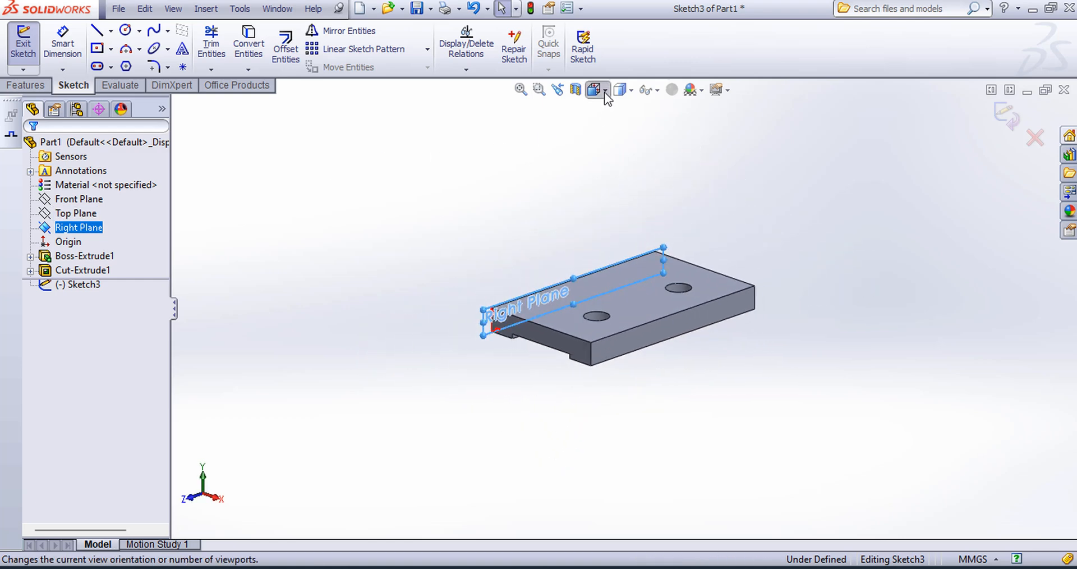
pyautogui.click(671, 170)
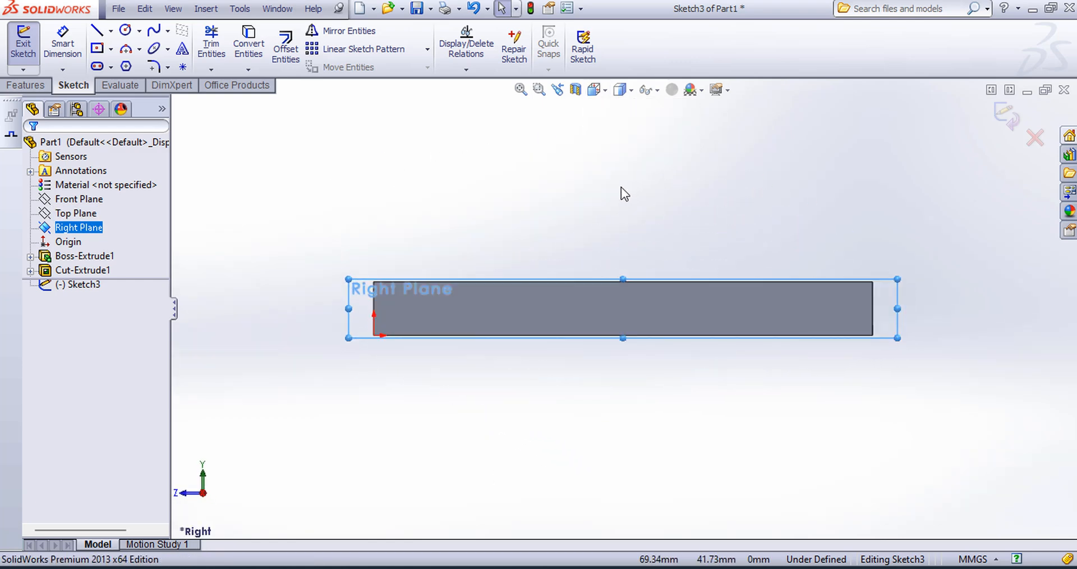
pyautogui.click(621, 187)
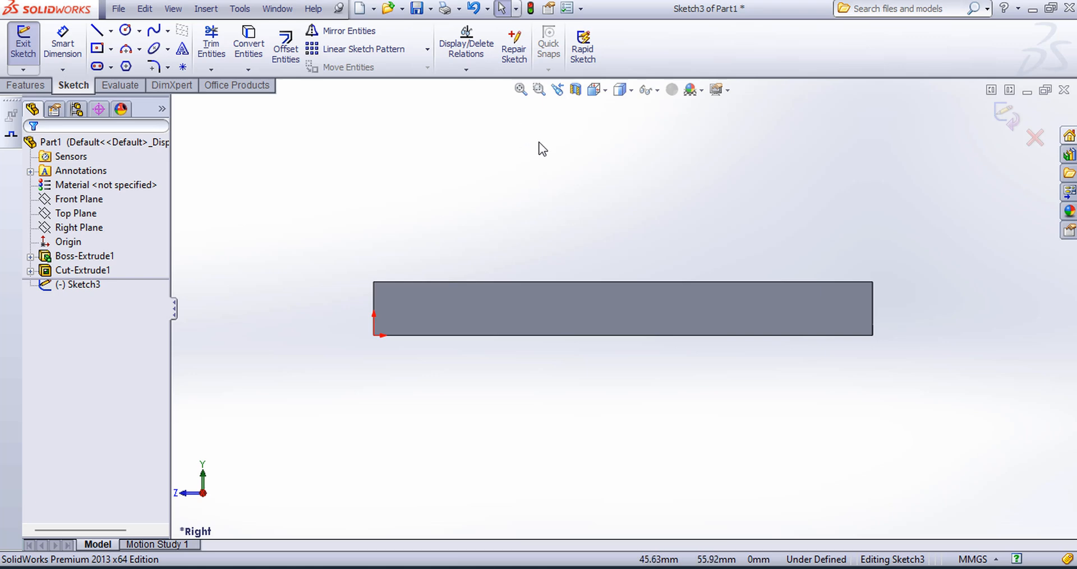
pyautogui.keyDown('ctrl'); pyautogui.moveTo(547, 157); pyautogui.dragTo(557, 318, button='middle'); pyautogui.keyUp('ctrl')
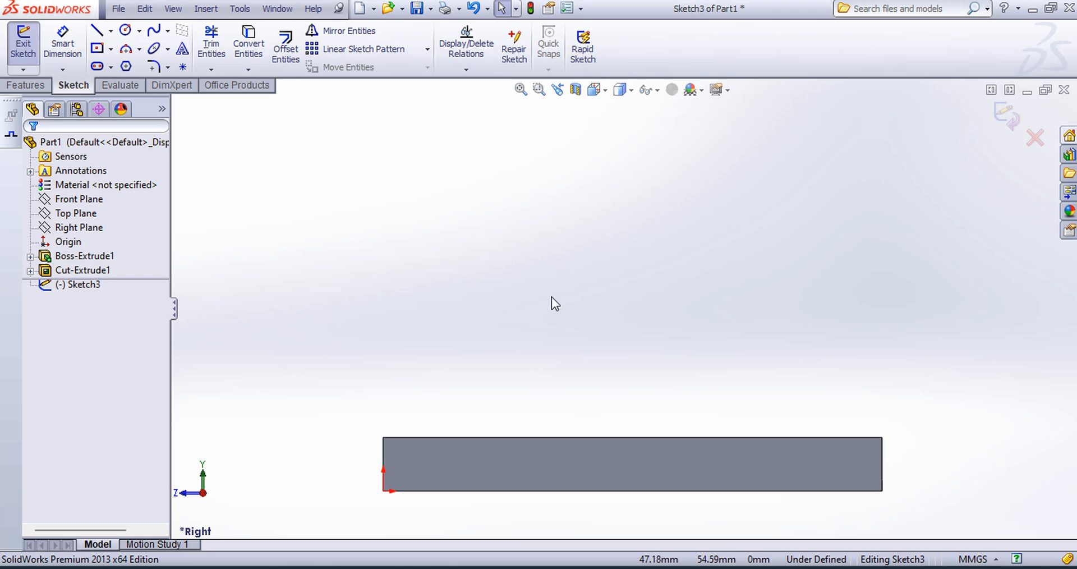
# Step: Convert the plate's 140 mm upper edge into a line of the sketch
pyautogui.click(247, 49)
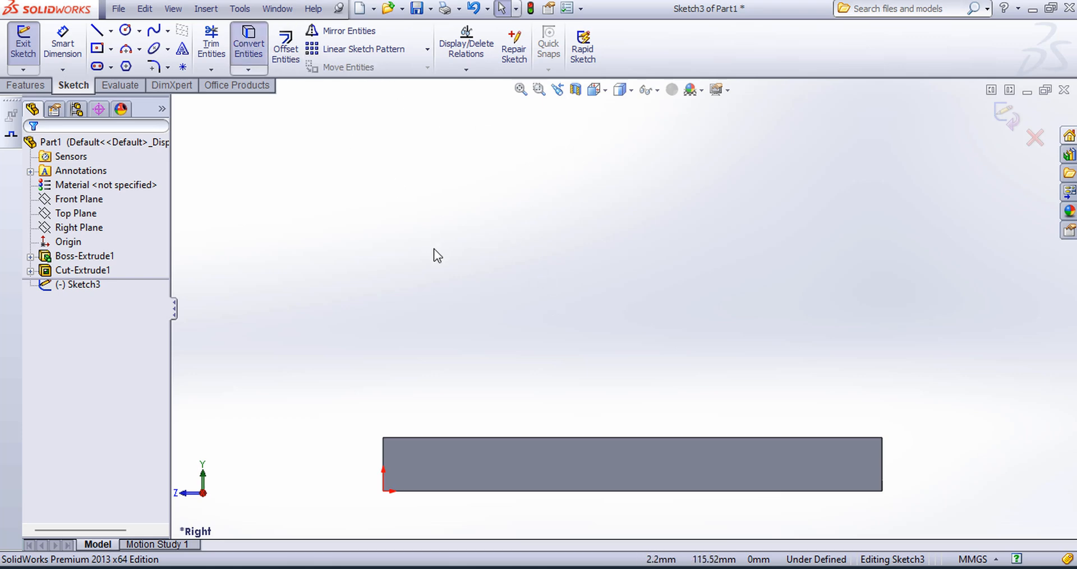
pyautogui.click(467, 438)
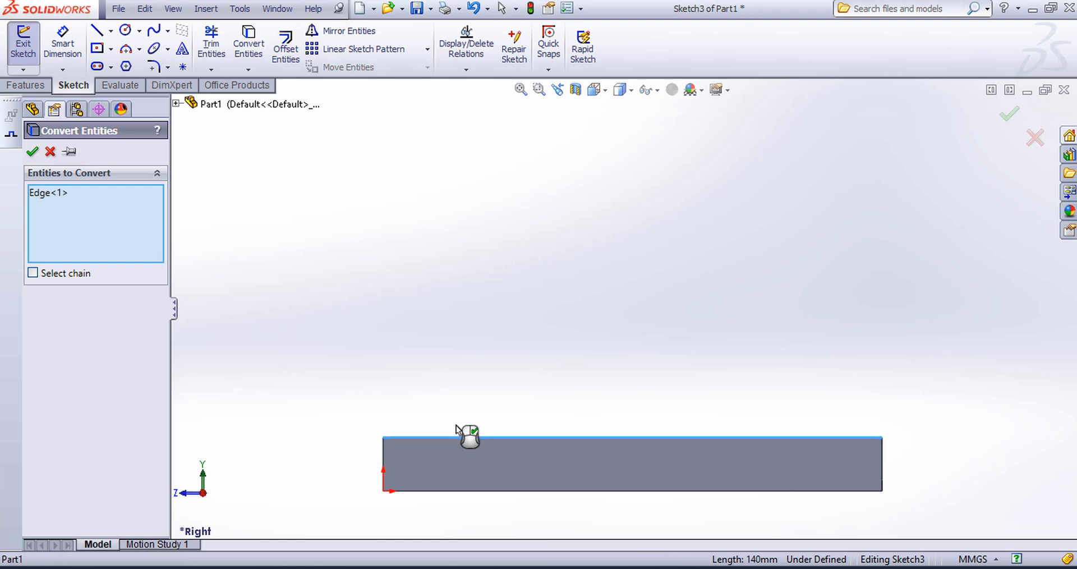
pyautogui.click(32, 152)
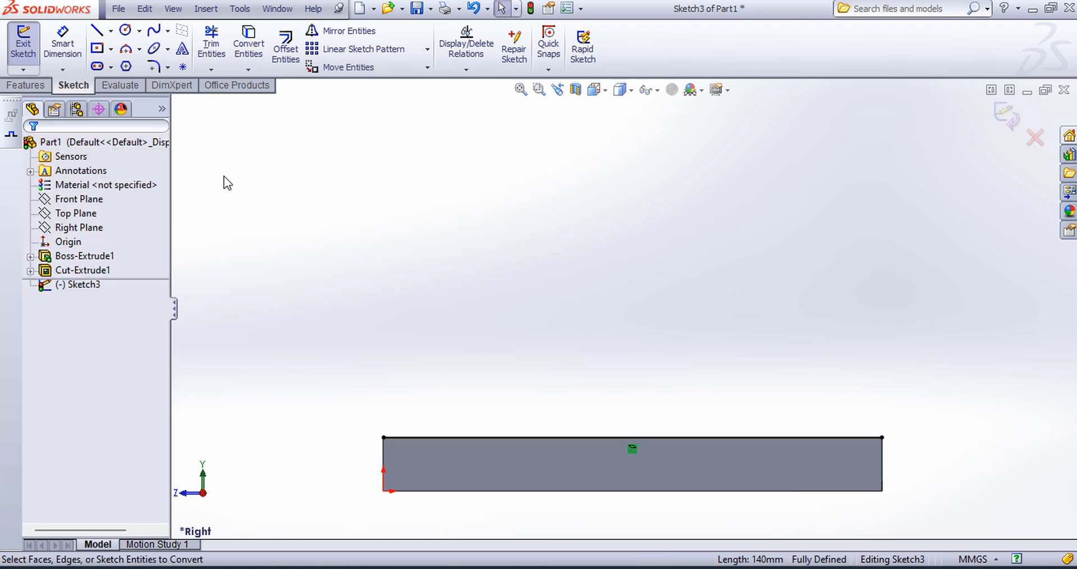
# Step: Sketch a 38 mm vertical line up from the plate's upper corner at the origin end, then a 20 mm horizontal line inward from its top
pyautogui.click(97, 31)
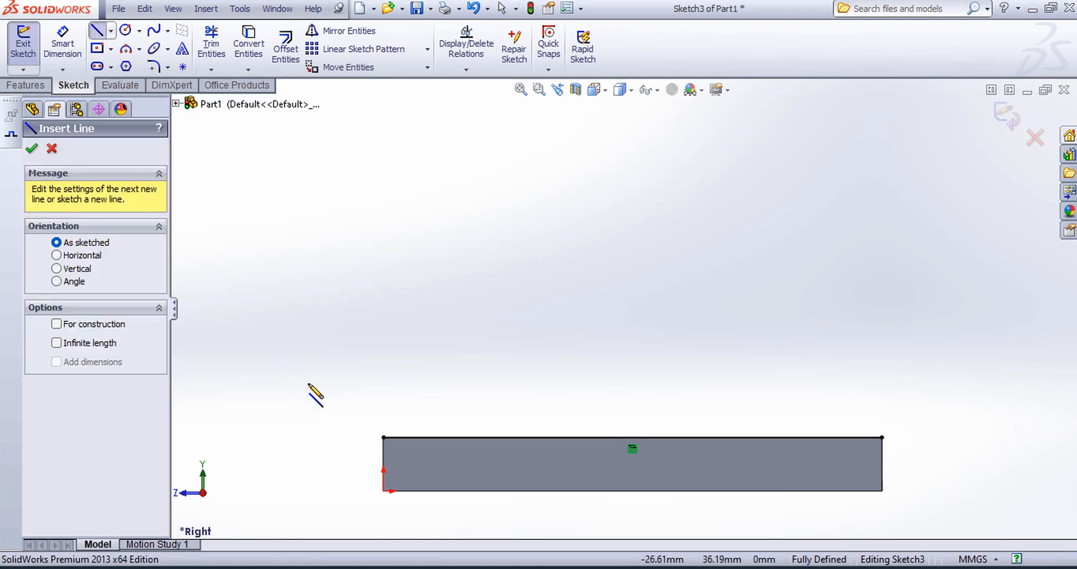
pyautogui.click(383, 437)
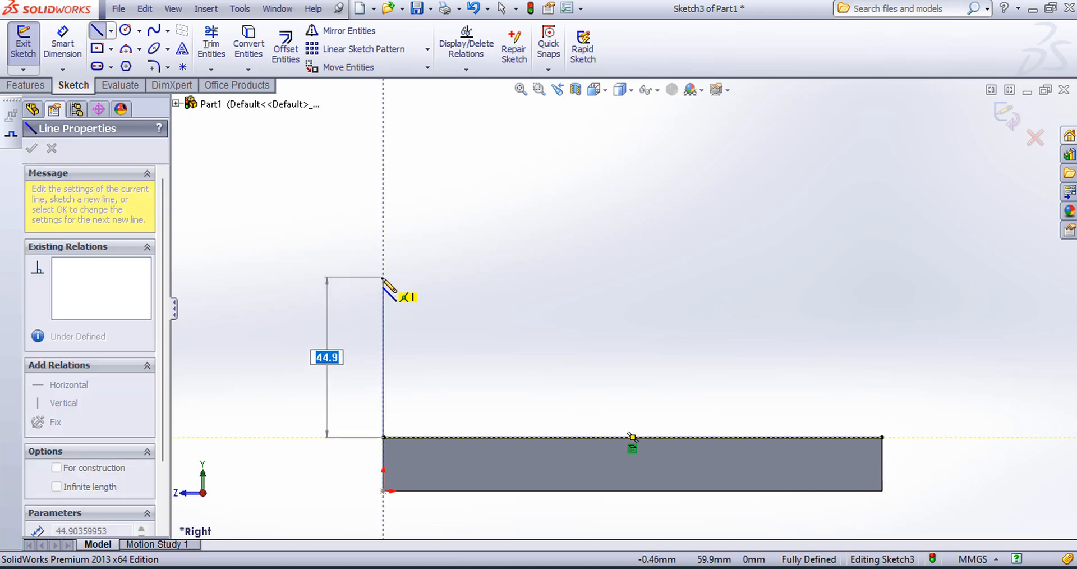
pyautogui.press('Return')
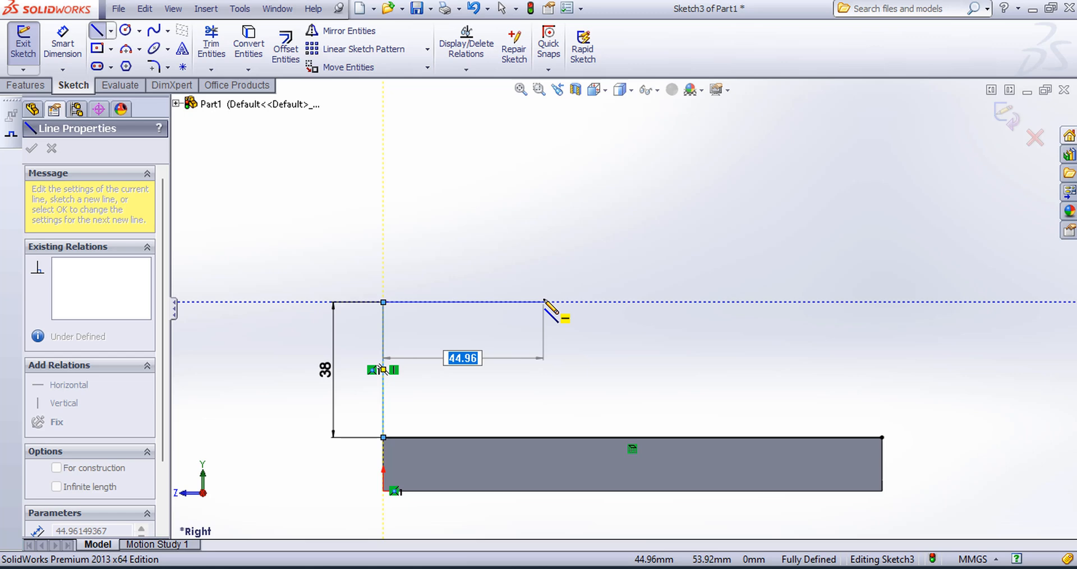
pyautogui.write('20')
pyautogui.press('Return')
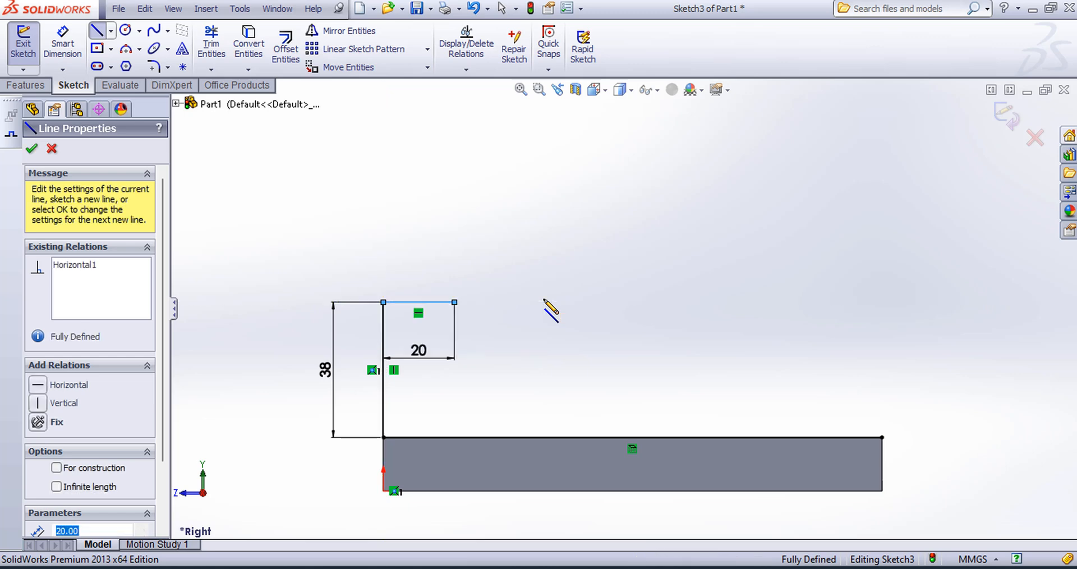
pyautogui.press('Escape')
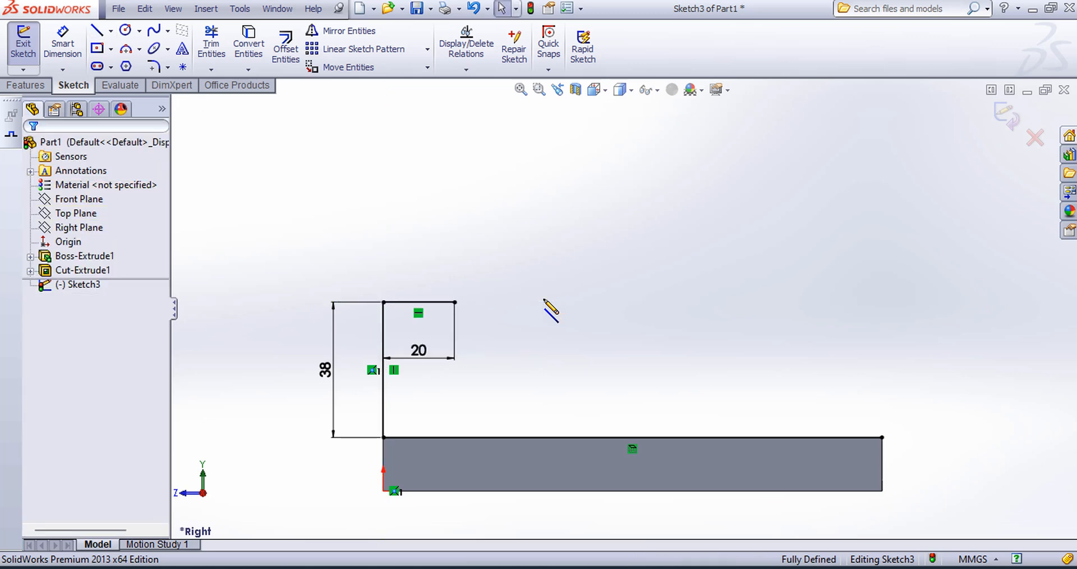
# Step: Sketch a 40 mm diameter circle centred on the free end of the 20 mm horizontal line
pyautogui.click(125, 30)
pyautogui.click(455, 302)
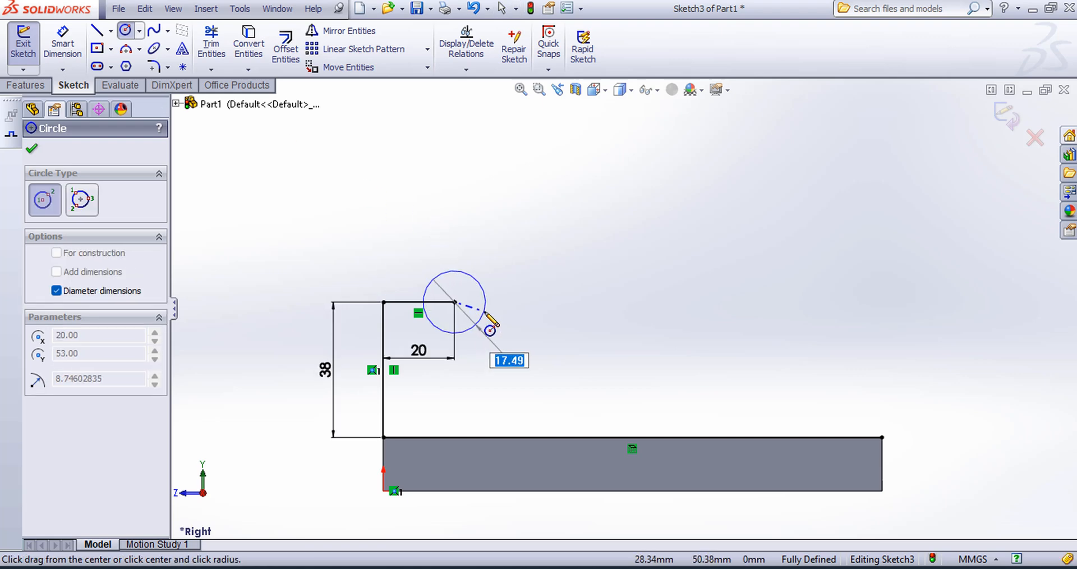
pyautogui.write('40')
pyautogui.press('Return')
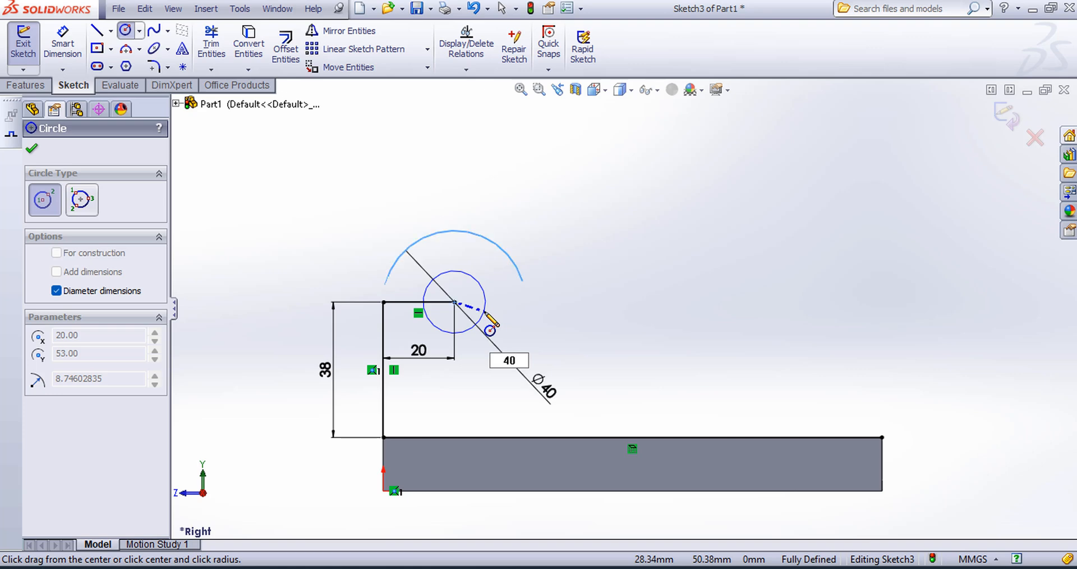
pyautogui.press('Escape')
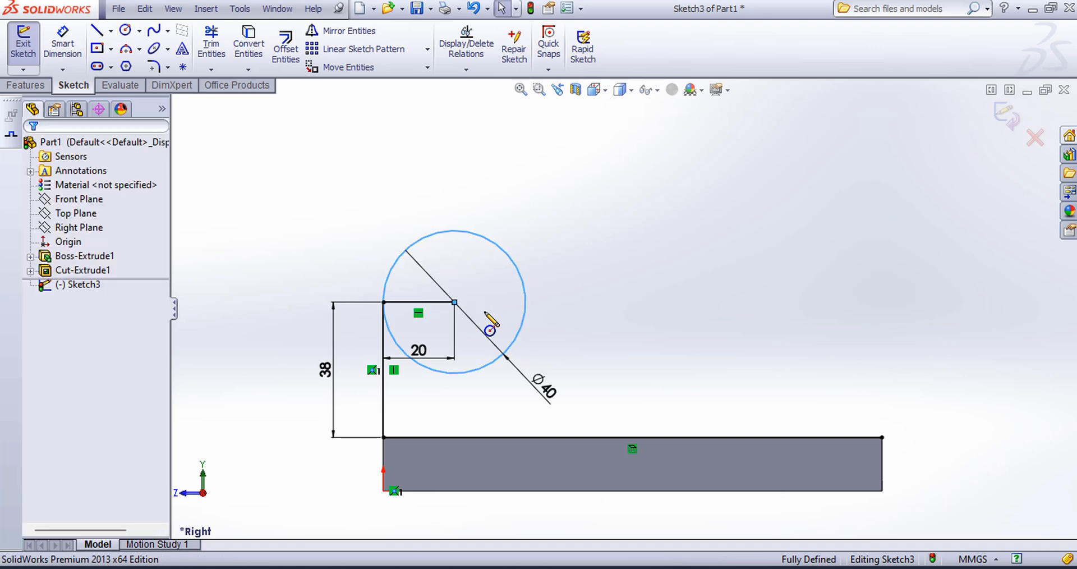
# Step: Sketch an 85 mm vertical construction line up from the plate's upper edge, near the end opposite the origin
pyautogui.click(111, 31)
pyautogui.click(130, 63)
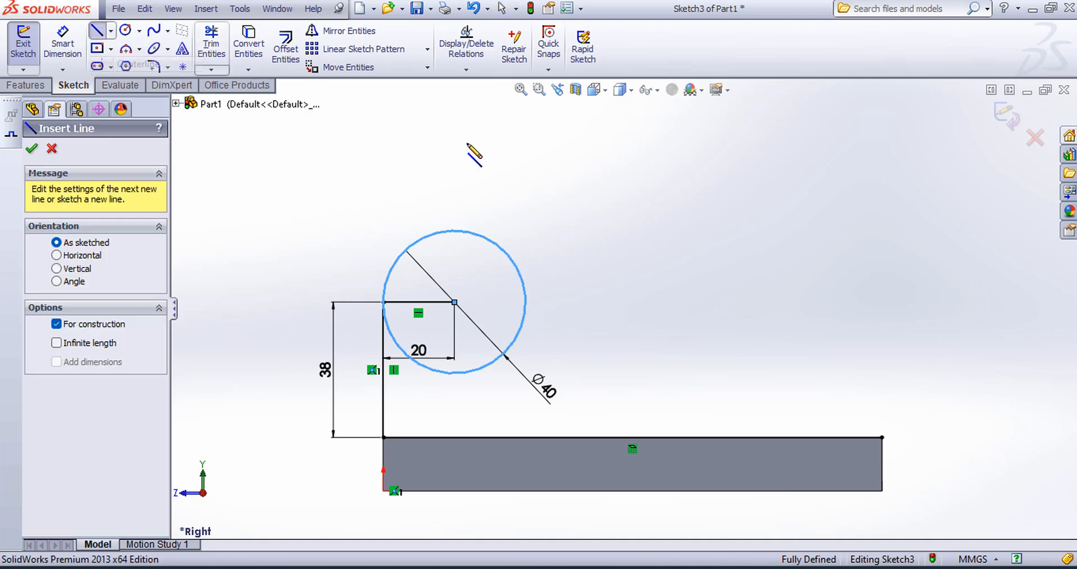
pyautogui.click(779, 437)
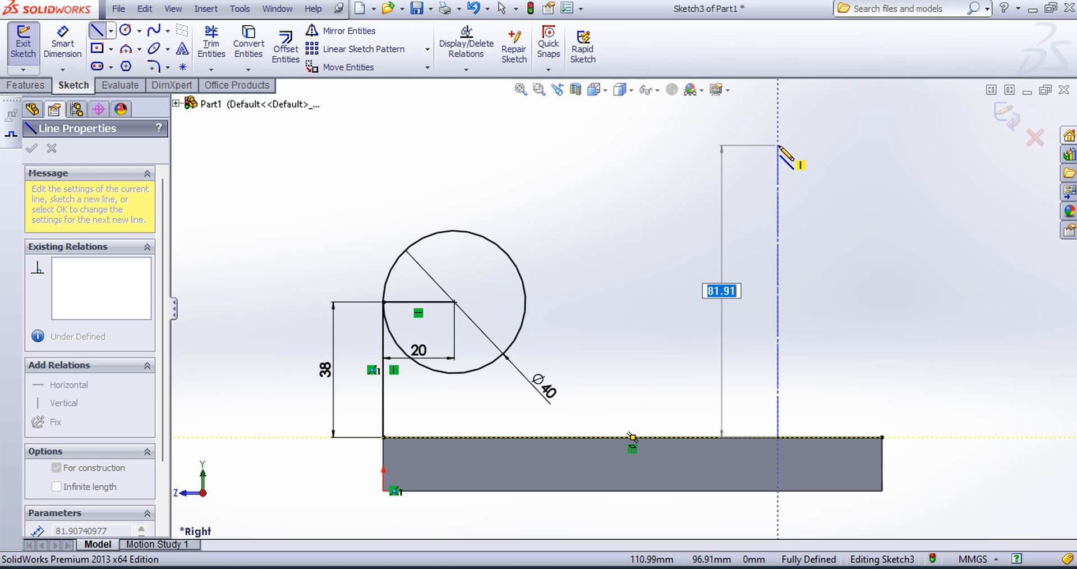
pyautogui.write('85')
pyautogui.press('Return')
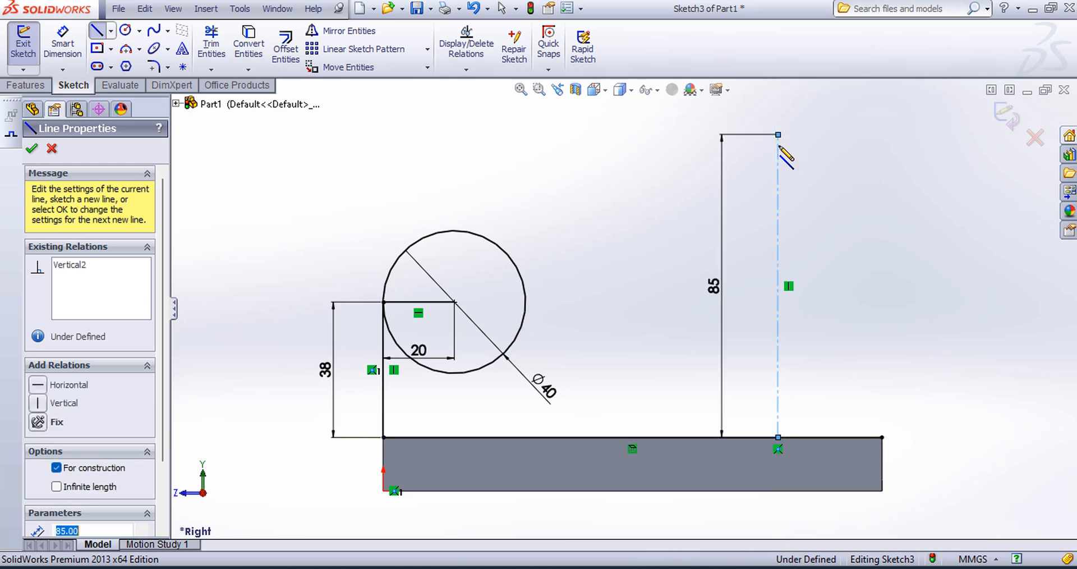
pyautogui.press('Escape')
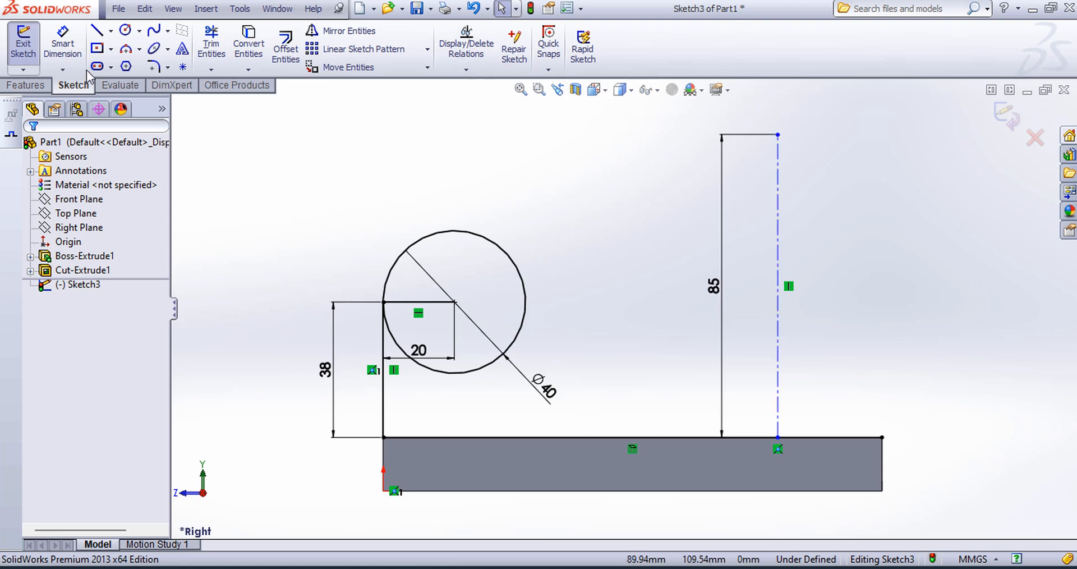
# Step: Dimension the construction line 50 mm from the plate's upper corner at the end opposite the origin
pyautogui.click(62, 46)
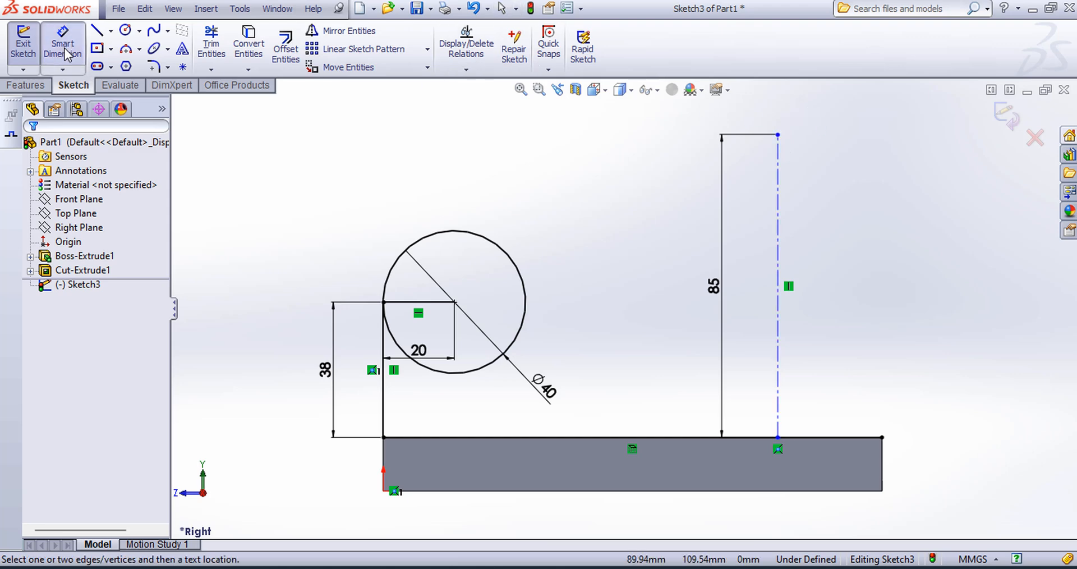
pyautogui.click(777, 365)
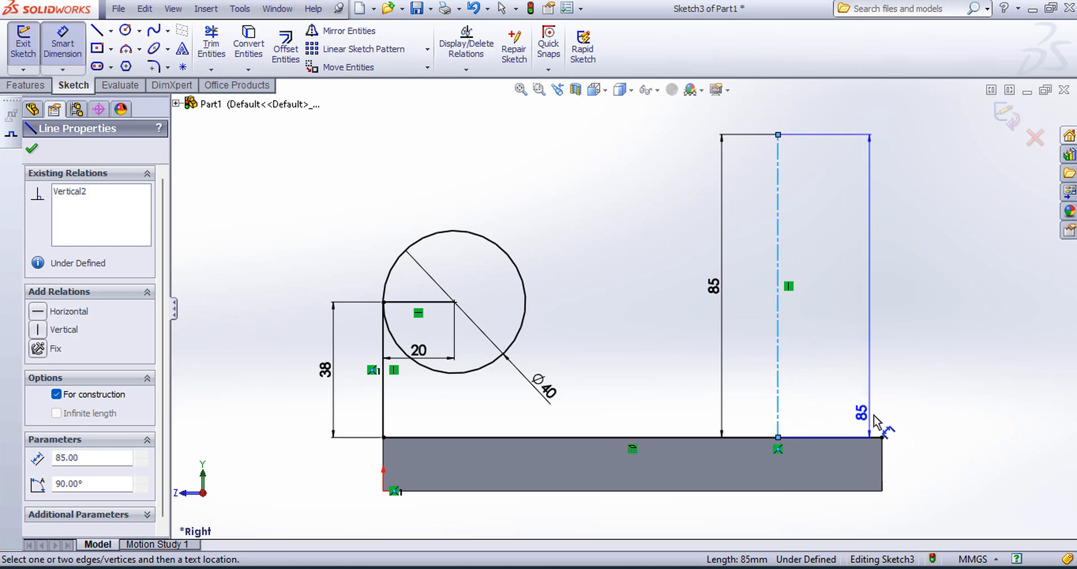
pyautogui.click(882, 437)
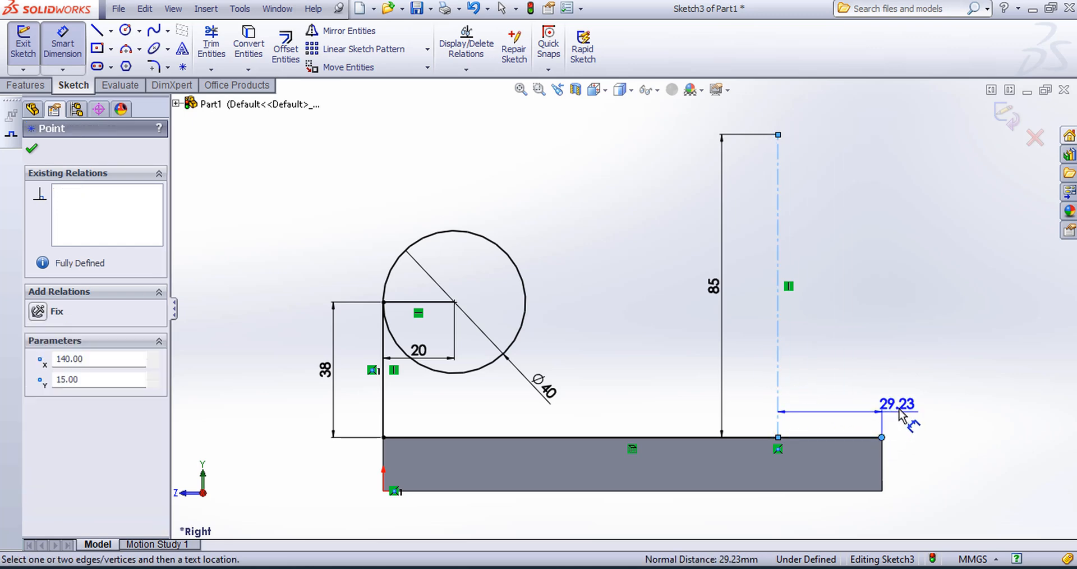
pyautogui.click(918, 370)
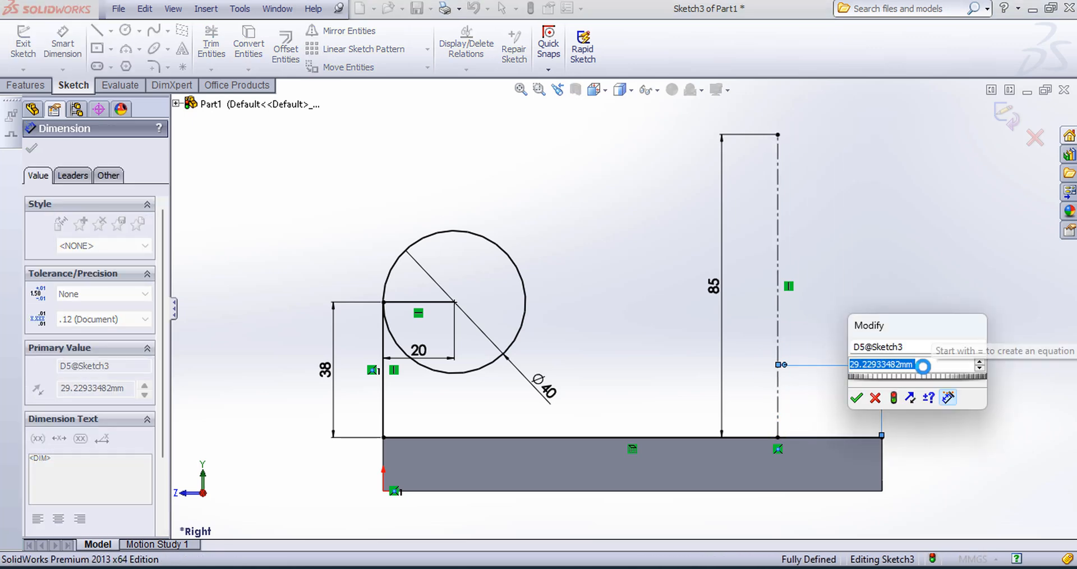
pyautogui.write('50')
pyautogui.press('Return')
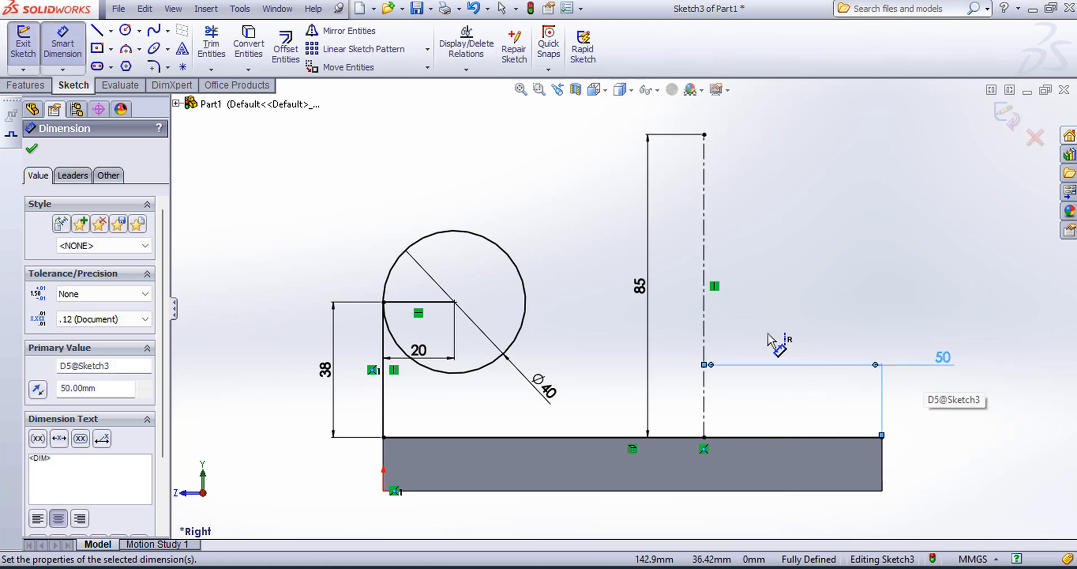
pyautogui.click(33, 152)
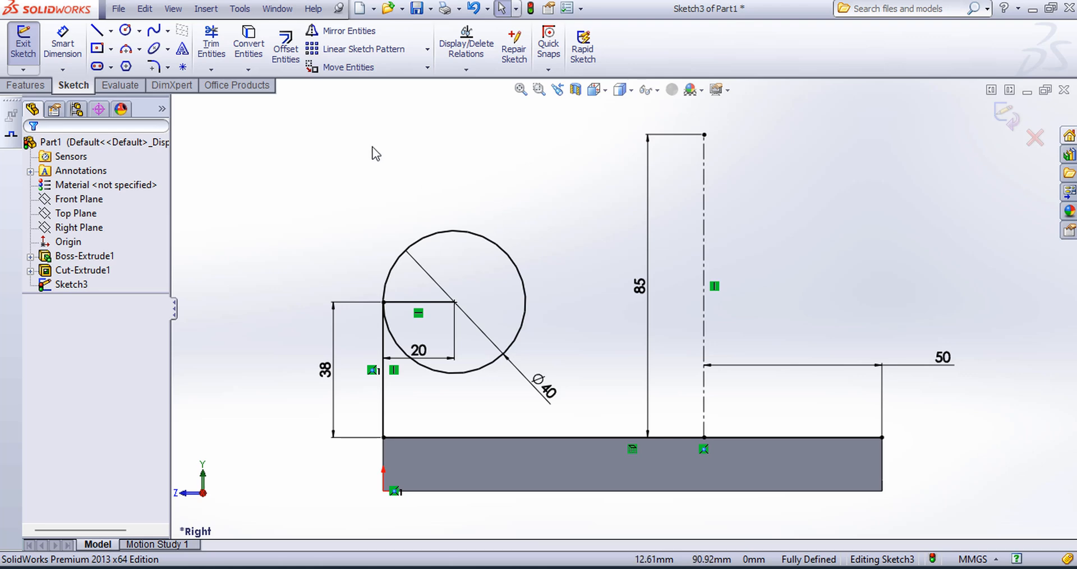
# Step: Sketch a 30 mm diameter circle centred on the top end of the construction line
pyautogui.click(126, 32)
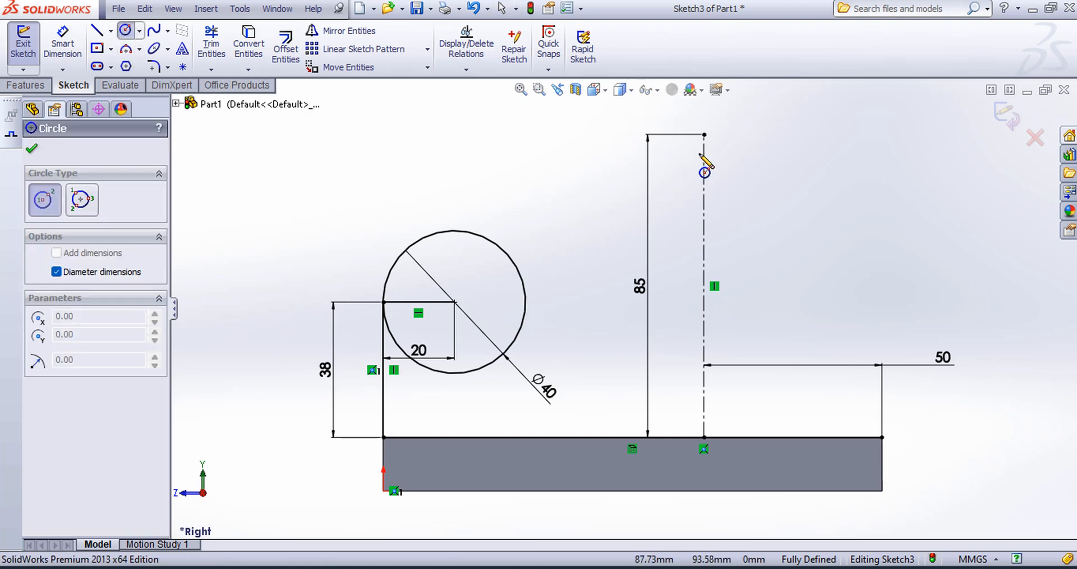
pyautogui.click(704, 135)
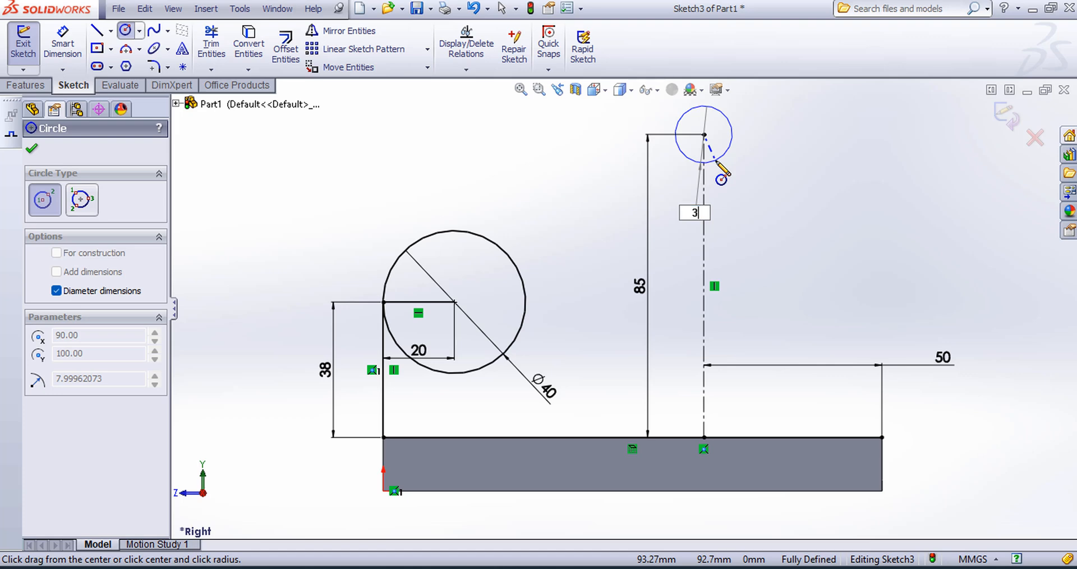
pyautogui.write('30')
pyautogui.press('Return')
pyautogui.press('Escape')
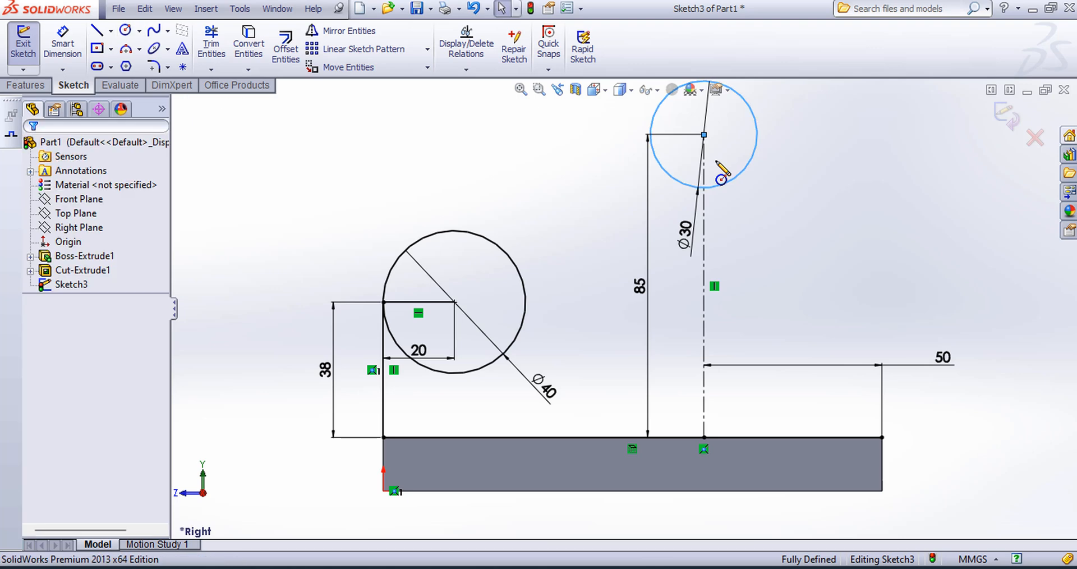
# Step: Add a concentric 56 mm diameter circle around the 30 mm circle
pyautogui.click(126, 31)
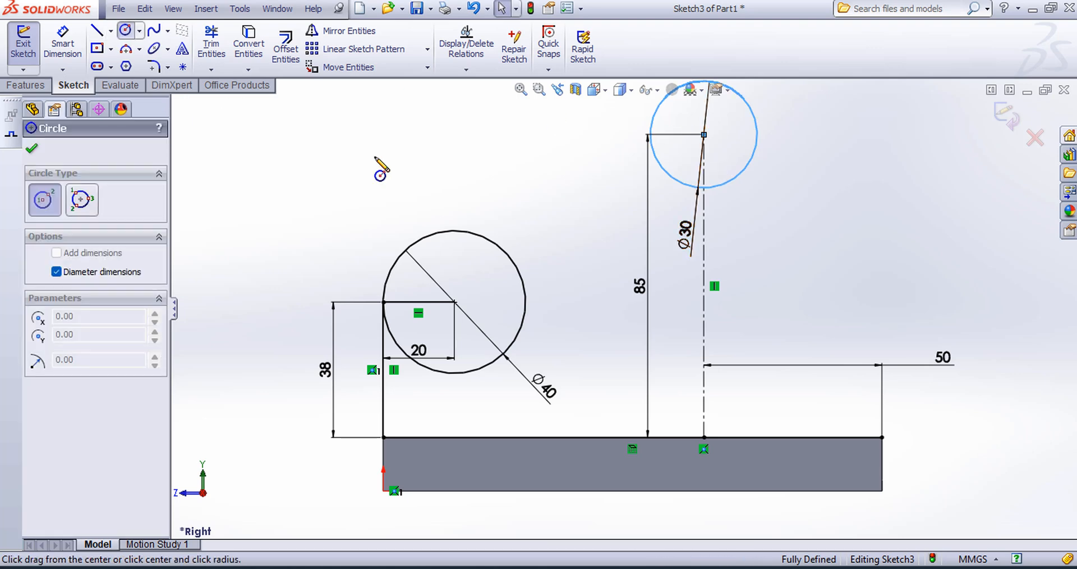
pyautogui.click(704, 135)
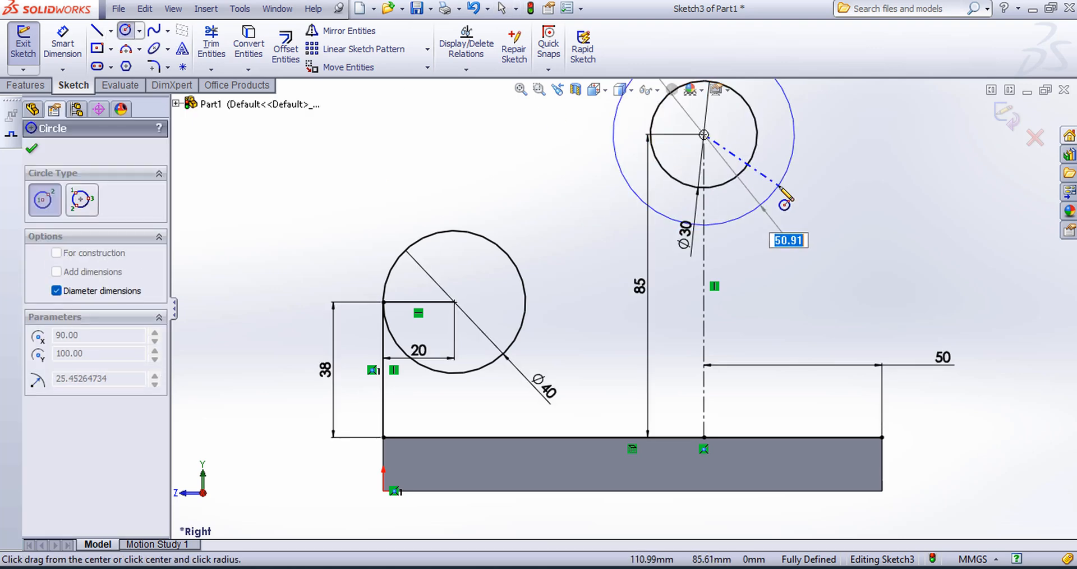
pyautogui.write('56')
pyautogui.press('Return')
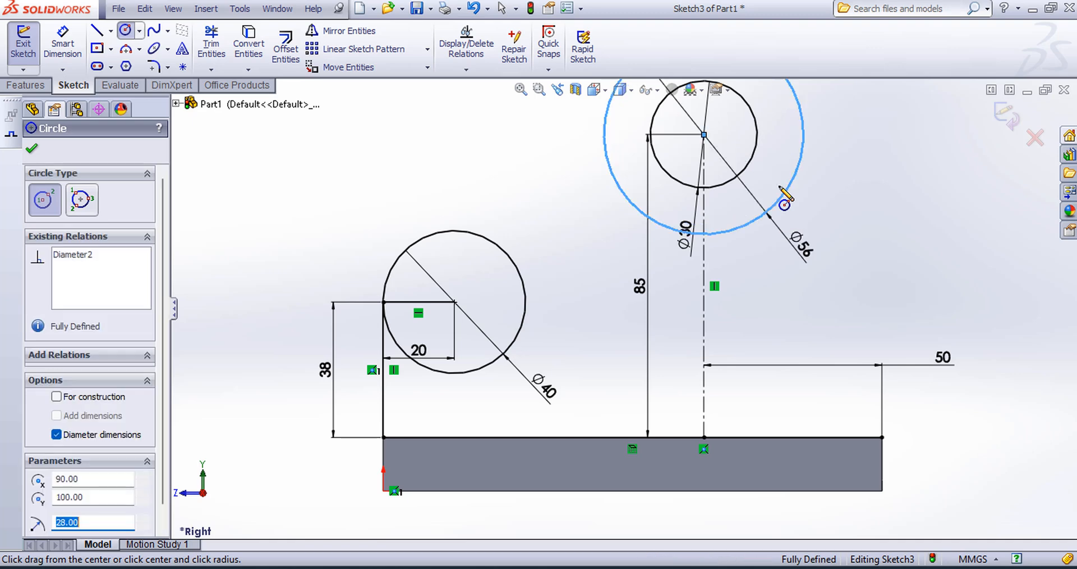
pyautogui.click(521, 90)
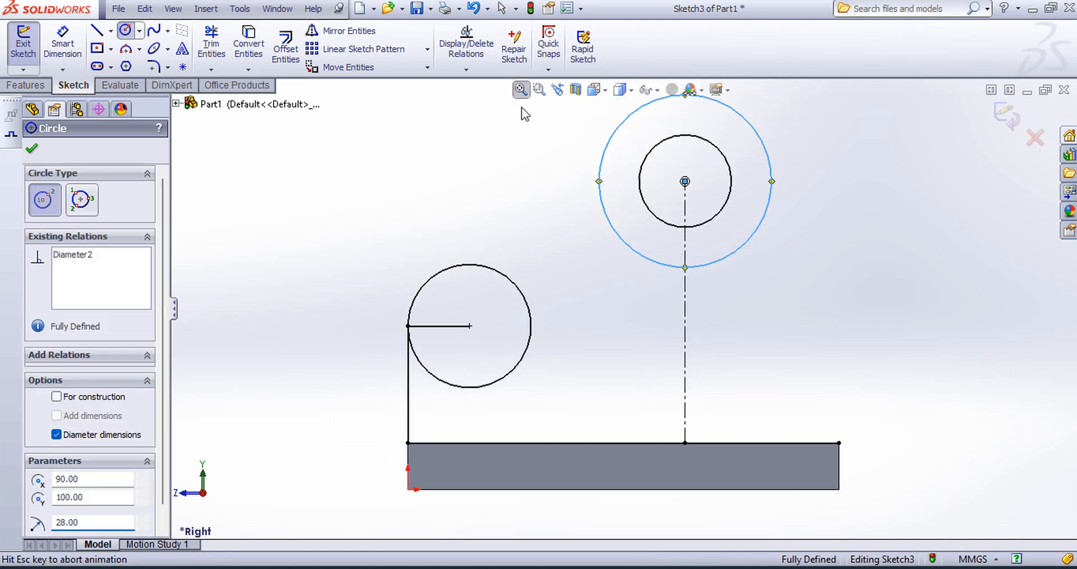
pyautogui.click(31, 149)
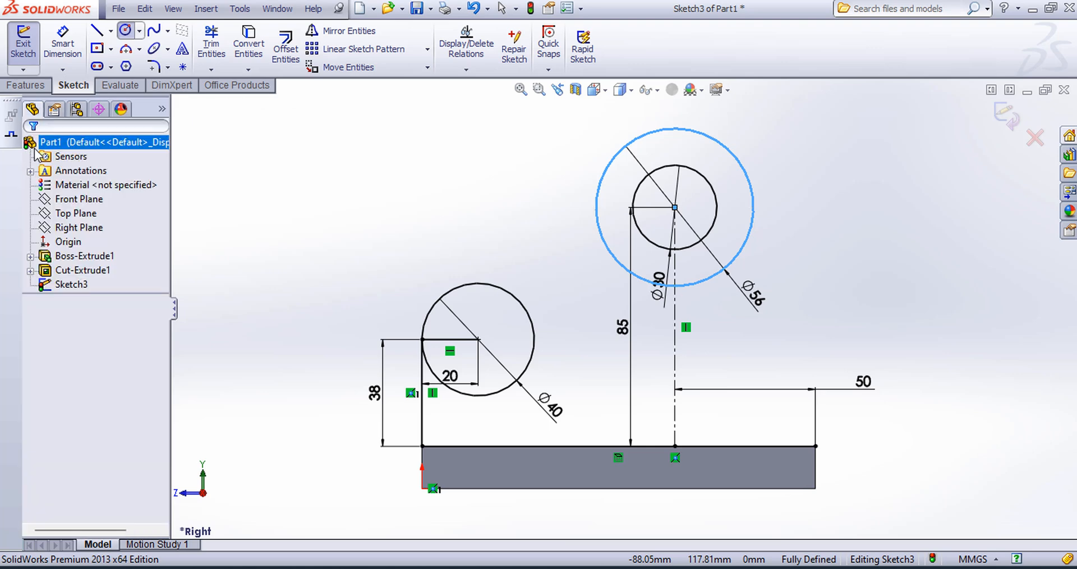
pyautogui.click(345, 181)
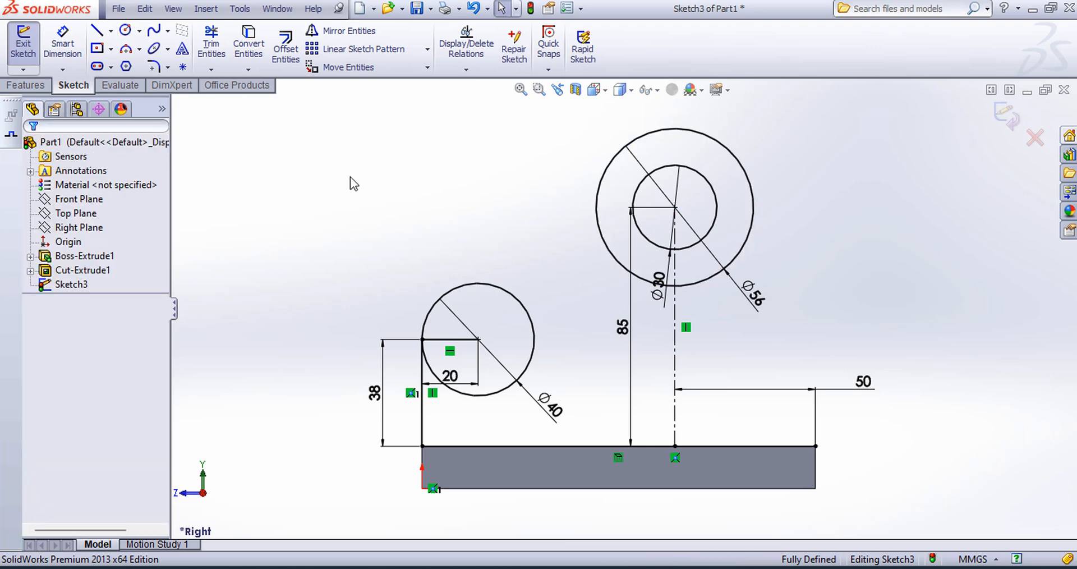
# Step: Sketch a line from the plate's upper corner opposite the origin, tangent to the 56 mm circle and running slightly past it
pyautogui.click(98, 33)
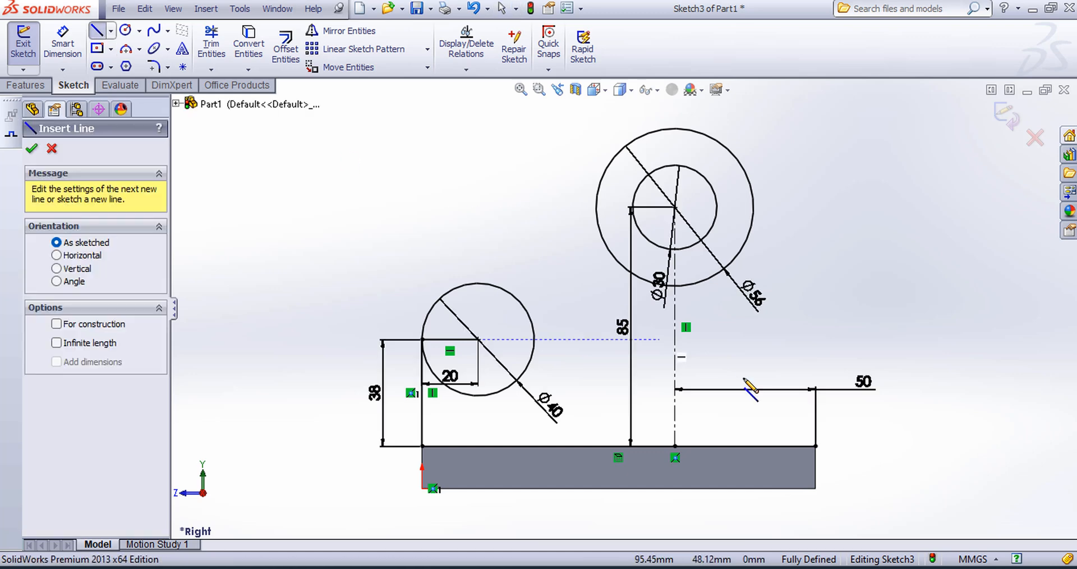
pyautogui.click(815, 447)
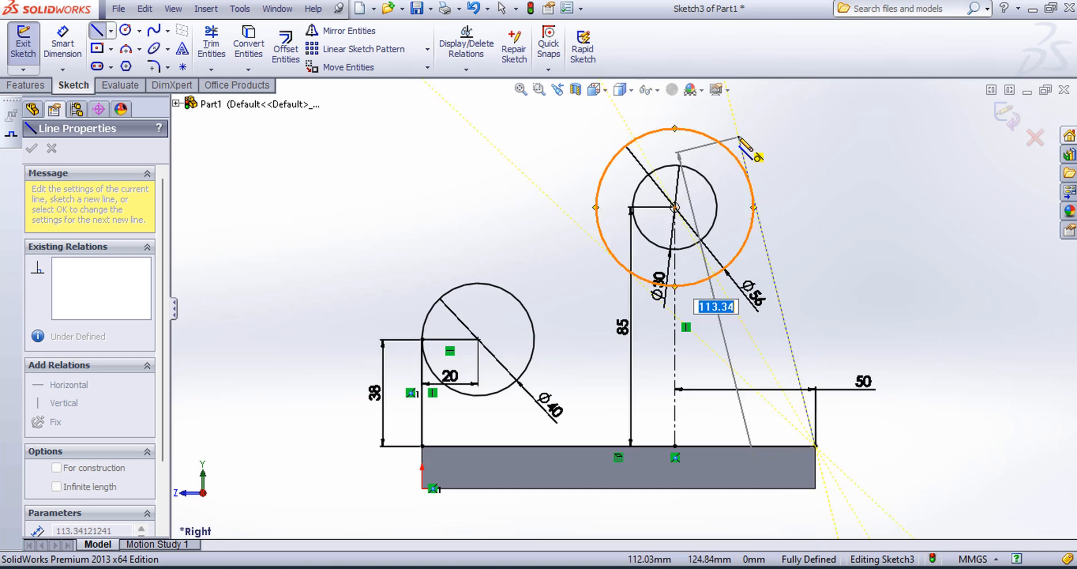
pyautogui.click(738, 136)
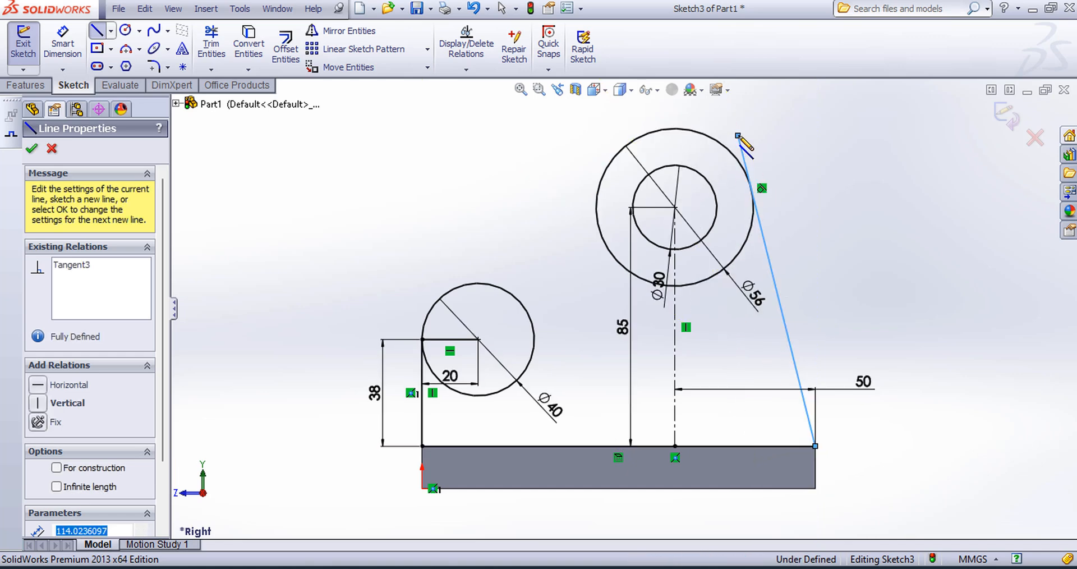
pyautogui.press('Escape')
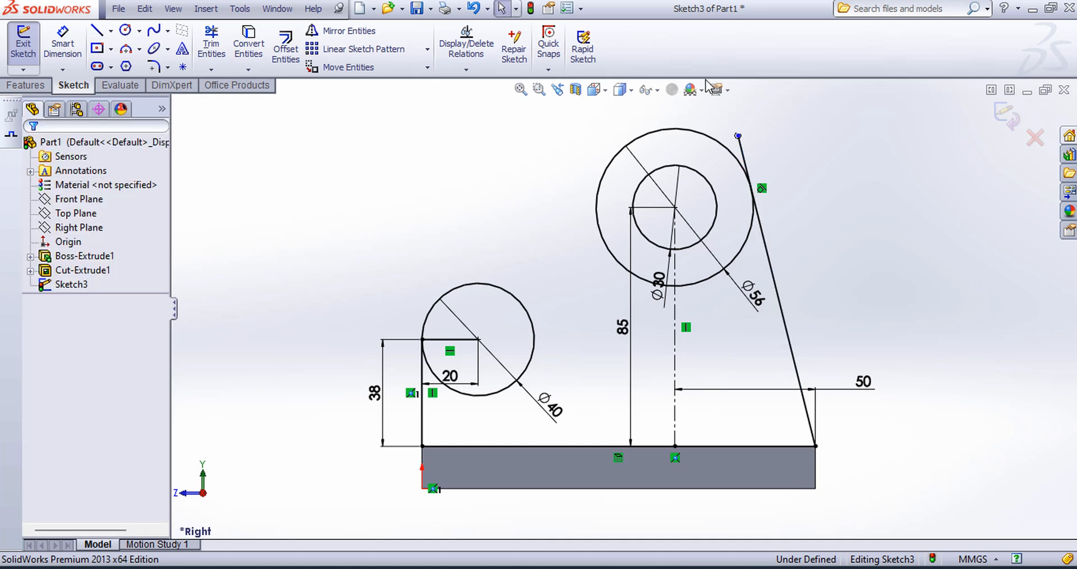
# Step: Sketch a horizontal line from the 40 mm circle's top point and a 27 mm vertical line up to the 56 mm circle's nearest side quadrant
pyautogui.click(98, 31)
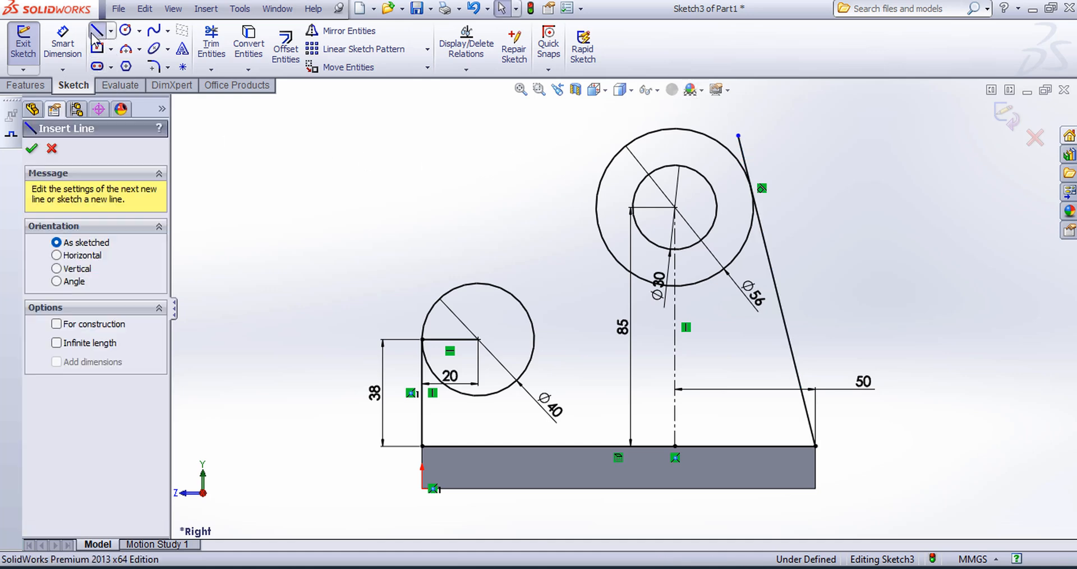
pyautogui.click(478, 283)
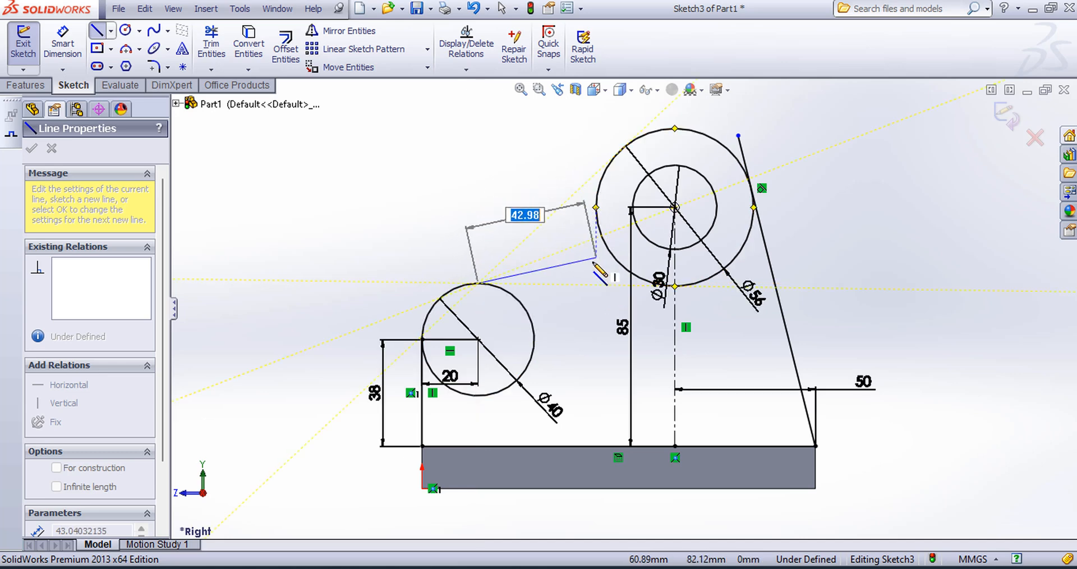
pyautogui.click(596, 283)
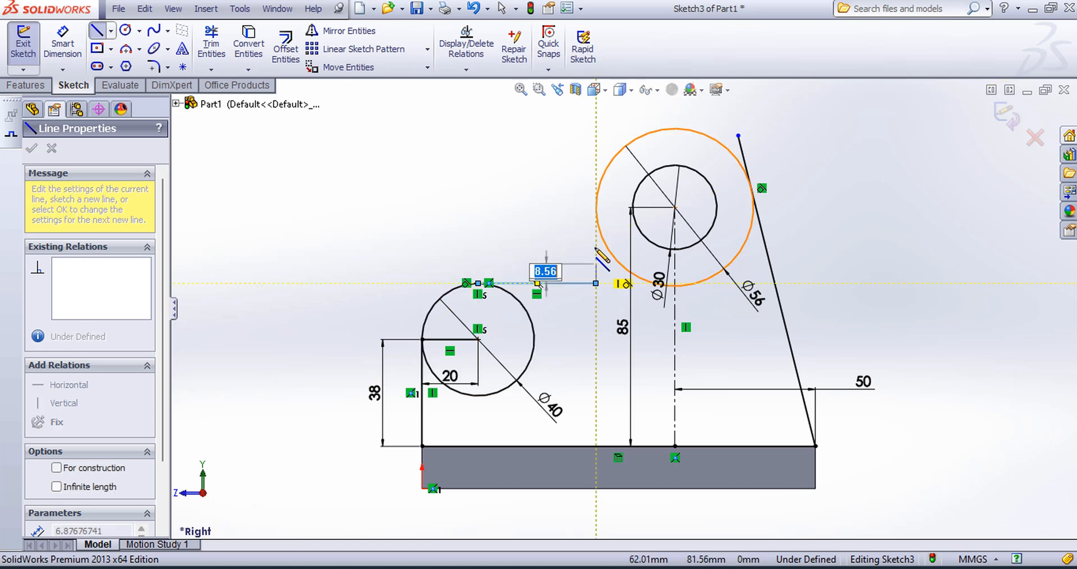
pyautogui.click(596, 208)
pyautogui.press('Escape')
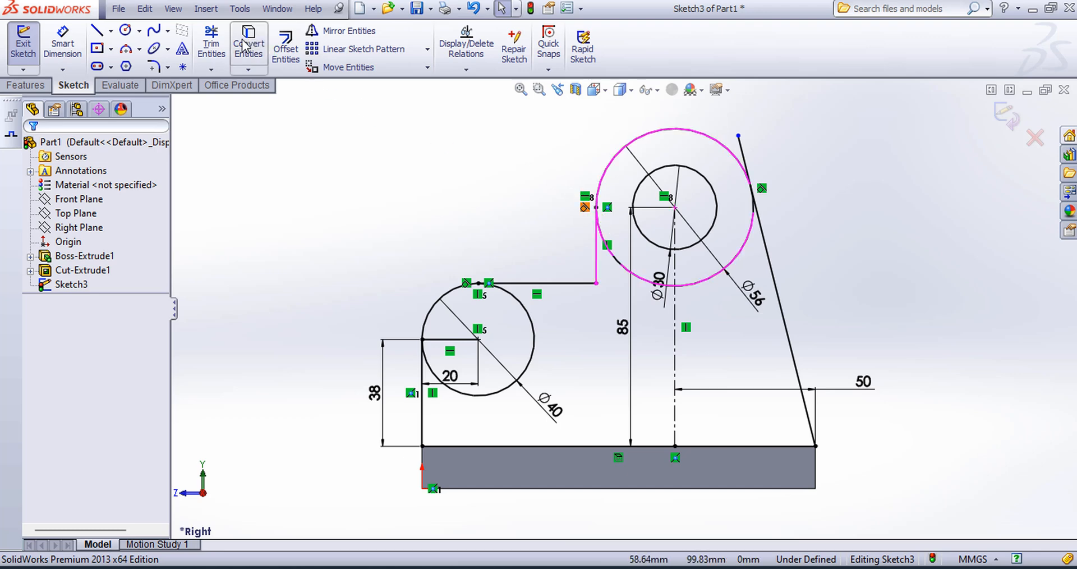
# Step: Trim the tangent line's overhang and the inner portions of the 56 mm and 40 mm circles, leaving only the outer arcs
pyautogui.click(218, 42)
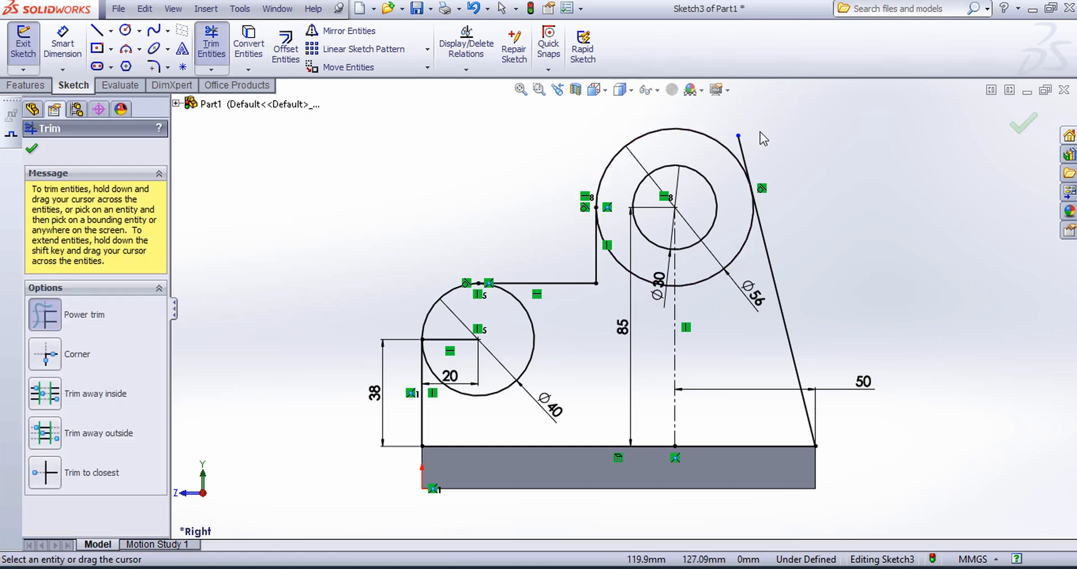
pyautogui.moveTo(745, 157)
pyautogui.mouseDown()
pyautogui.moveTo(749, 147)
pyautogui.moveTo(724, 227)
pyautogui.moveTo(743, 258)
pyautogui.mouseUp()
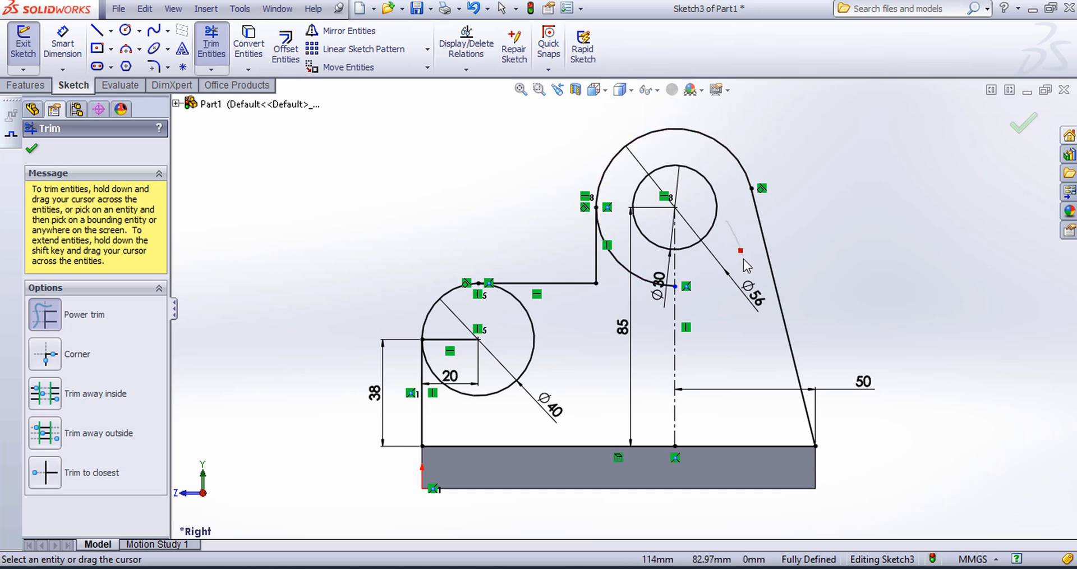
pyautogui.moveTo(621, 264); pyautogui.dragTo(617, 287)
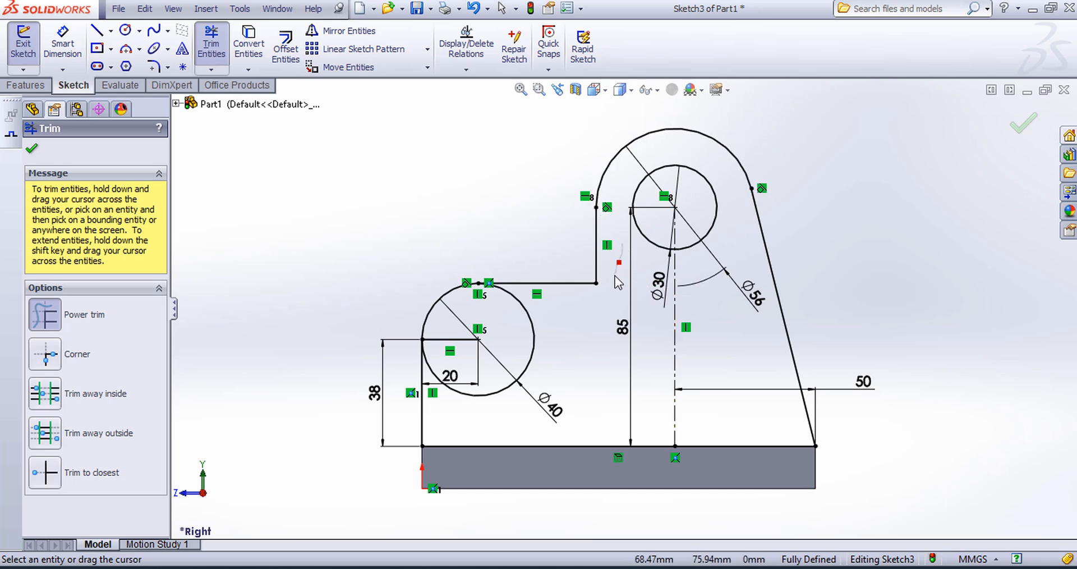
pyautogui.moveTo(568, 335); pyautogui.dragTo(538, 348)
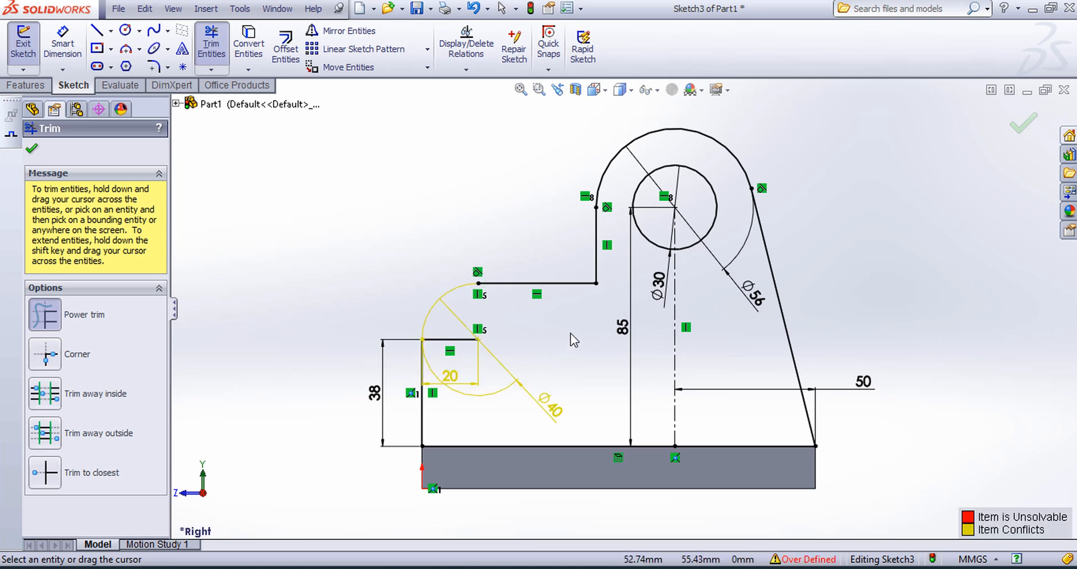
pyautogui.click(31, 148)
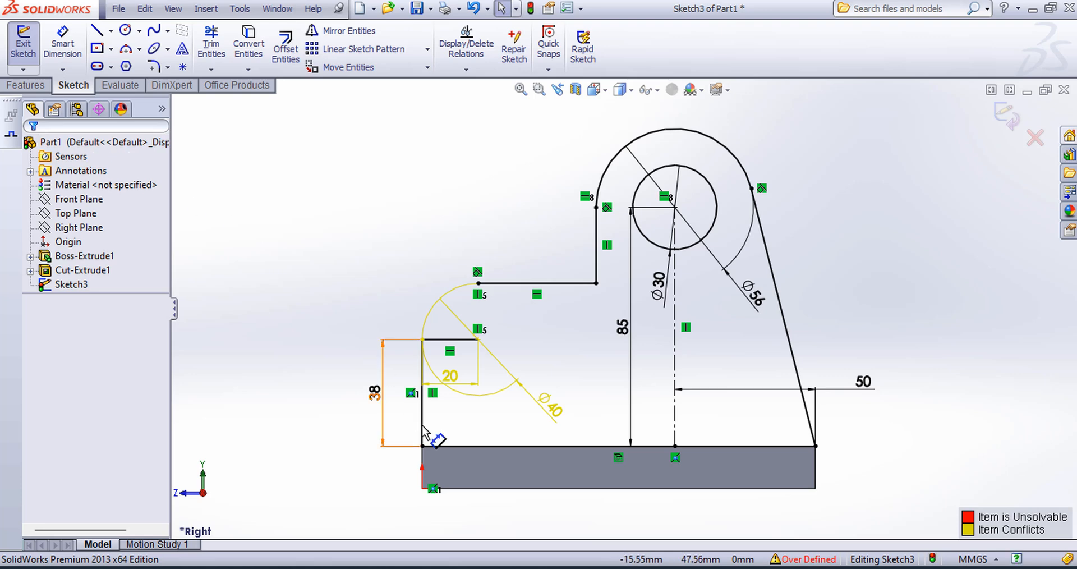
# Step: Delete the 20 mm dimension and convert the short horizontal line at the small arc's centre to construction geometry
pyautogui.click(449, 375)
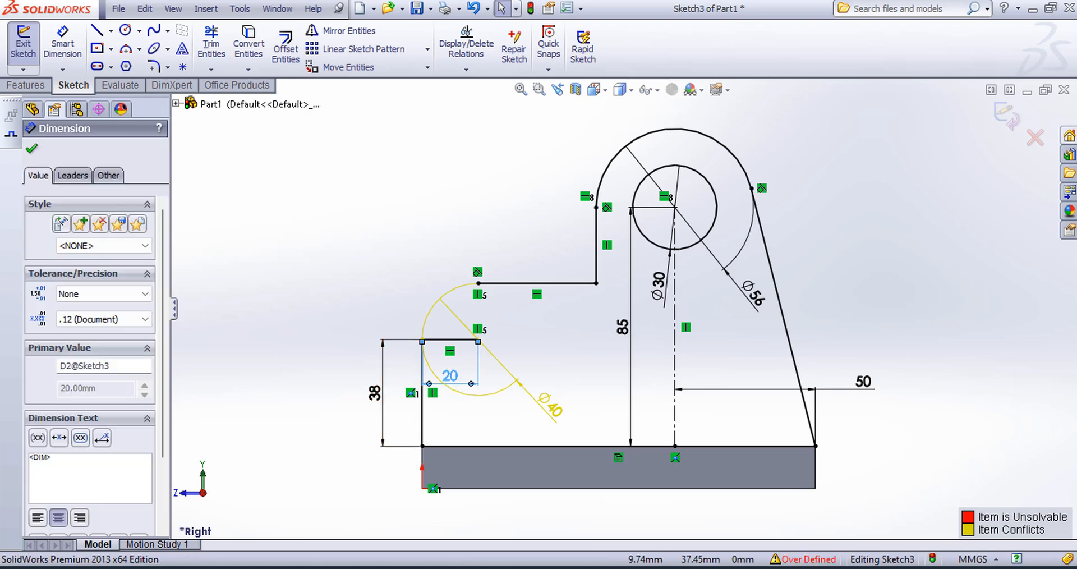
pyautogui.press('Delete')
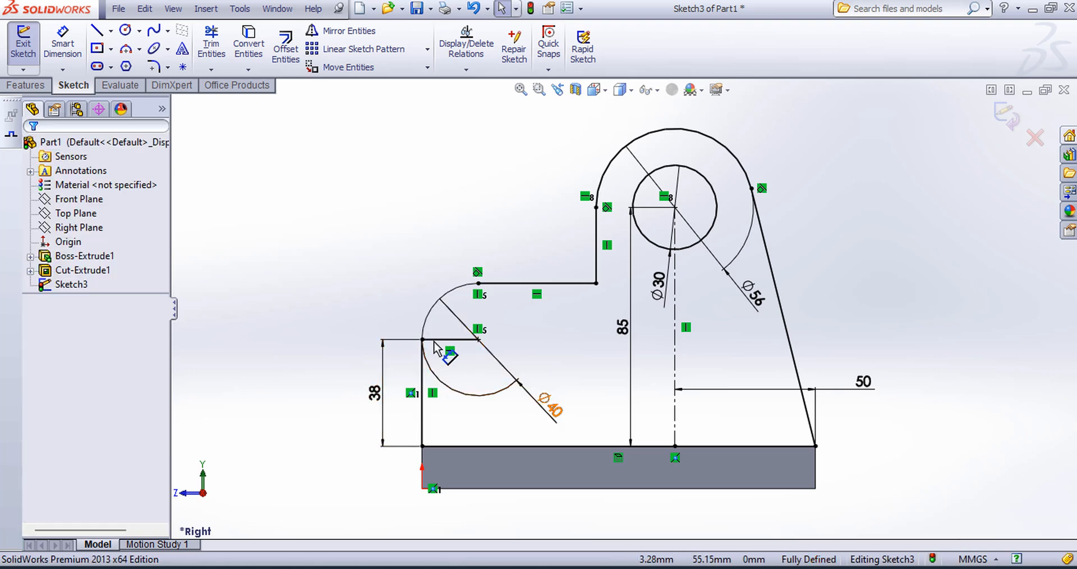
pyautogui.click(449, 340)
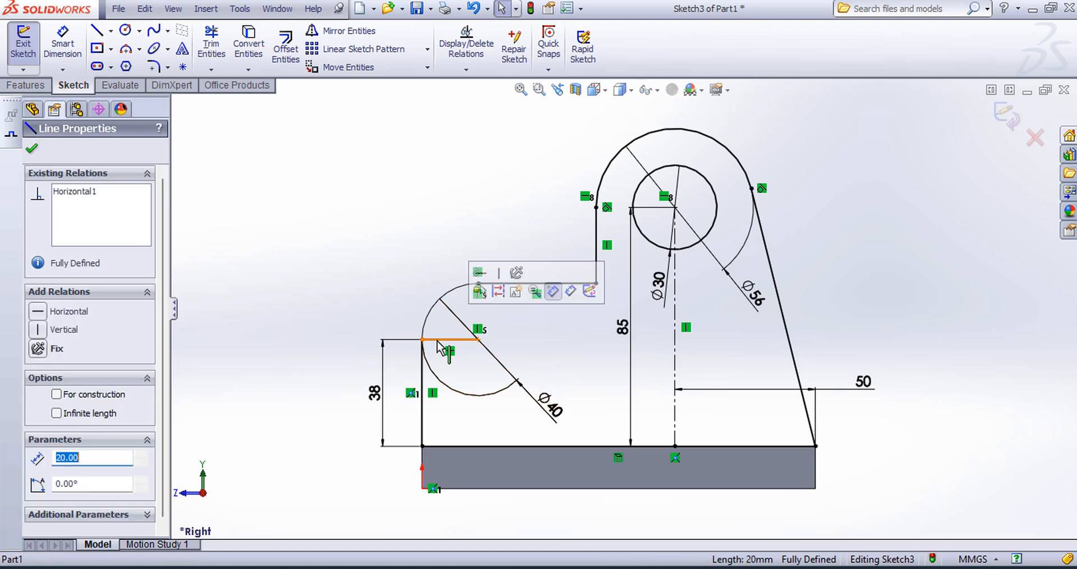
pyautogui.click(57, 394)
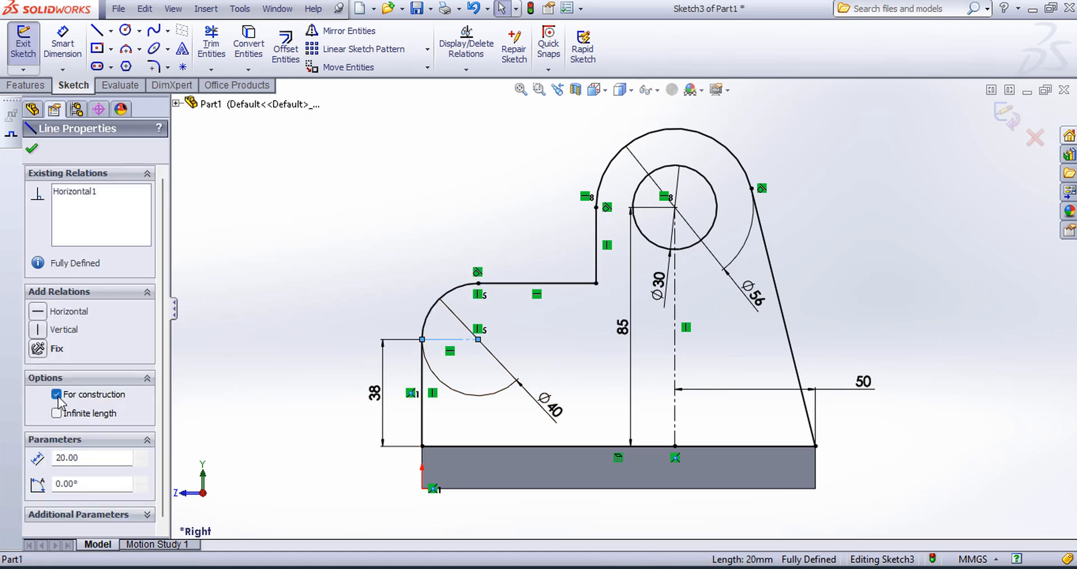
pyautogui.click(31, 150)
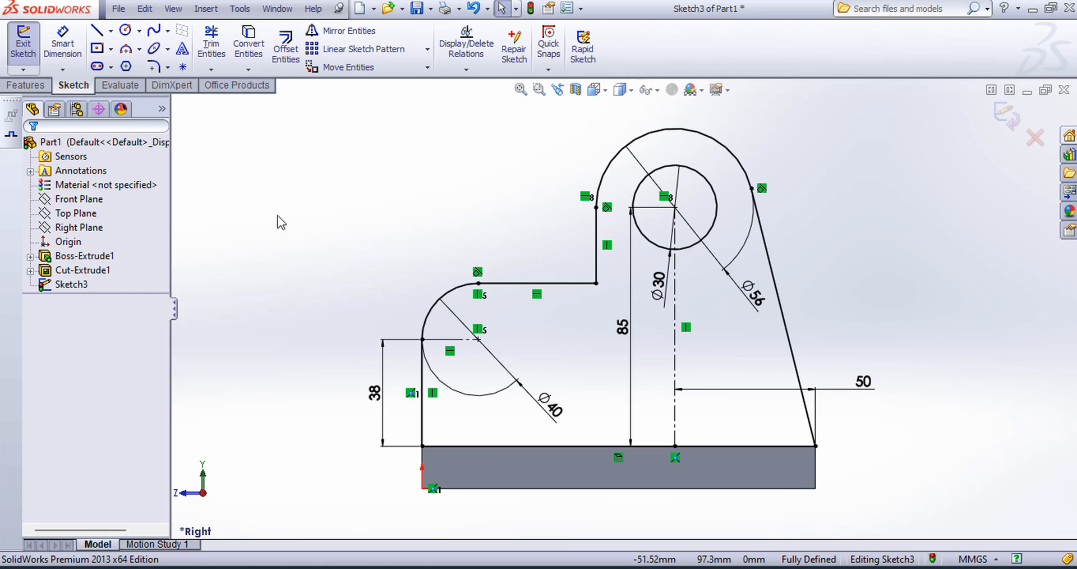
# Step: Close the upright profile sketch and extrude it 12 mm over the base plate as a blind boss
pyautogui.click(1002, 121)
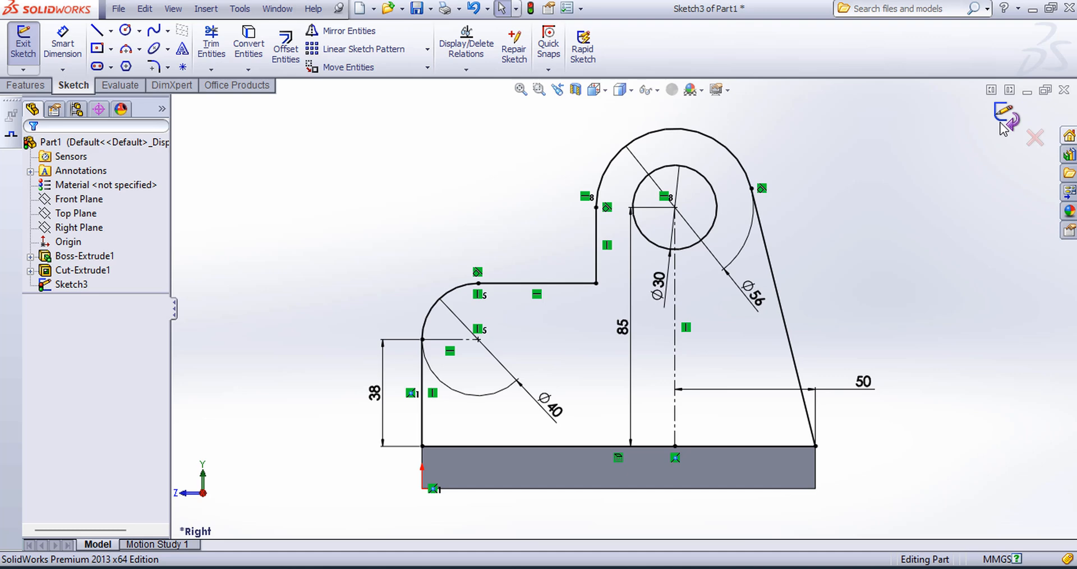
pyautogui.click(595, 90)
pyautogui.click(668, 130)
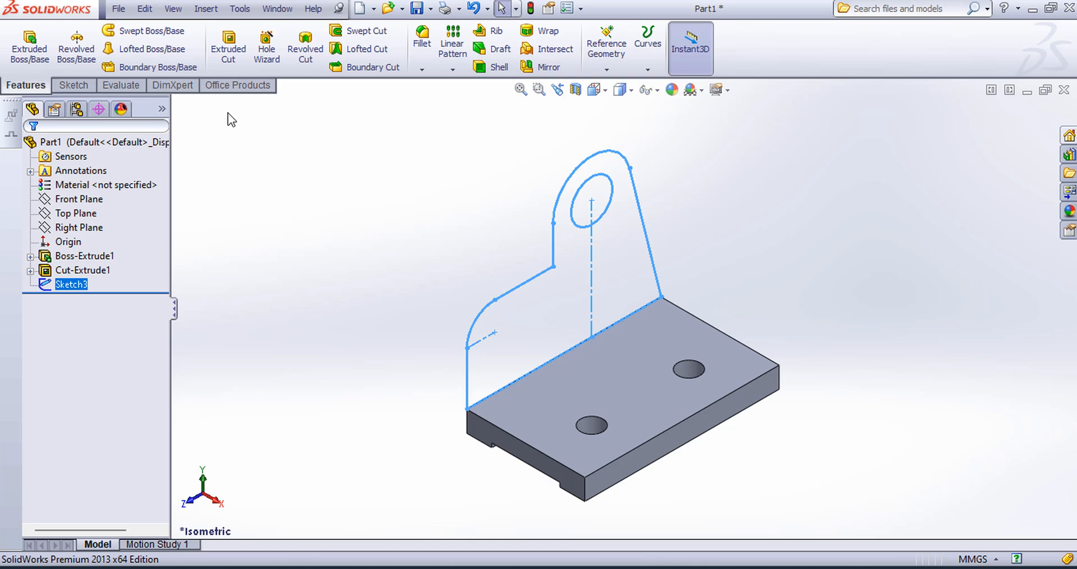
pyautogui.click(40, 68)
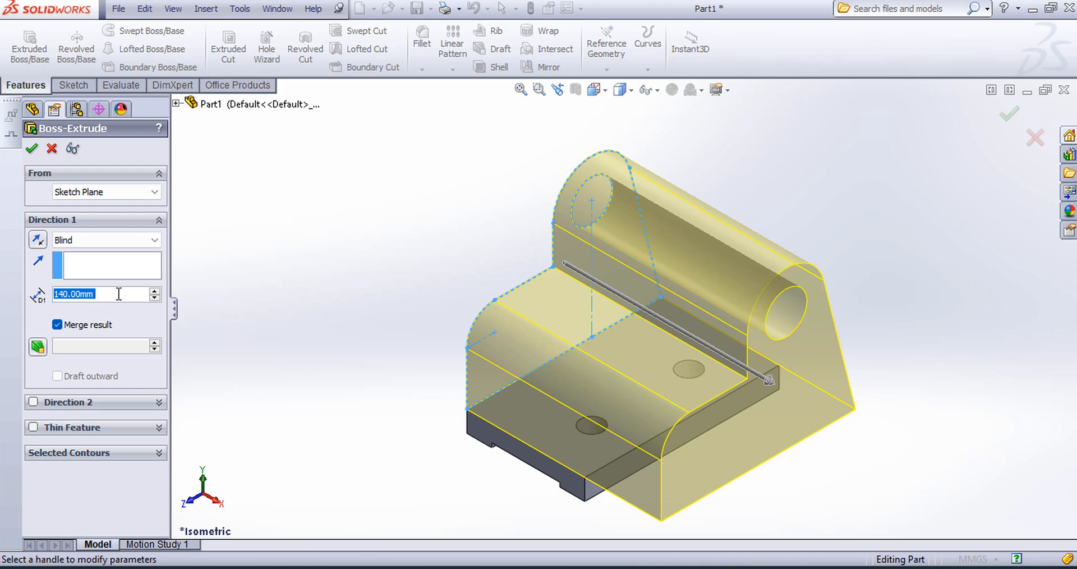
pyautogui.write('12')
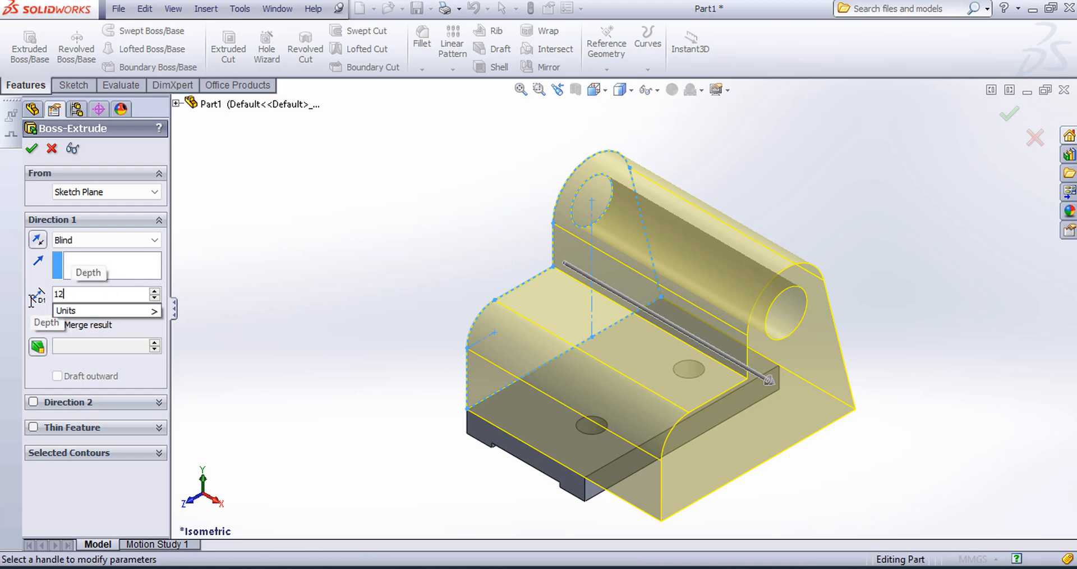
pyautogui.press('Return')
pyautogui.click(31, 148)
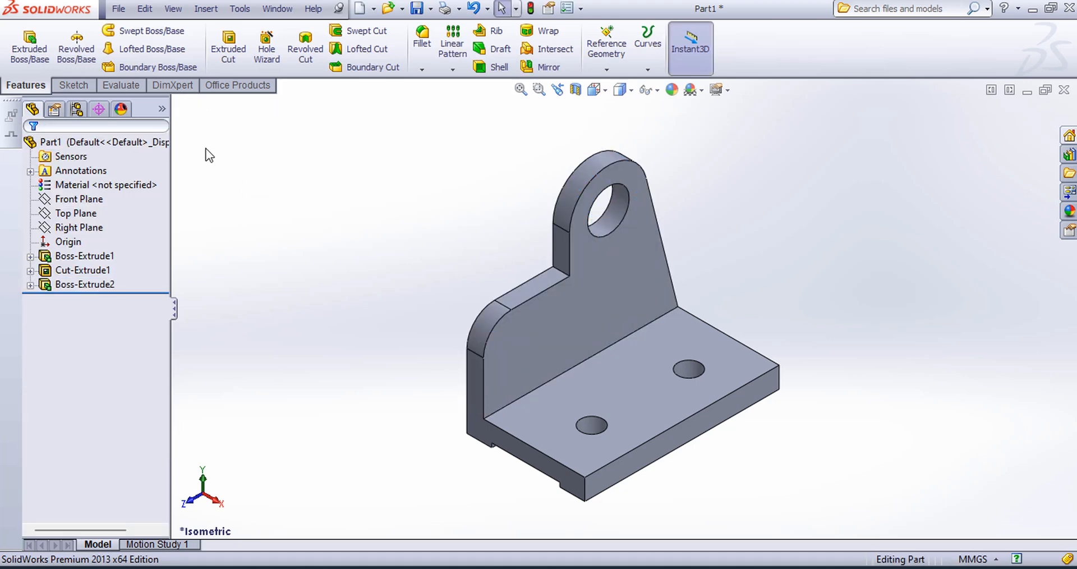
# Step: Start a new sketch on the upright plate's large inner face, above the base plate's holes
pyautogui.click(73, 85)
pyautogui.click(23, 42)
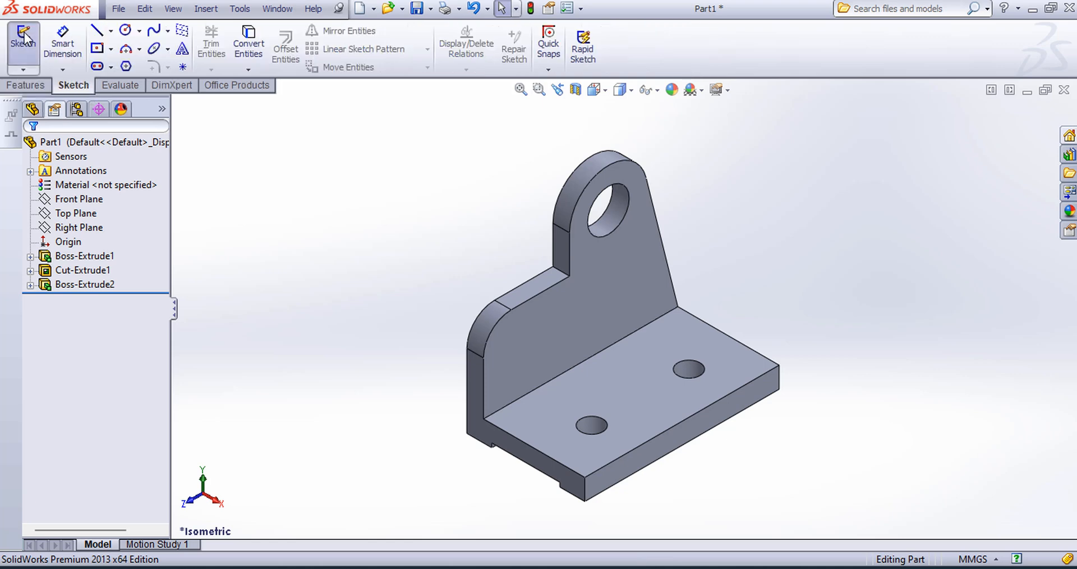
pyautogui.click(585, 313)
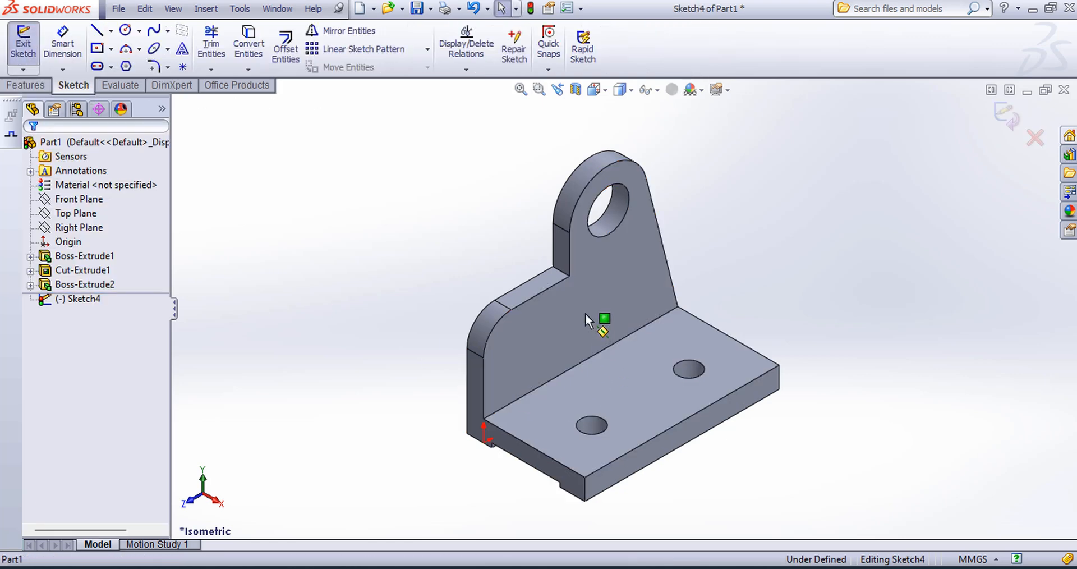
pyautogui.hotkey('ctrl', '8')
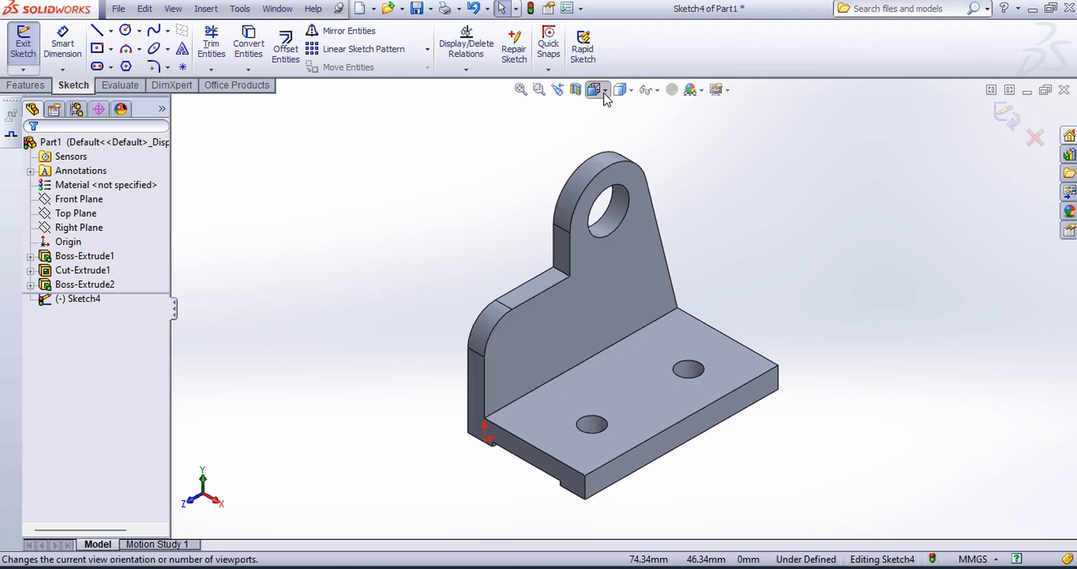
pyautogui.click(605, 90)
pyautogui.click(723, 190)
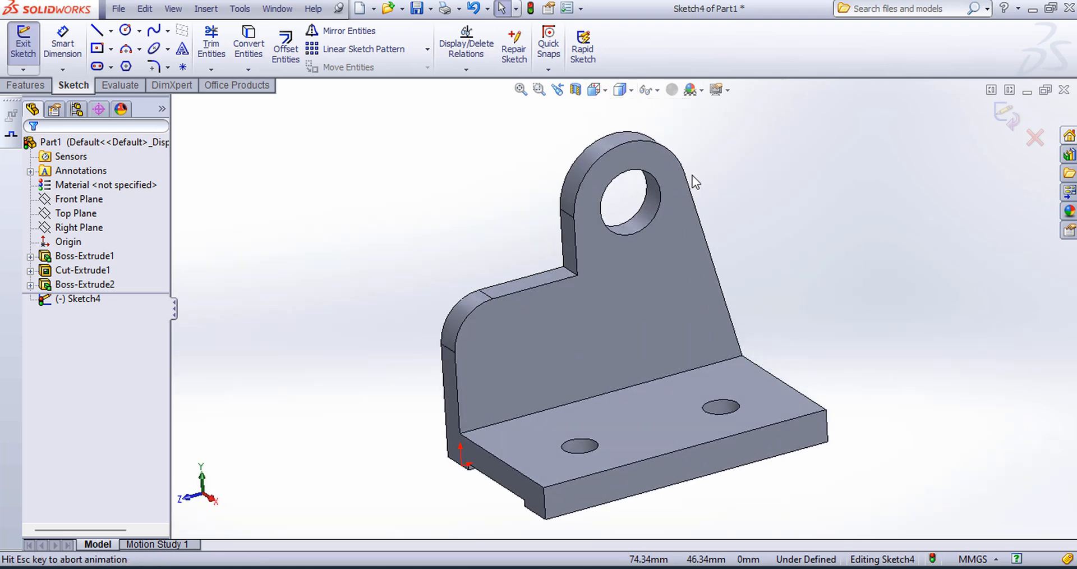
# Step: Sketch a 40 mm diameter circle concentric with the upright plate's lower rounded corner
pyautogui.click(125, 34)
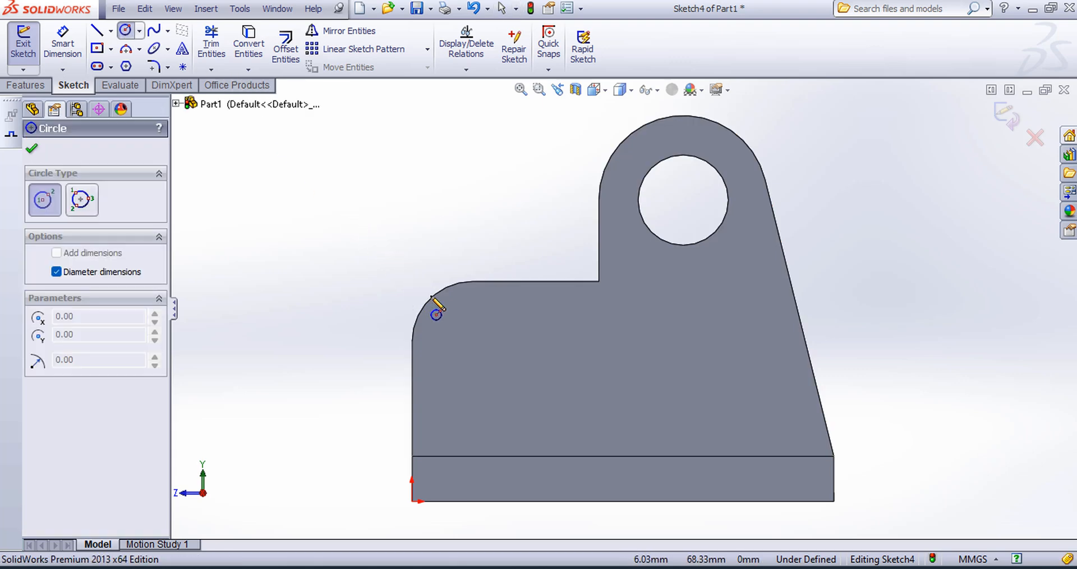
pyautogui.click(472, 341)
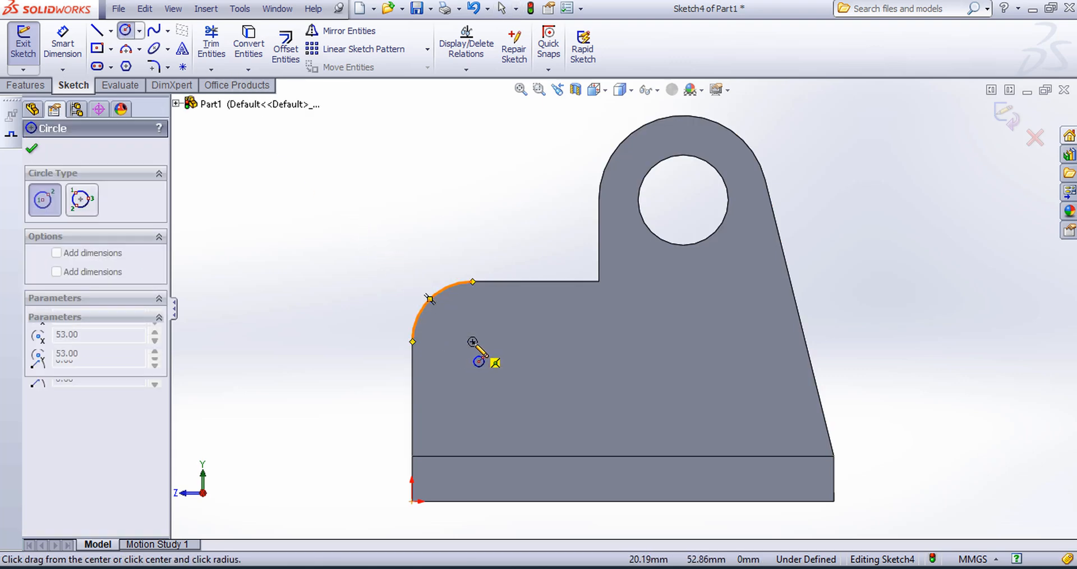
pyautogui.write('4')
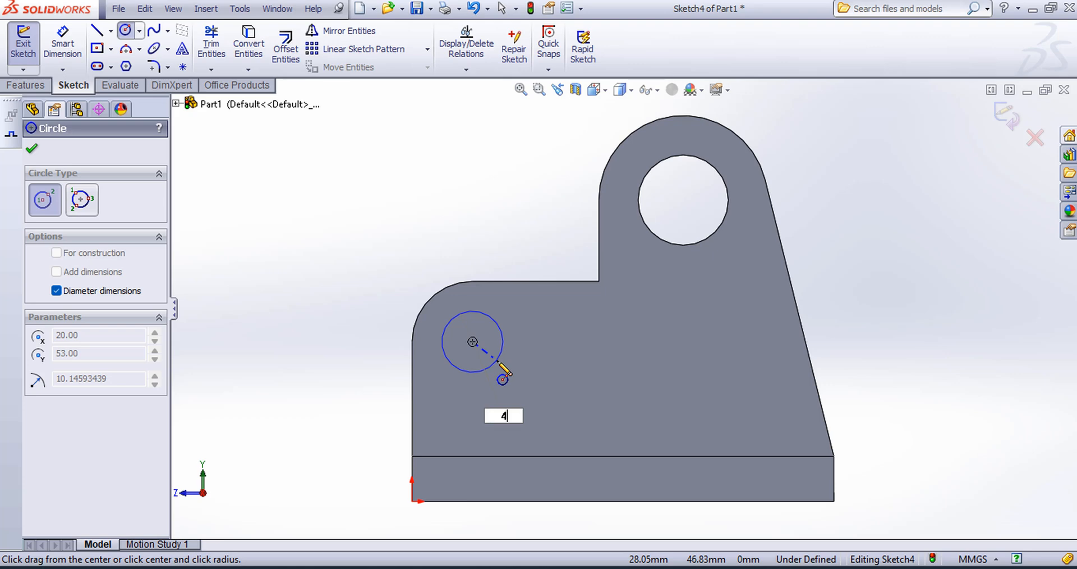
pyautogui.write('0')
pyautogui.press('Return')
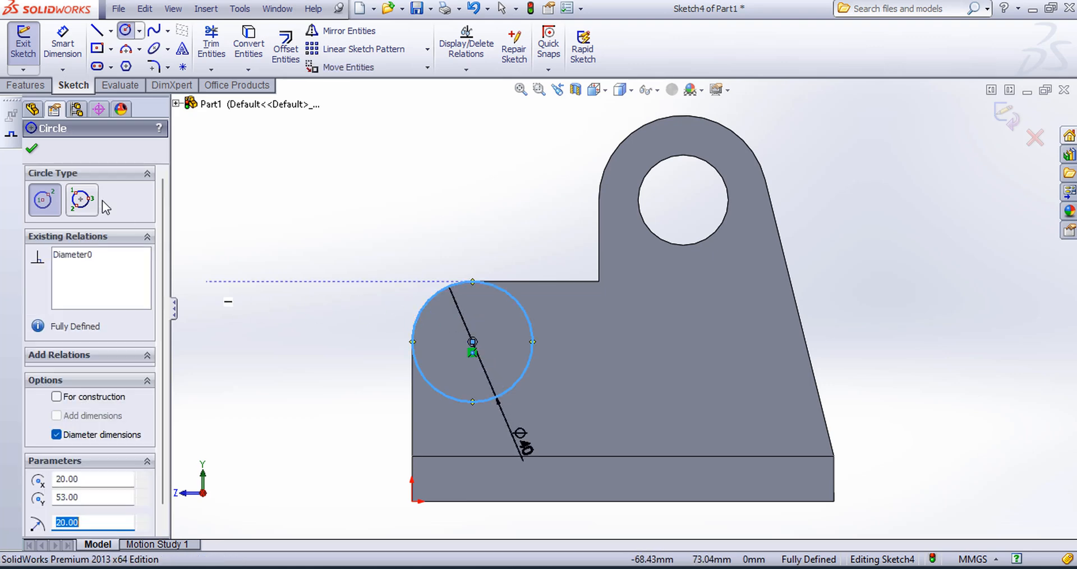
pyautogui.click(31, 148)
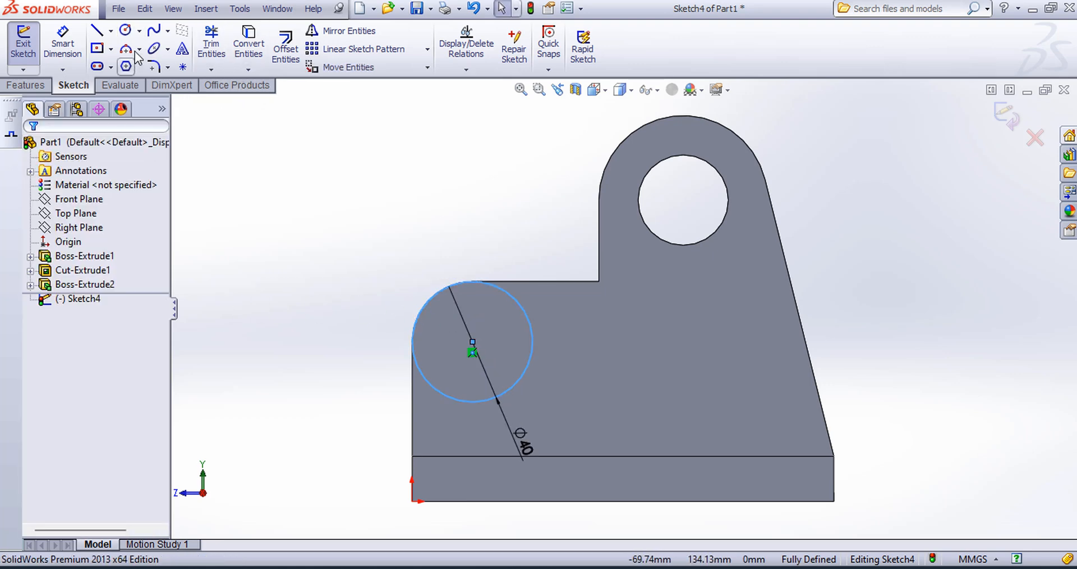
# Step: Add a concentric 18 mm diameter circle inside the 40 mm circle and close the sketch
pyautogui.click(127, 32)
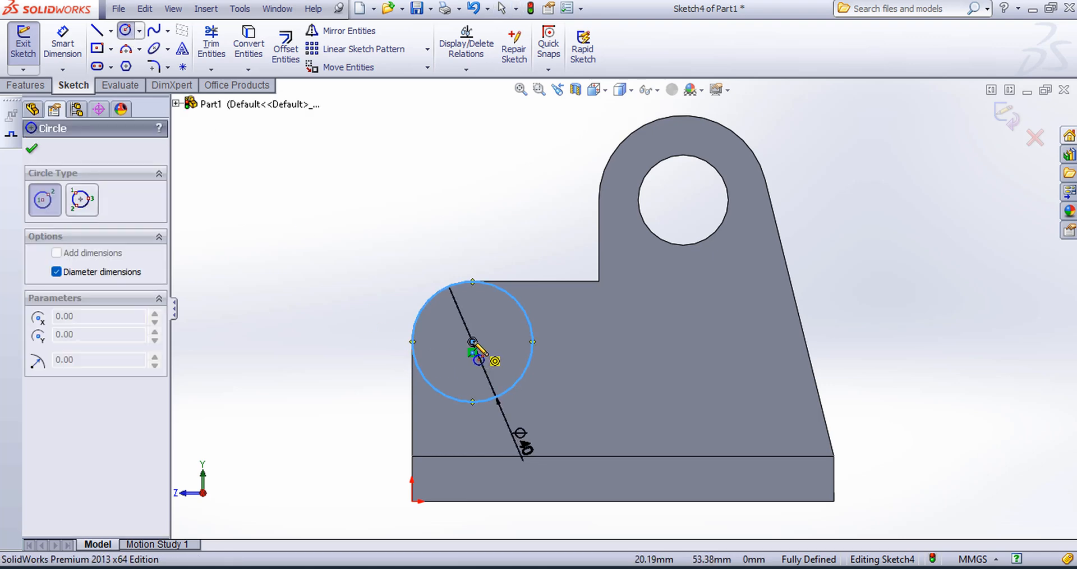
pyautogui.click(473, 353)
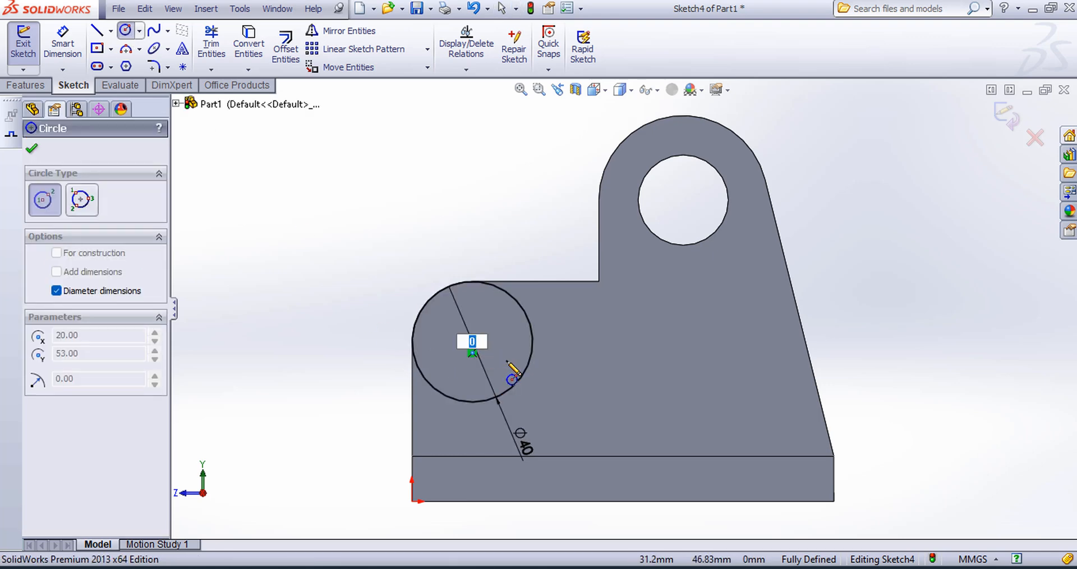
pyautogui.press('Return')
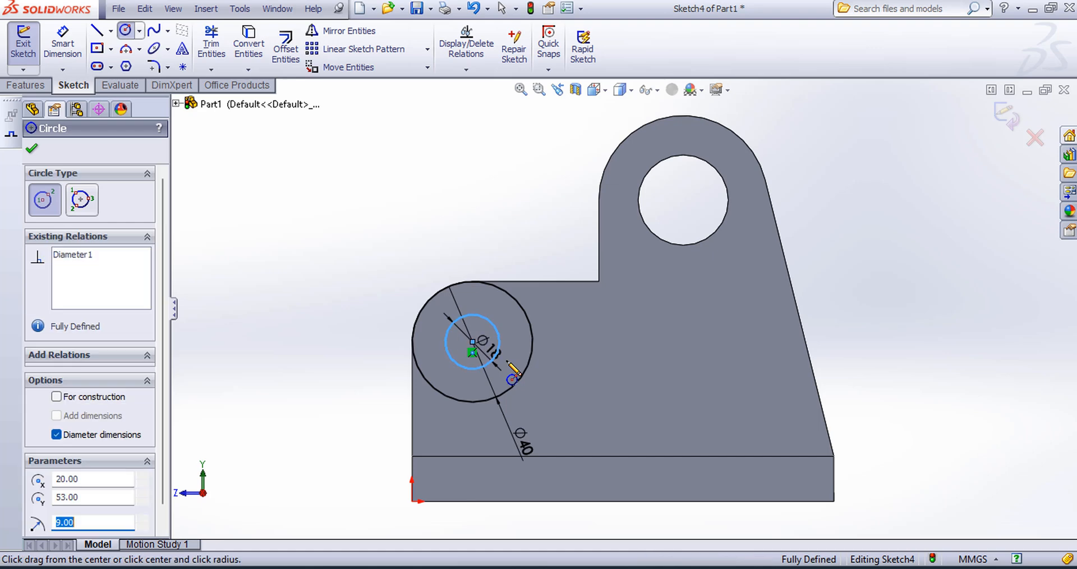
pyautogui.click(28, 149)
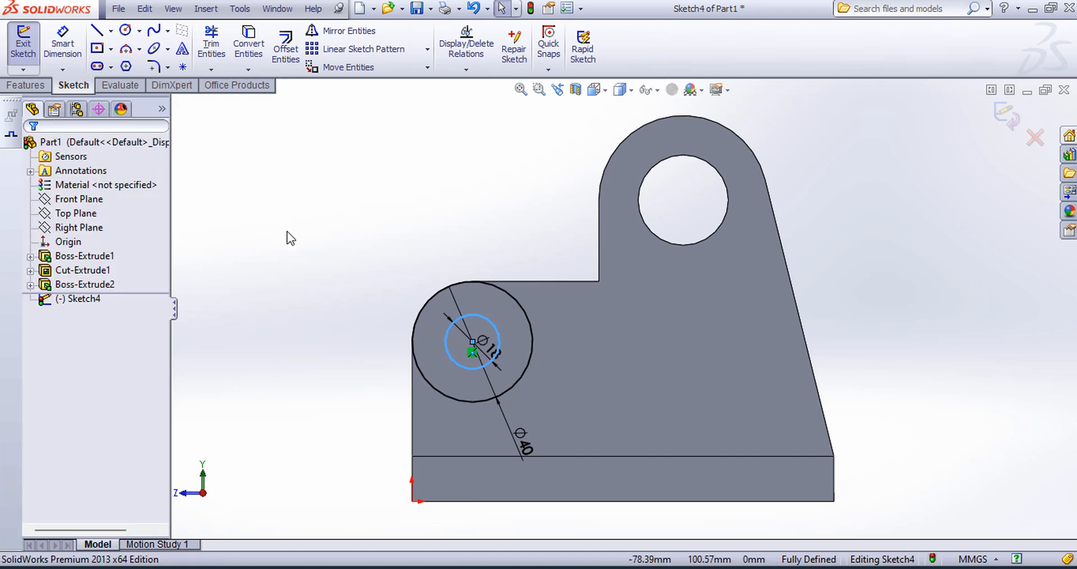
pyautogui.click(337, 224)
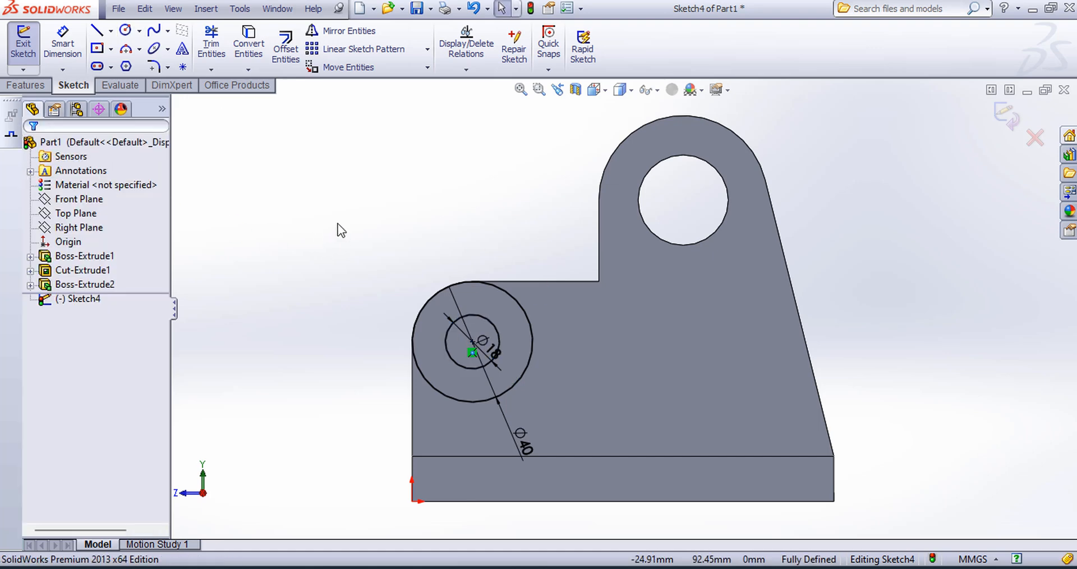
pyautogui.click(1008, 122)
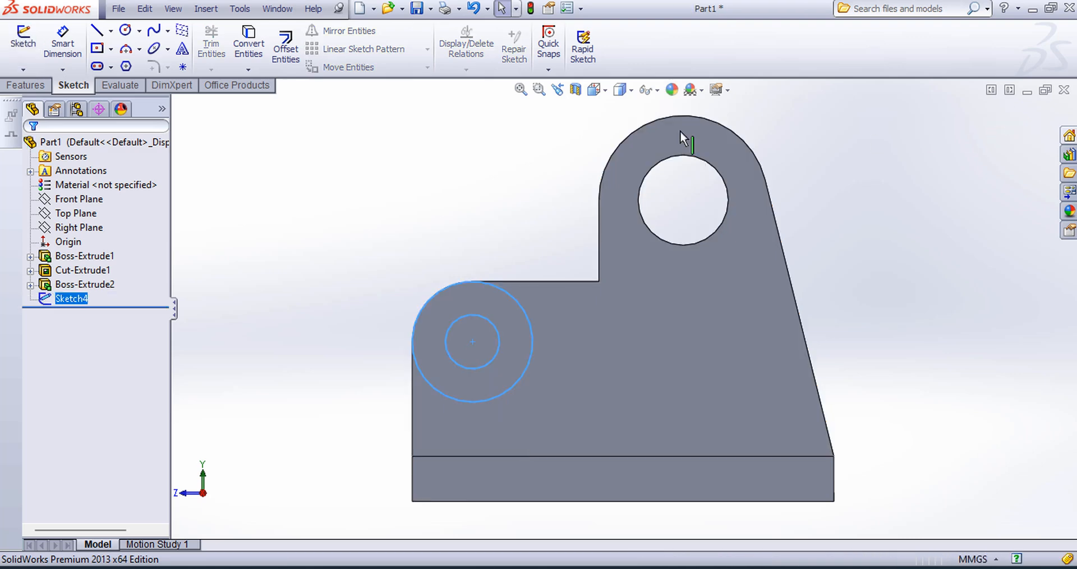
pyautogui.click(608, 92)
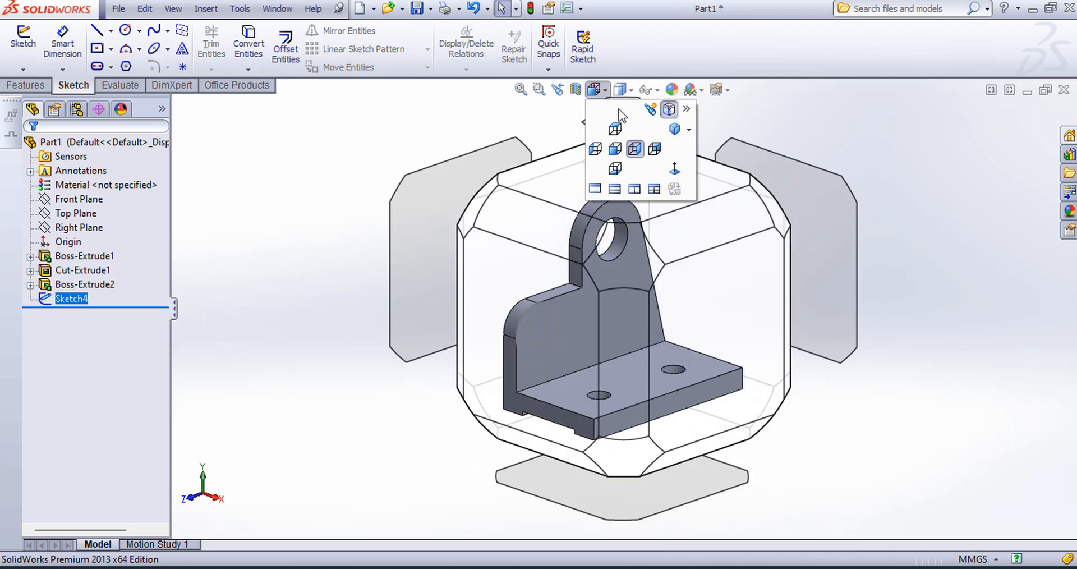
# Step: Extrude the ring sketched at the upright plate's lower rounded corner 12 mm as a blind boss, merged with the body
pyautogui.click(670, 125)
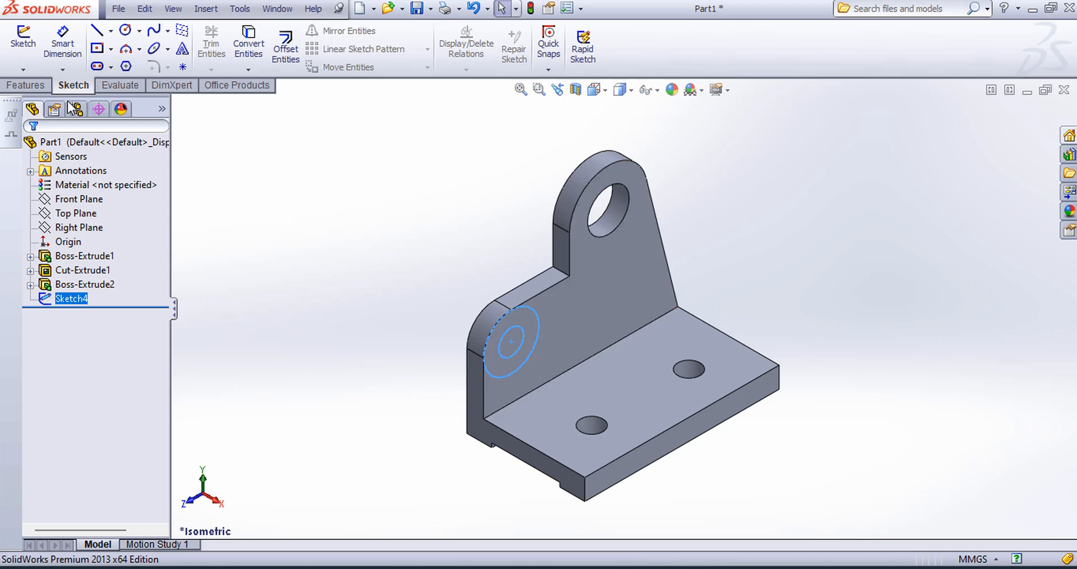
pyautogui.click(50, 88)
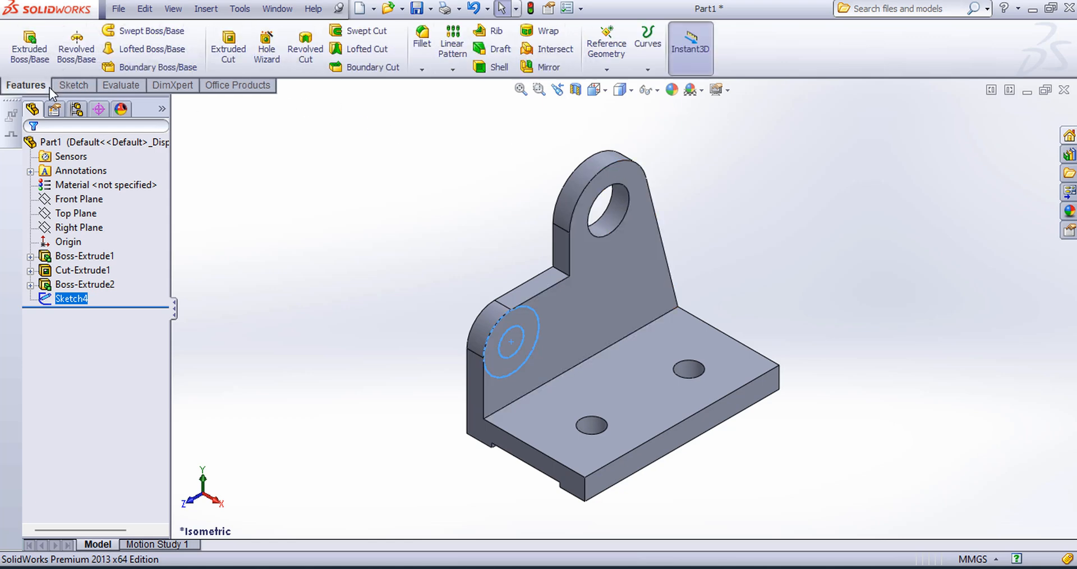
pyautogui.click(29, 49)
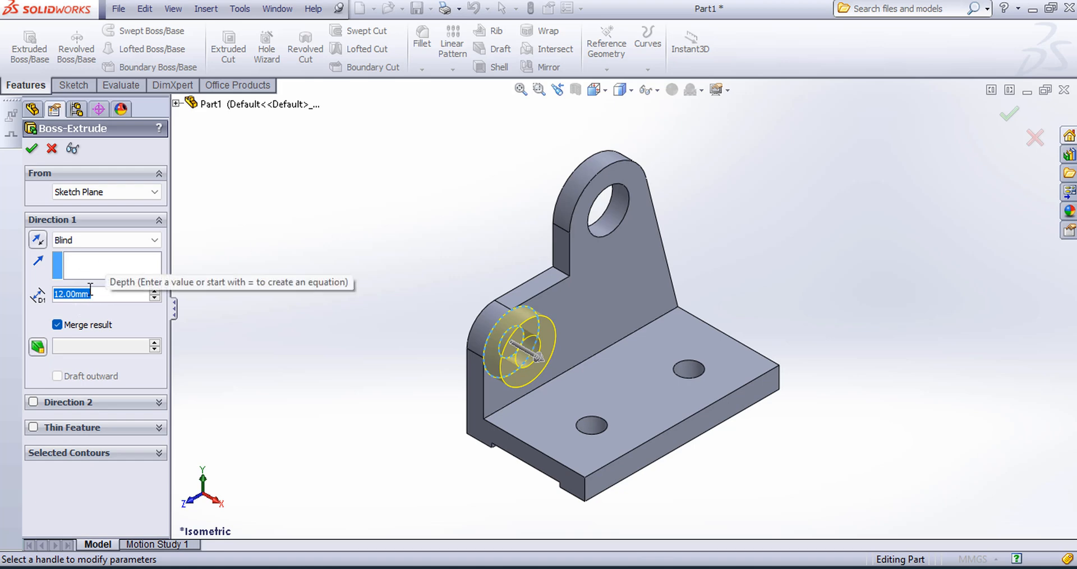
pyautogui.click(32, 150)
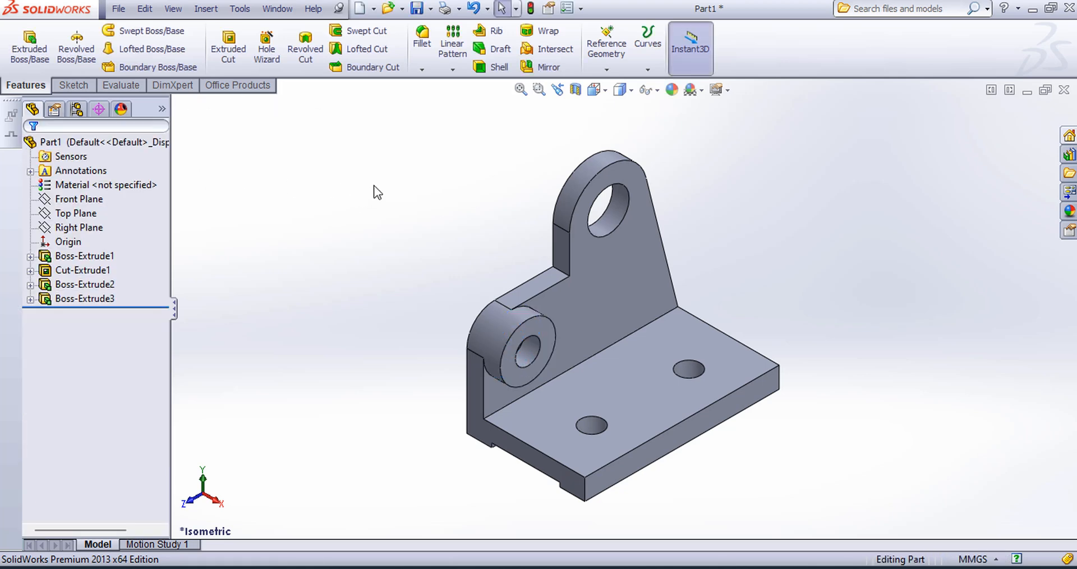
# Step: Start a new sketch on the upright plate's large inner face, viewed normal to the sketch plane
pyautogui.click(83, 86)
pyautogui.click(27, 41)
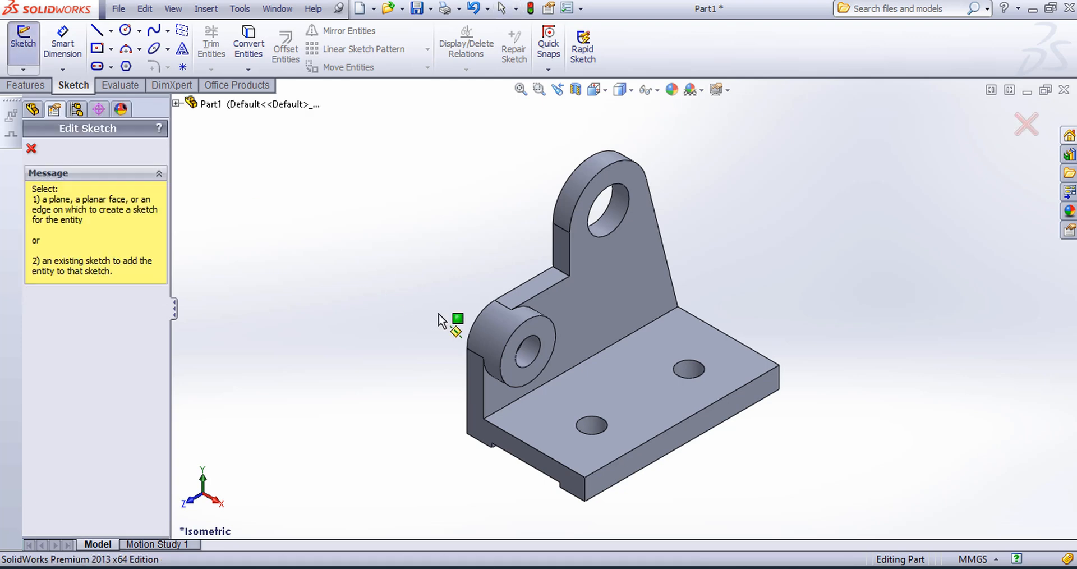
pyautogui.click(624, 291)
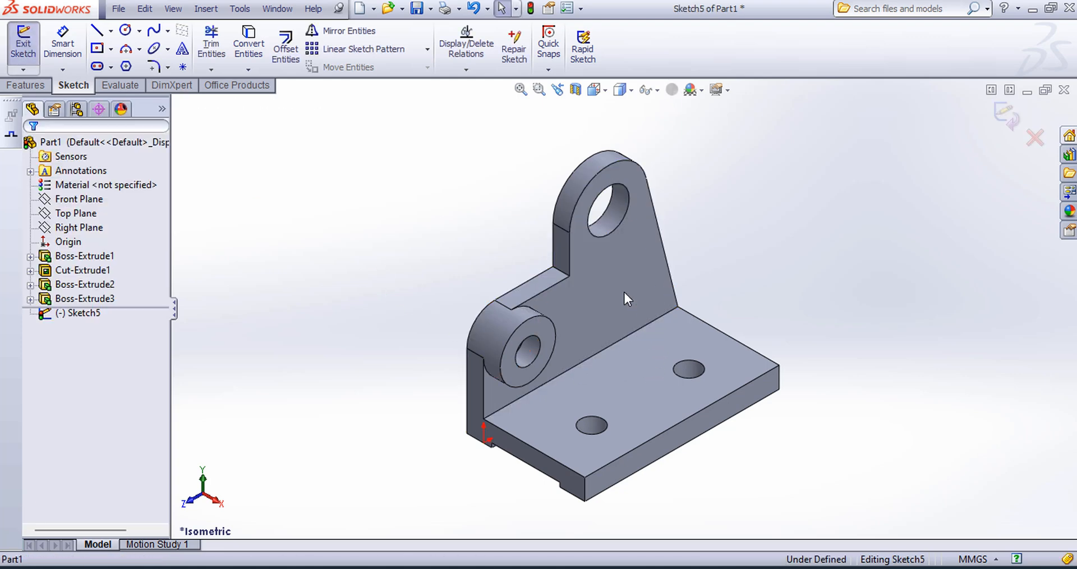
pyautogui.click(595, 90)
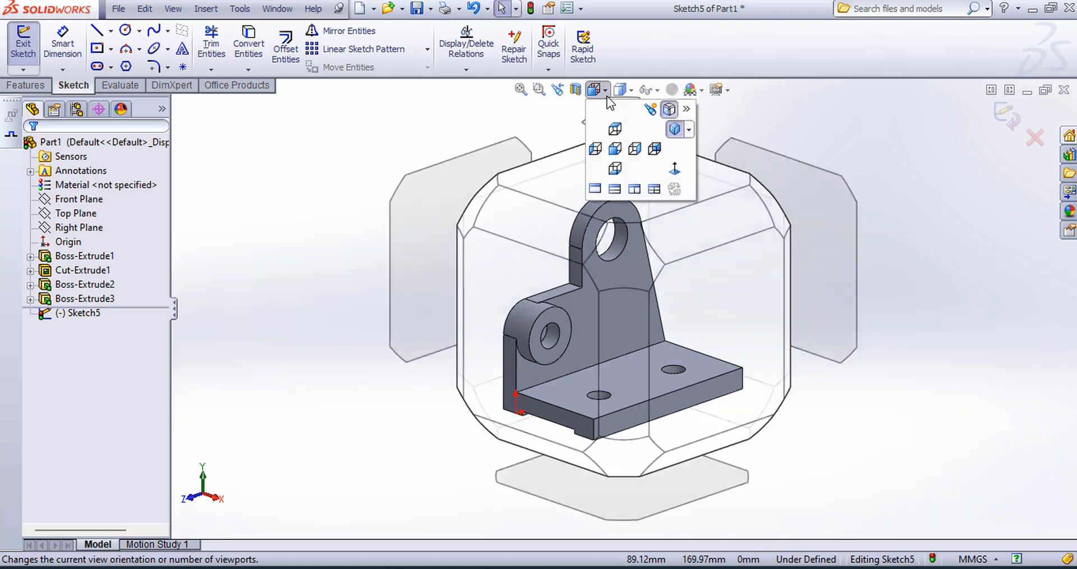
pyautogui.click(676, 169)
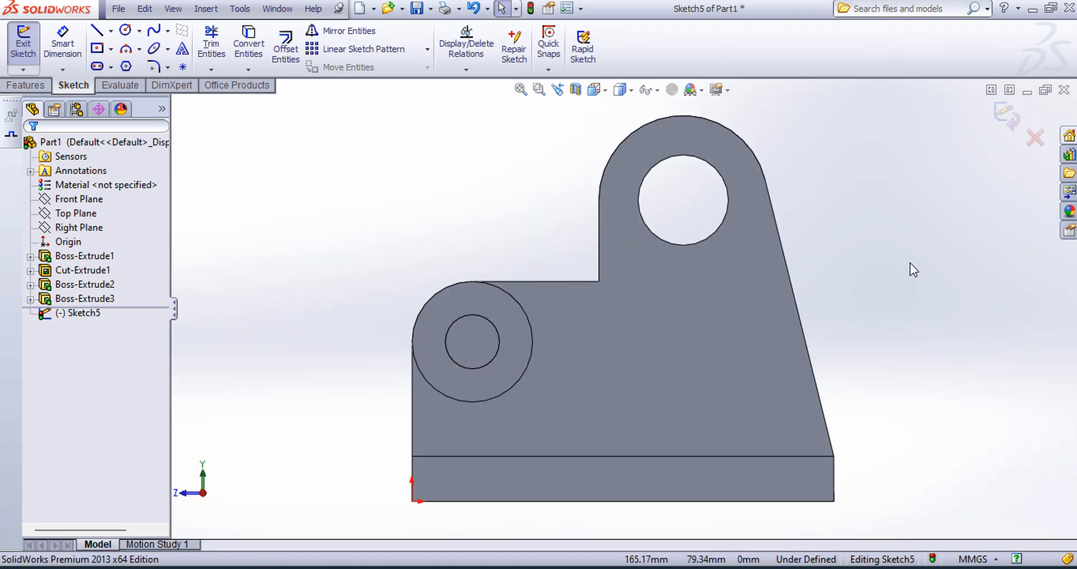
# Step: Sketch a 30 mm diameter circle concentric with the upright plate's upper hole
pyautogui.click(125, 30)
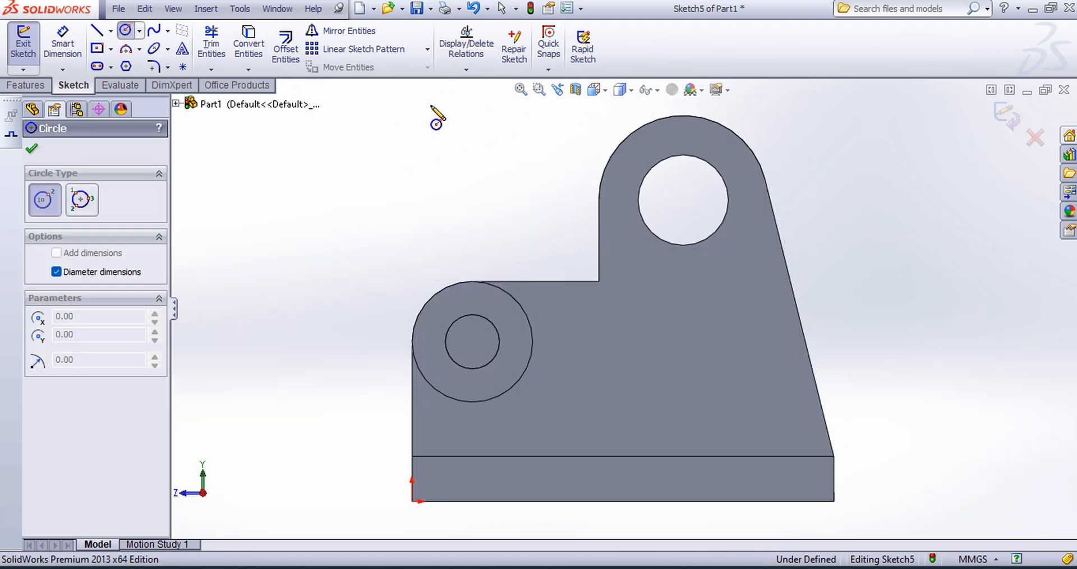
pyautogui.click(683, 200)
pyautogui.write('3')
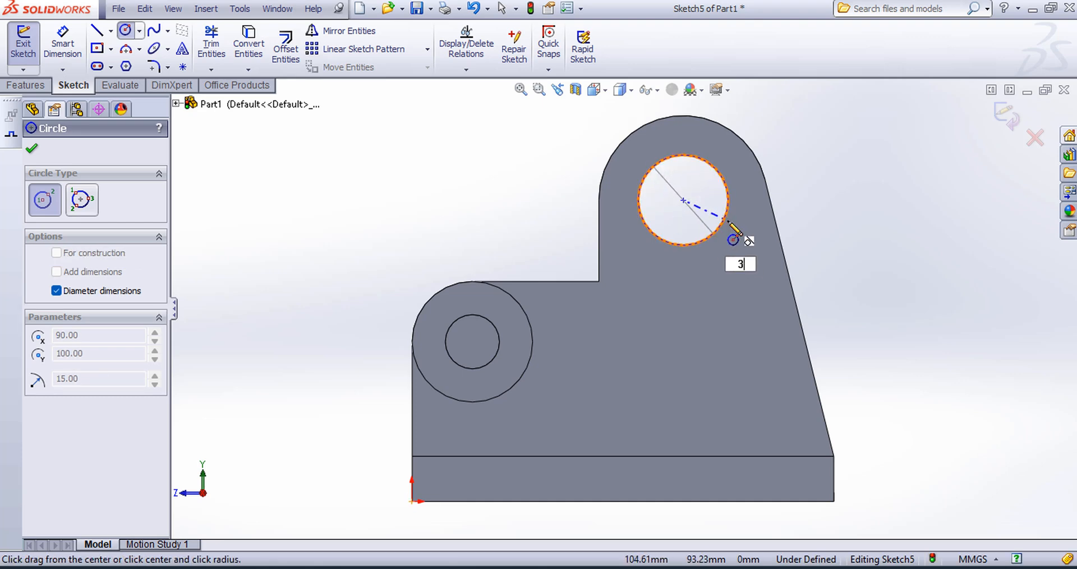
pyautogui.write('0')
pyautogui.press('Return')
pyautogui.press('Escape')
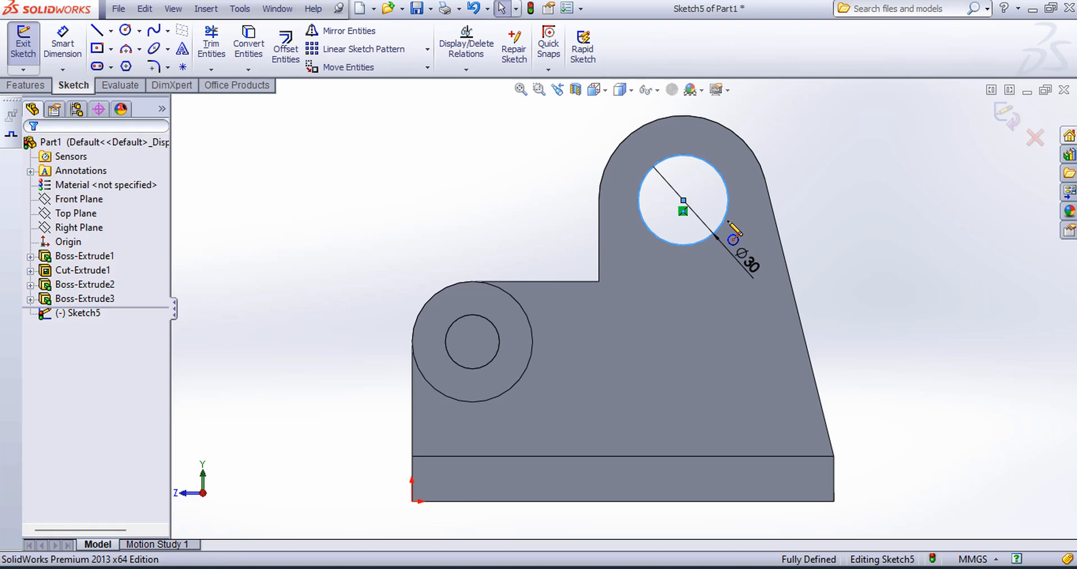
# Step: Add a 56 mm diameter circle around the same centre as the 30 mm circle and close the sketch
pyautogui.click(127, 32)
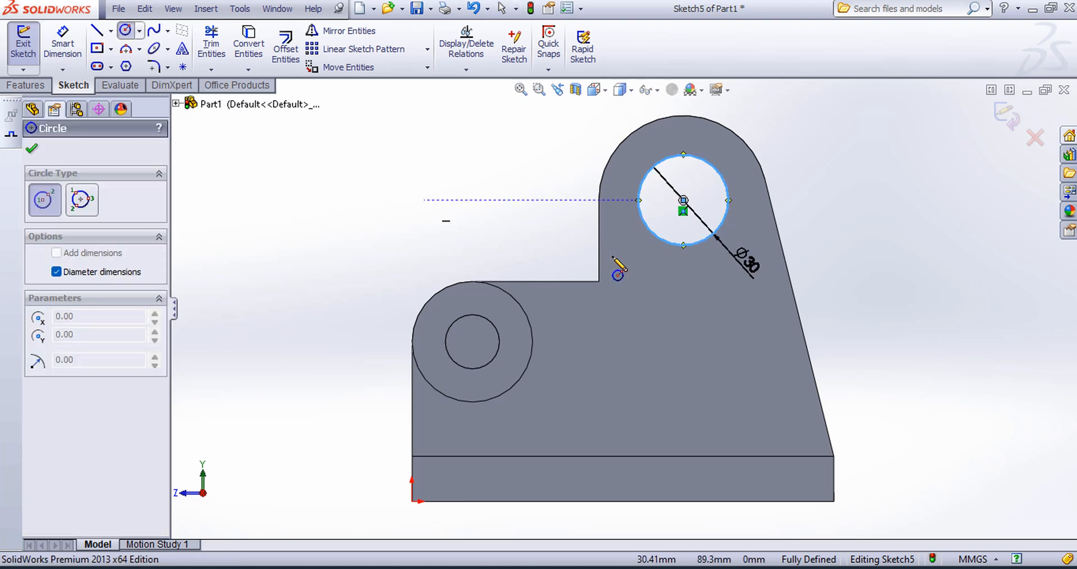
pyautogui.click(684, 200)
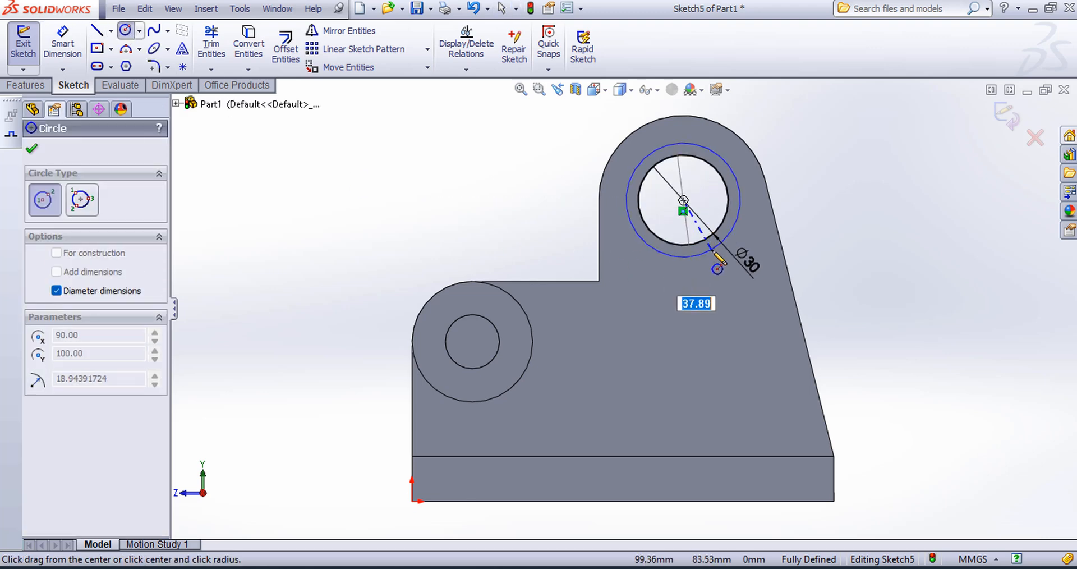
pyautogui.write('56')
pyautogui.press('Return')
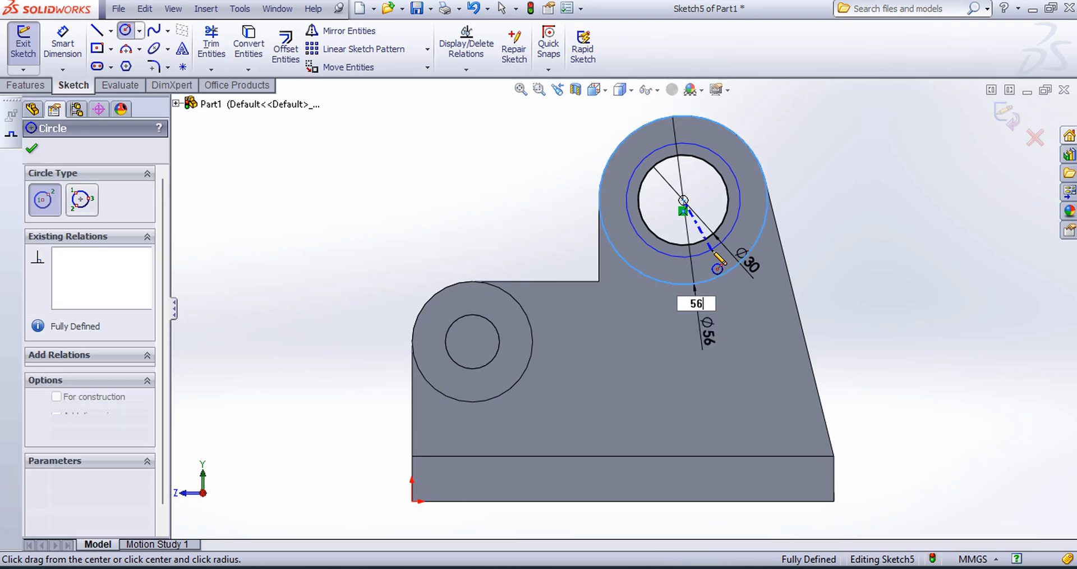
pyautogui.press('Escape')
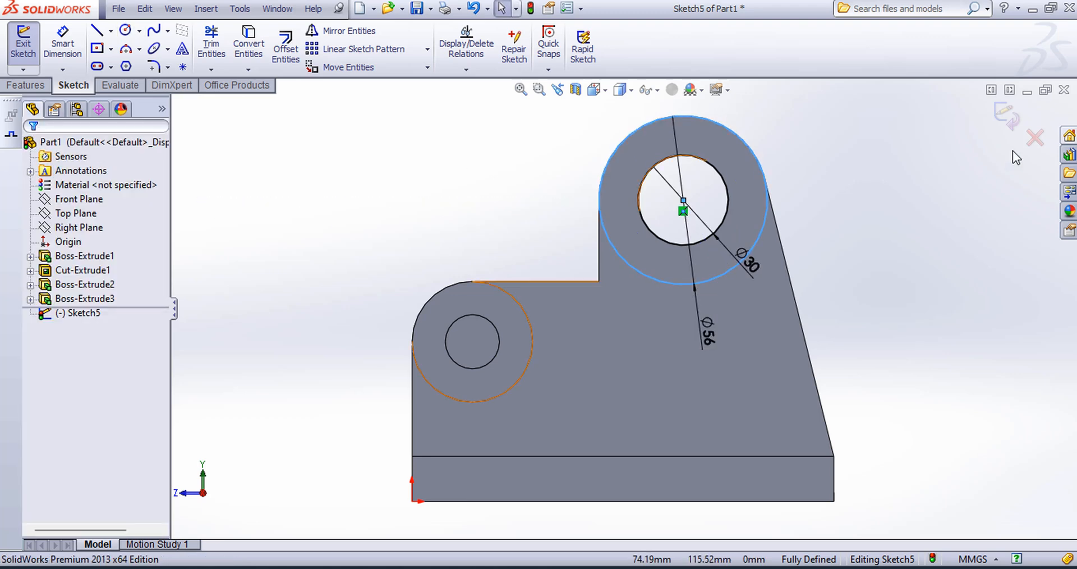
pyautogui.click(1008, 116)
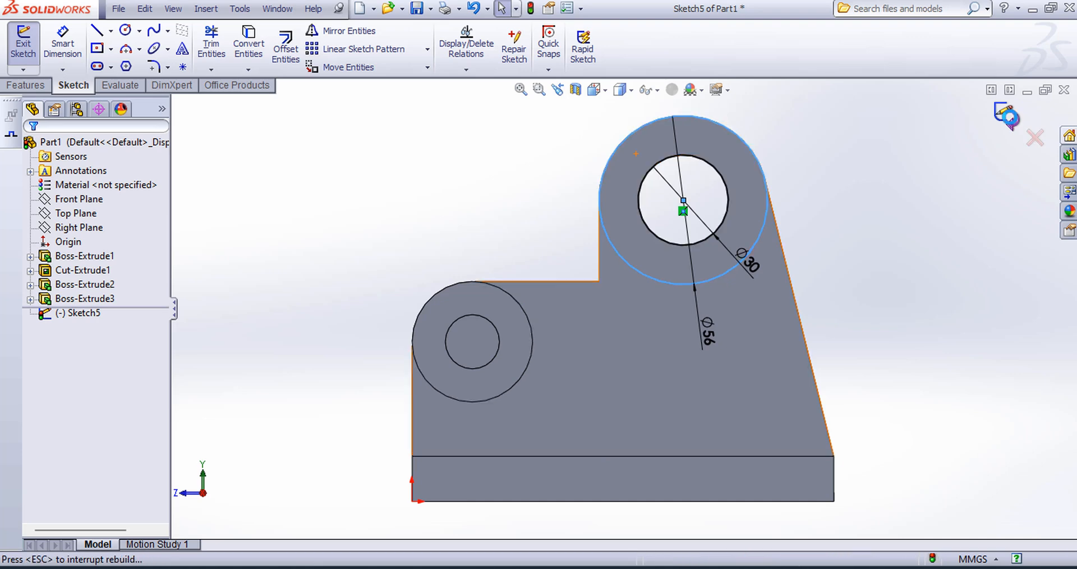
# Step: Extrude the upper ring sketch as a blind boss in both directions, 12 mm in Direction 1 and 24 mm in Direction 2
pyautogui.click(597, 90)
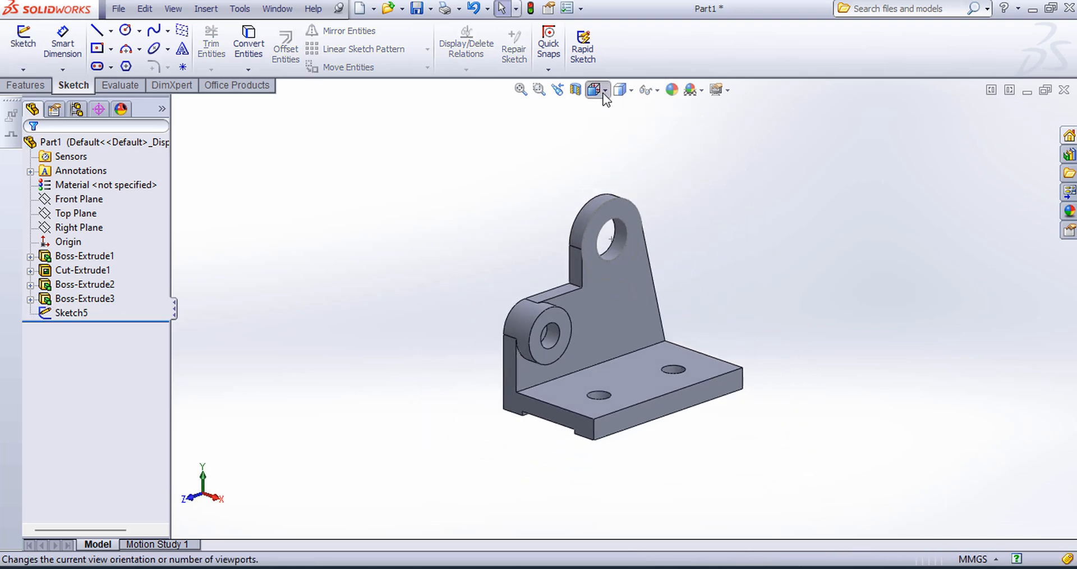
pyautogui.click(675, 130)
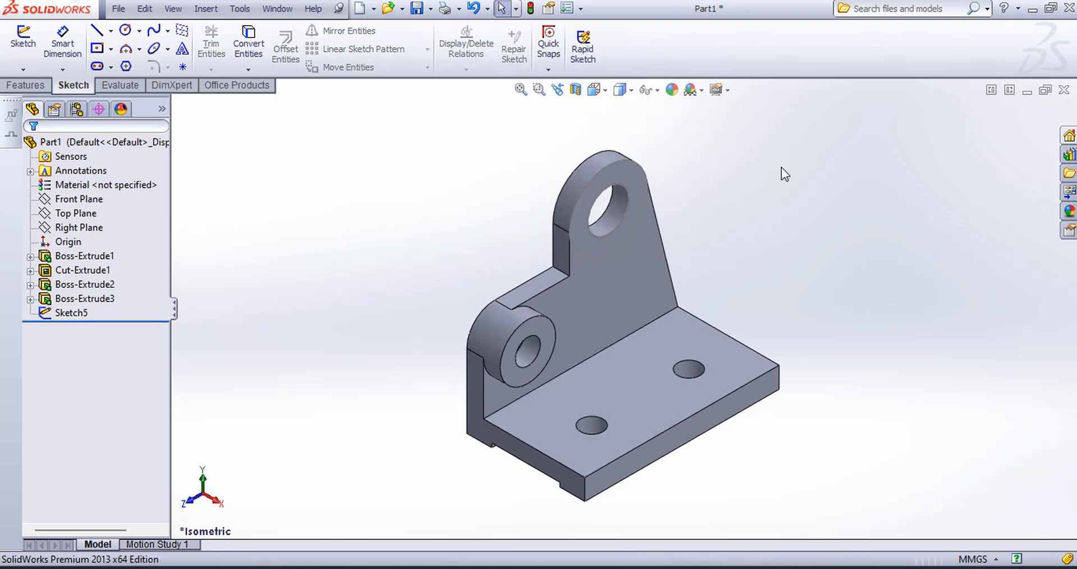
pyautogui.click(79, 313)
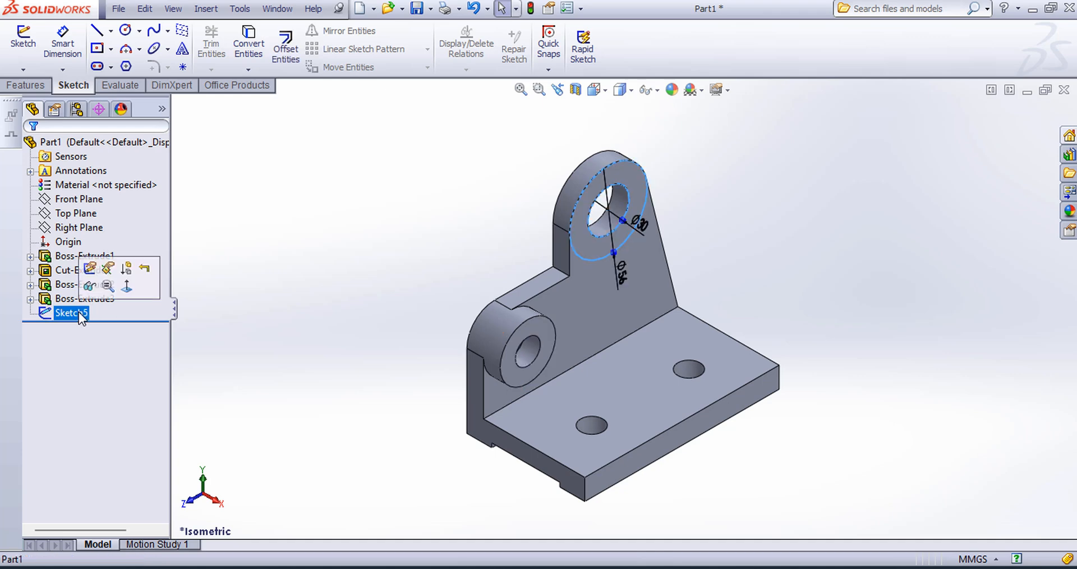
pyautogui.click(25, 85)
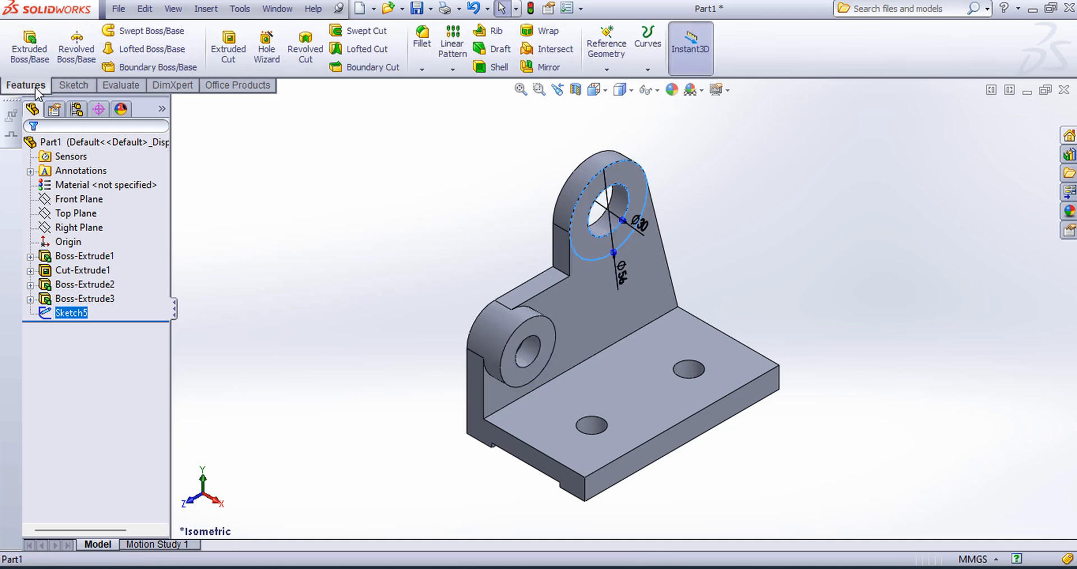
pyautogui.click(30, 54)
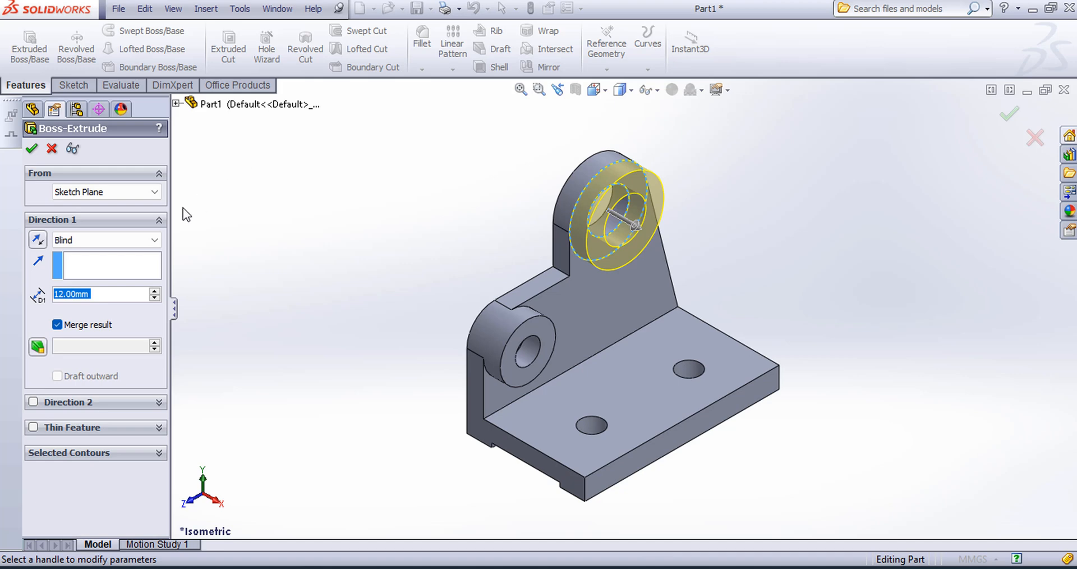
pyautogui.click(36, 401)
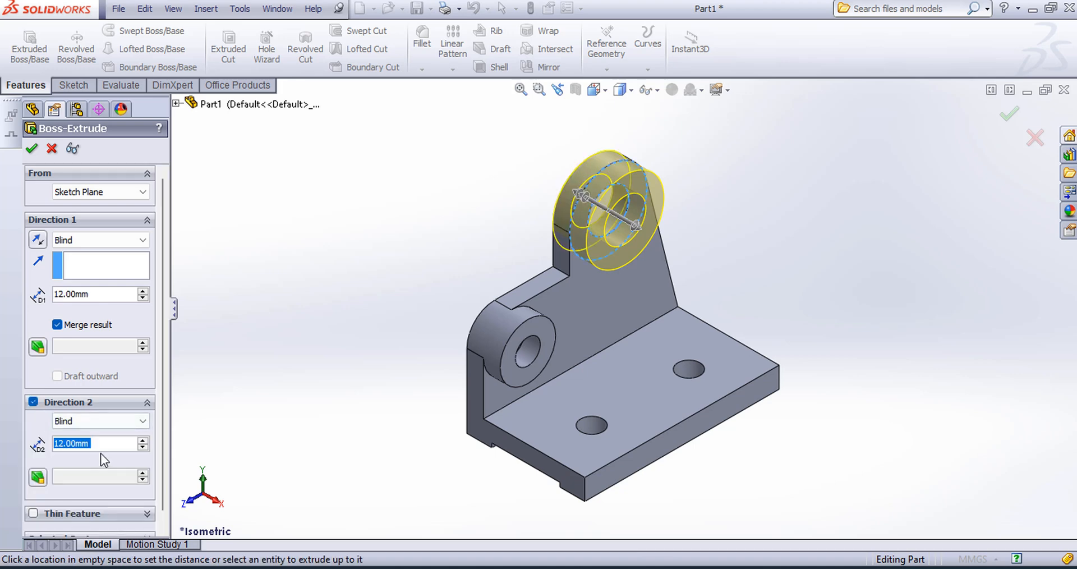
pyautogui.write('2')
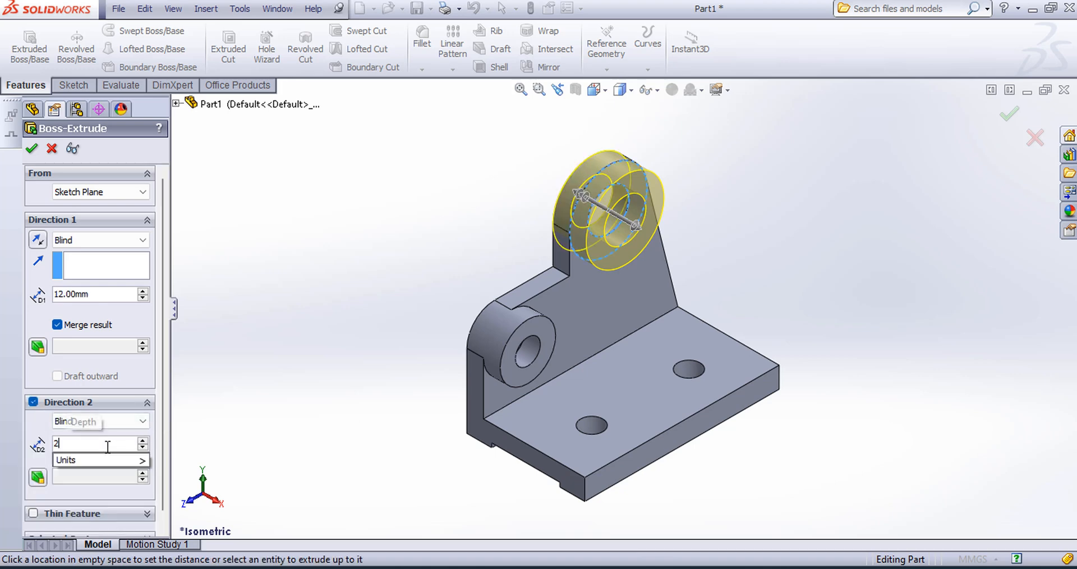
pyautogui.write('4')
pyautogui.press('Return')
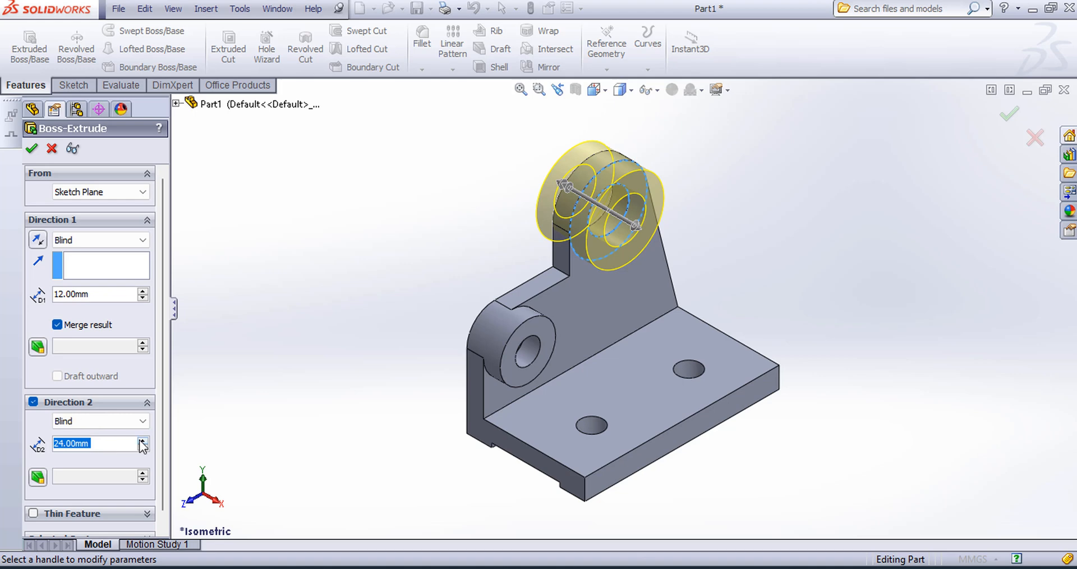
pyautogui.click(32, 150)
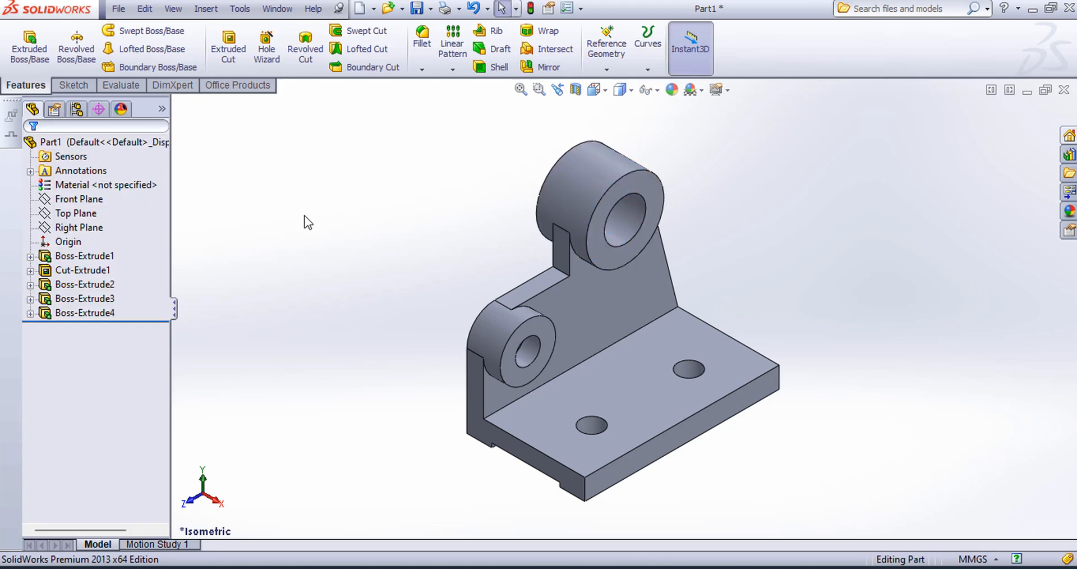
# Step: Apply a 25 mm constant radius fillet to the upright plate's inside corner edge between the two bosses
pyautogui.click(423, 40)
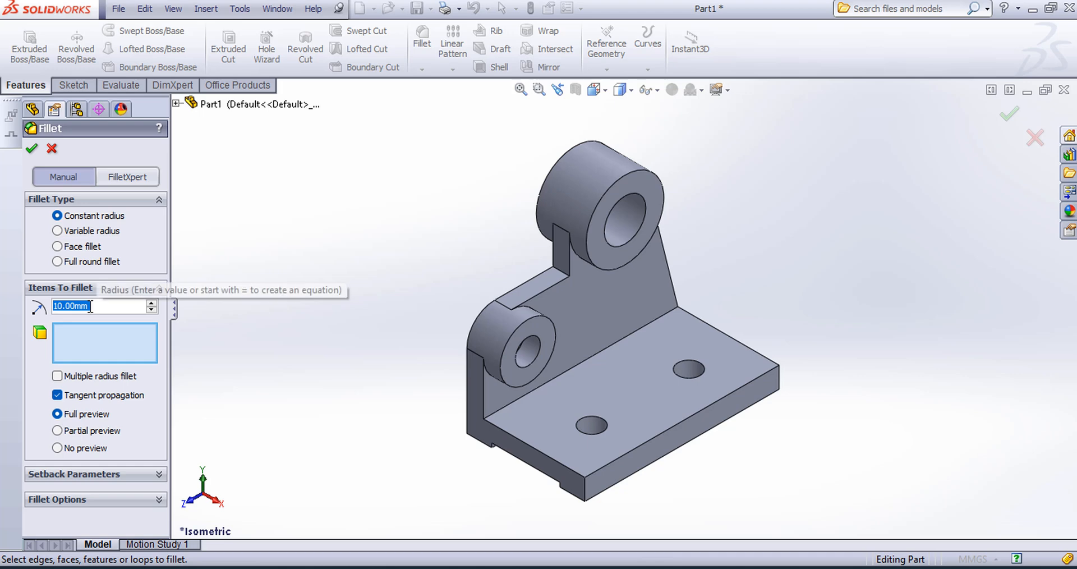
pyautogui.write('25')
pyautogui.press('Return')
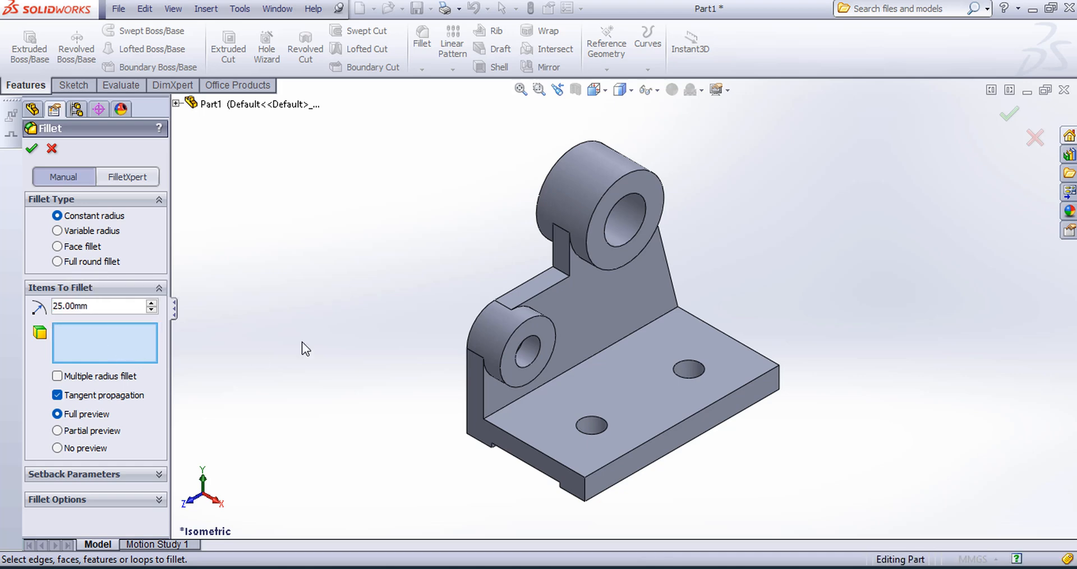
pyautogui.click(558, 269)
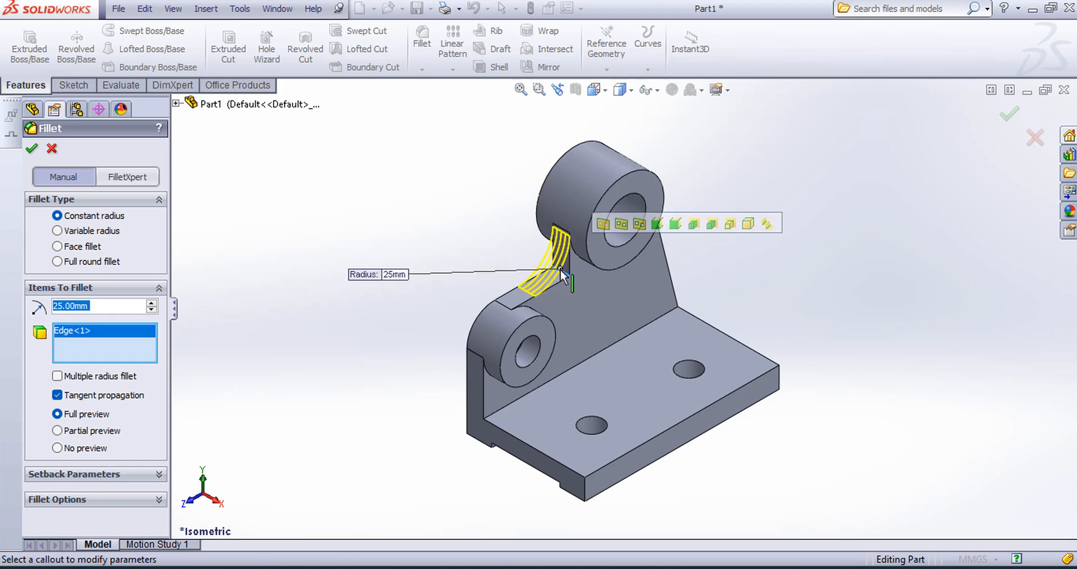
pyautogui.click(28, 151)
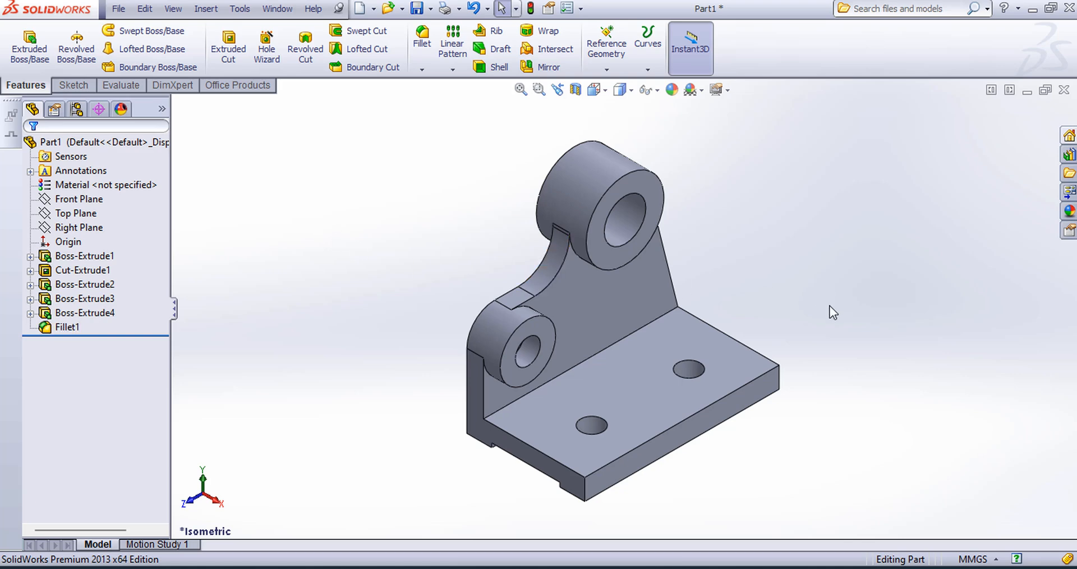
pyautogui.moveTo(833, 312); pyautogui.dragTo(667, 187, button='middle')
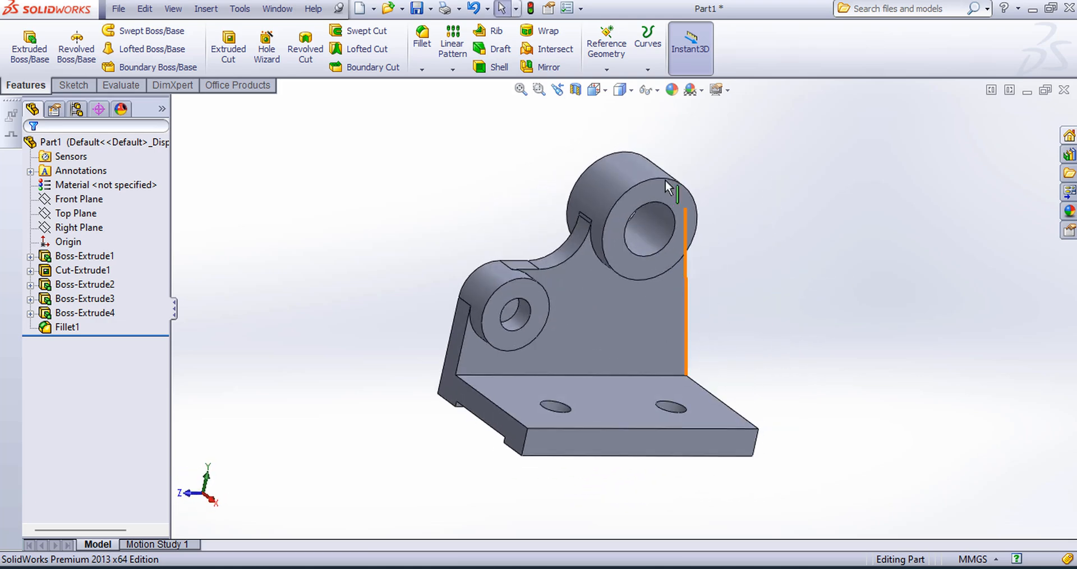